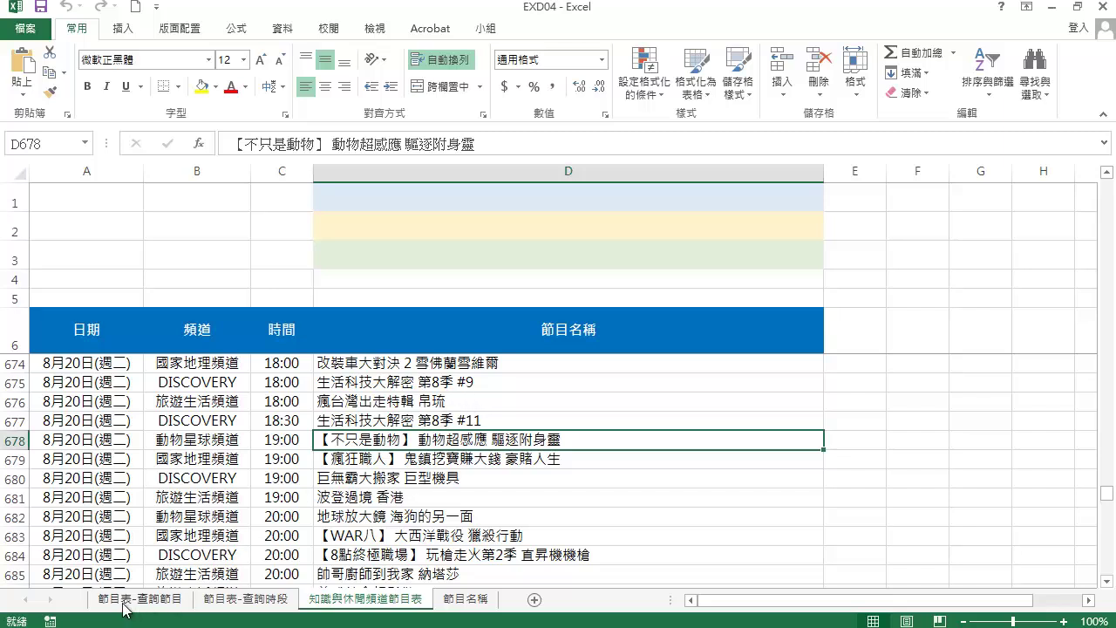
# Filter the 頻道 column on 節目表-查詢節目 to 國家地理頻道 only, leaving 183 of 839 records
pyautogui.click(165, 604)
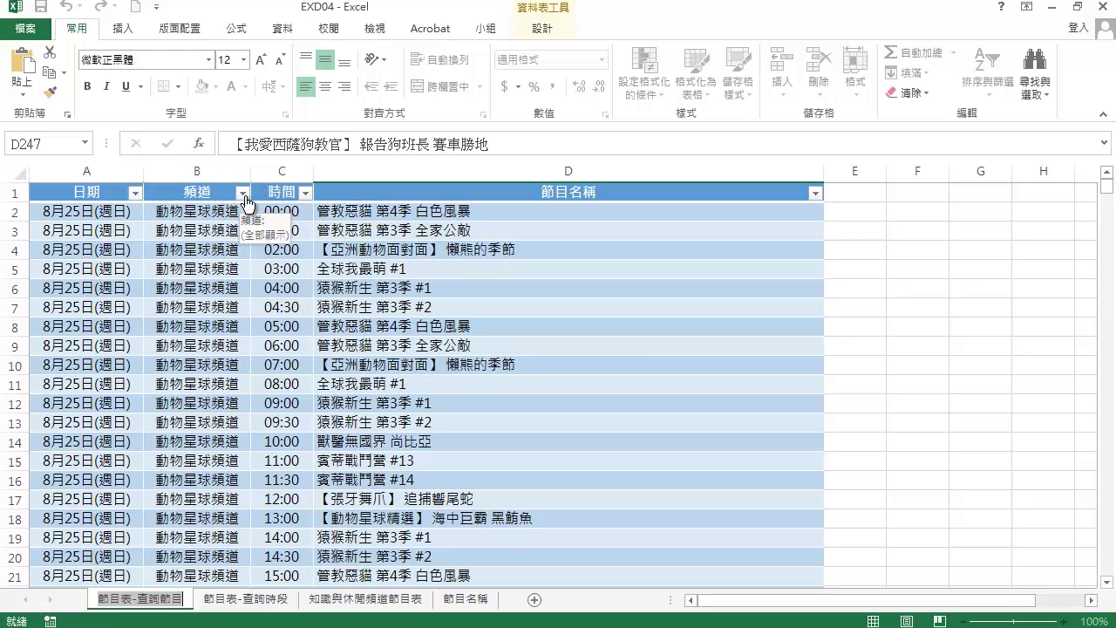
pyautogui.click(244, 193)
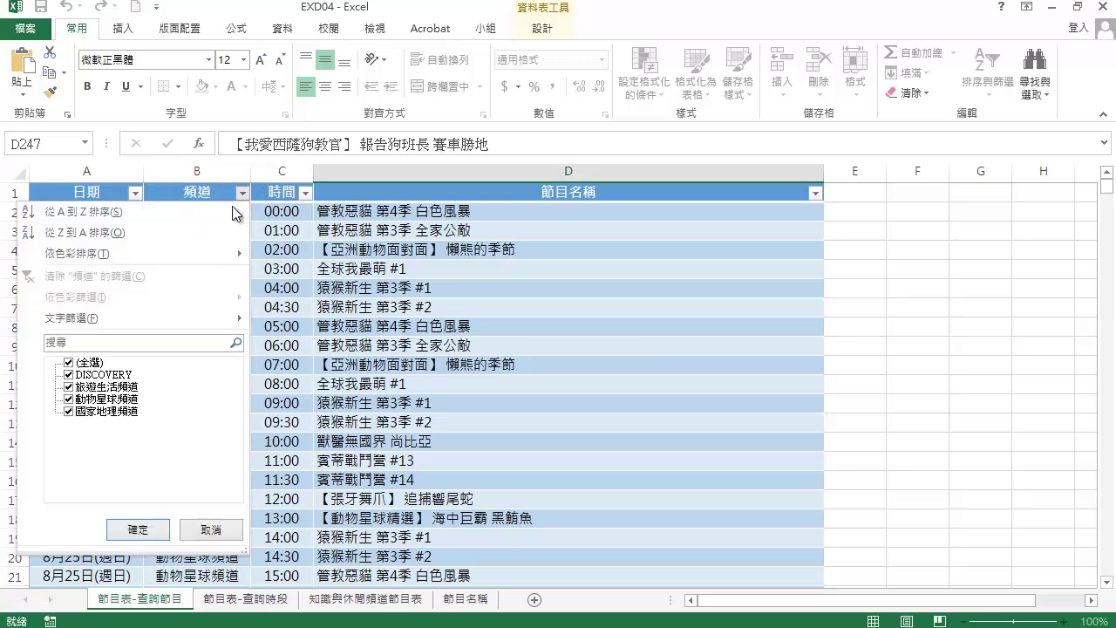
pyautogui.click(69, 363)
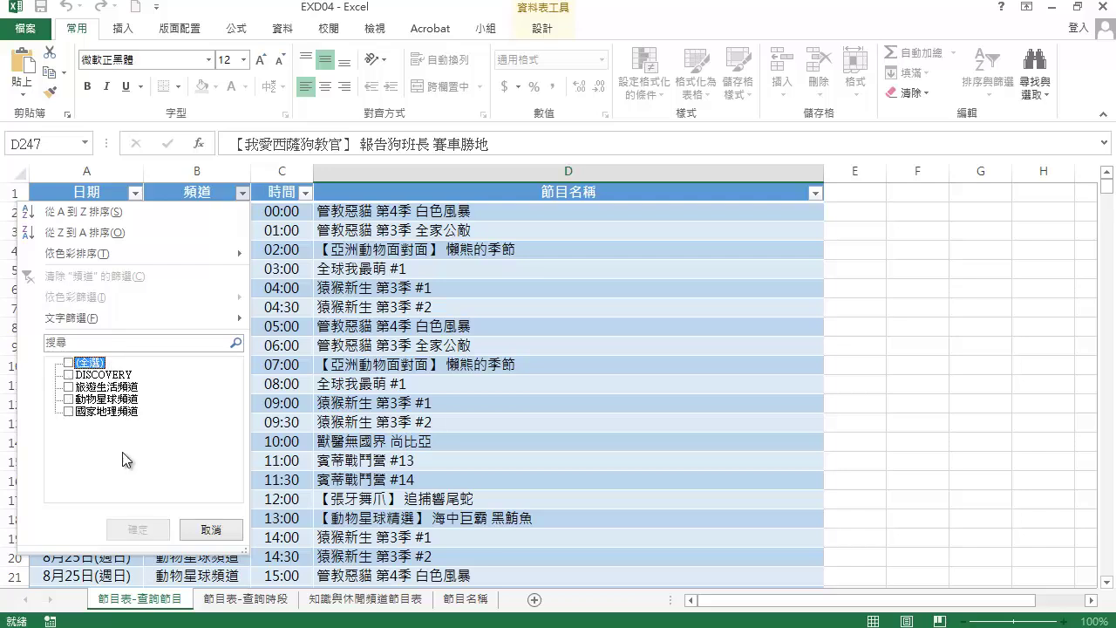
pyautogui.click(69, 412)
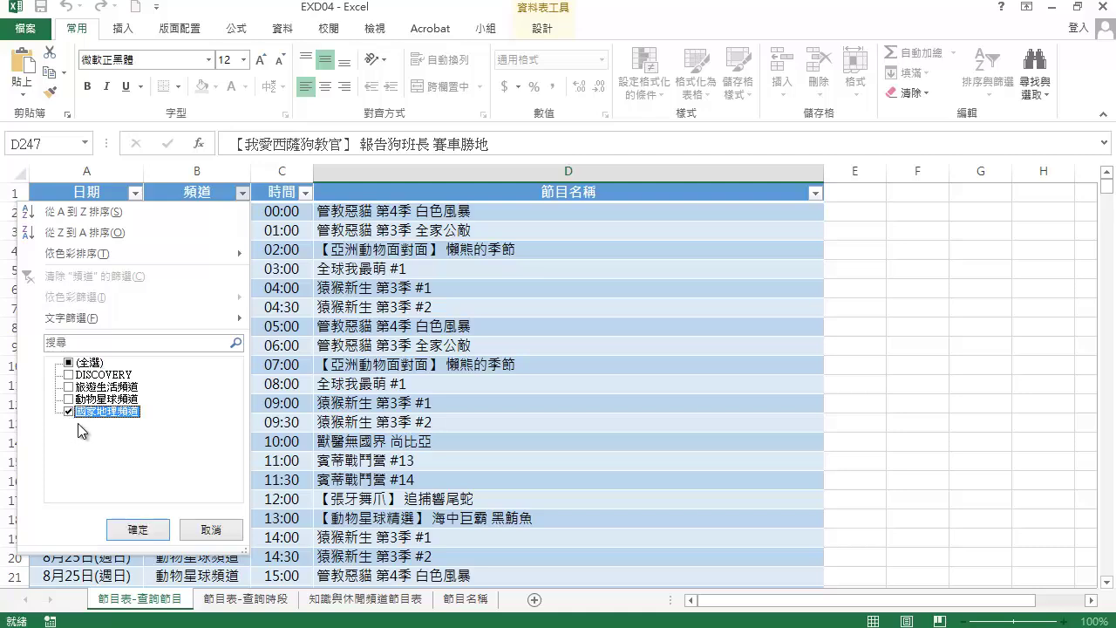
pyautogui.click(137, 526)
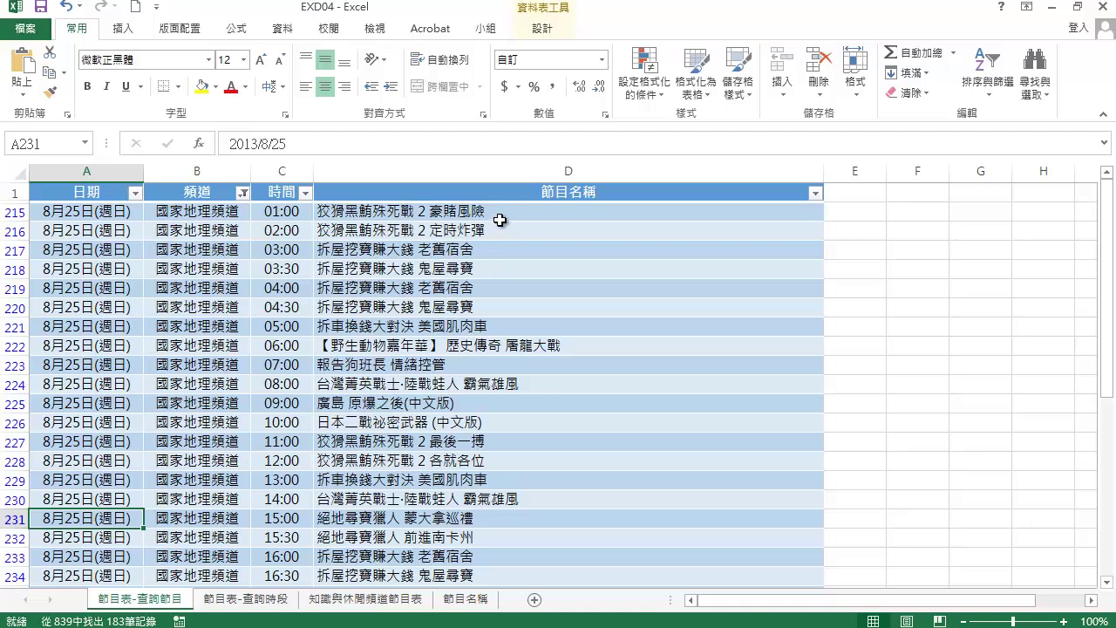
# Copy the series name 報告狗班長 from cell D223's text
pyautogui.click(414, 366)
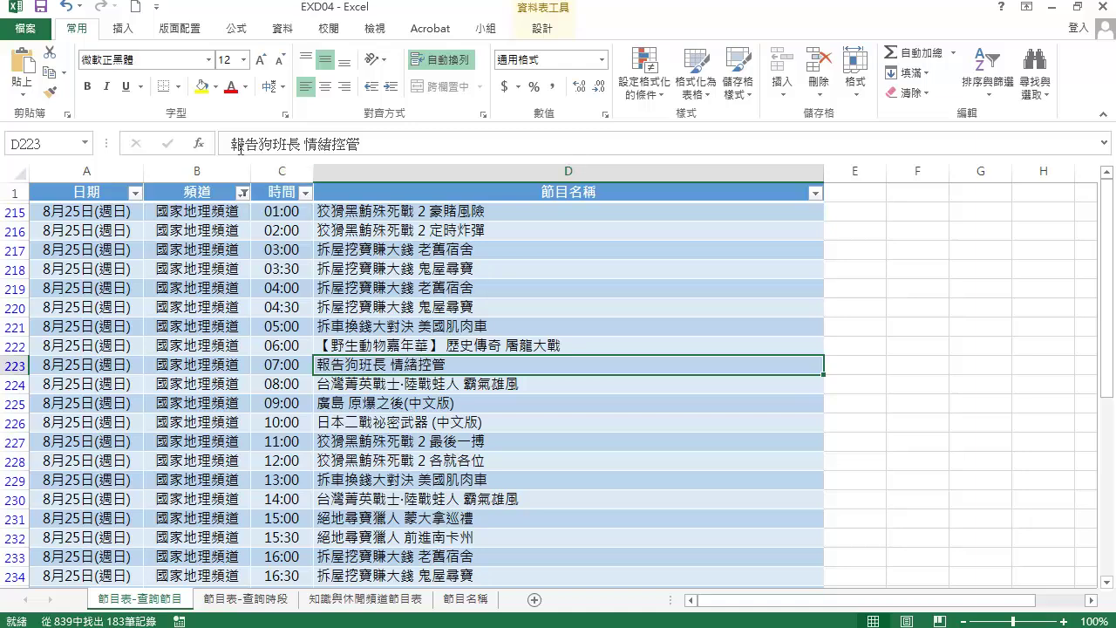
pyautogui.moveTo(231, 144); pyautogui.dragTo(296, 141)
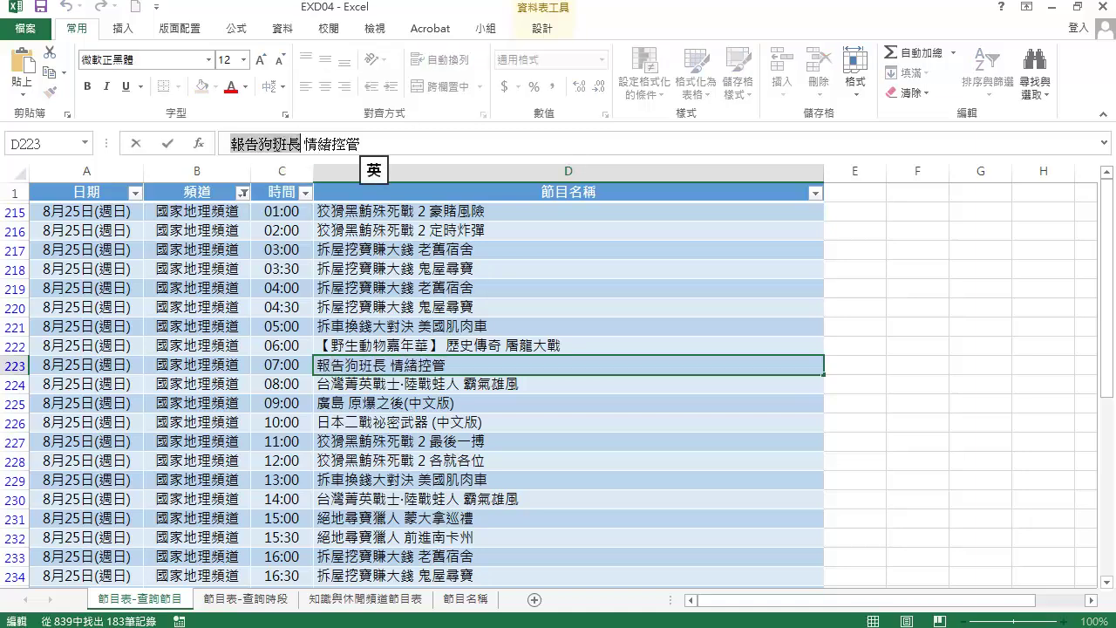
pyautogui.rightClick(277, 145)
pyautogui.click(315, 175)
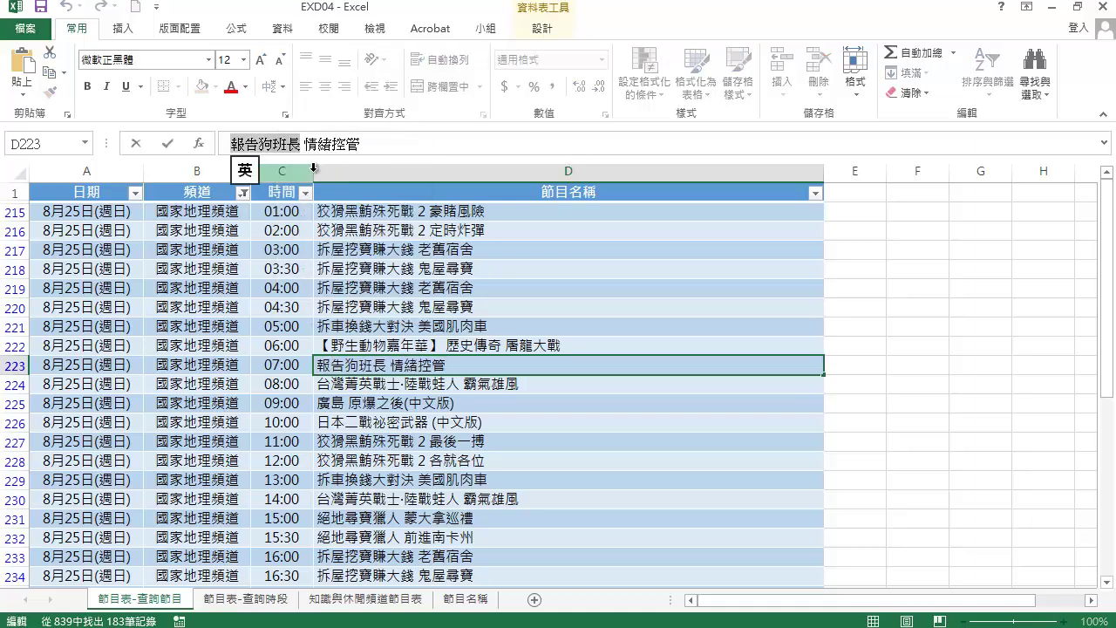
# Filter 節目名稱 with 包含 報告狗班長, leaving 18 National Geographic showings
pyautogui.click(816, 192)
pyautogui.moveTo(645, 318)
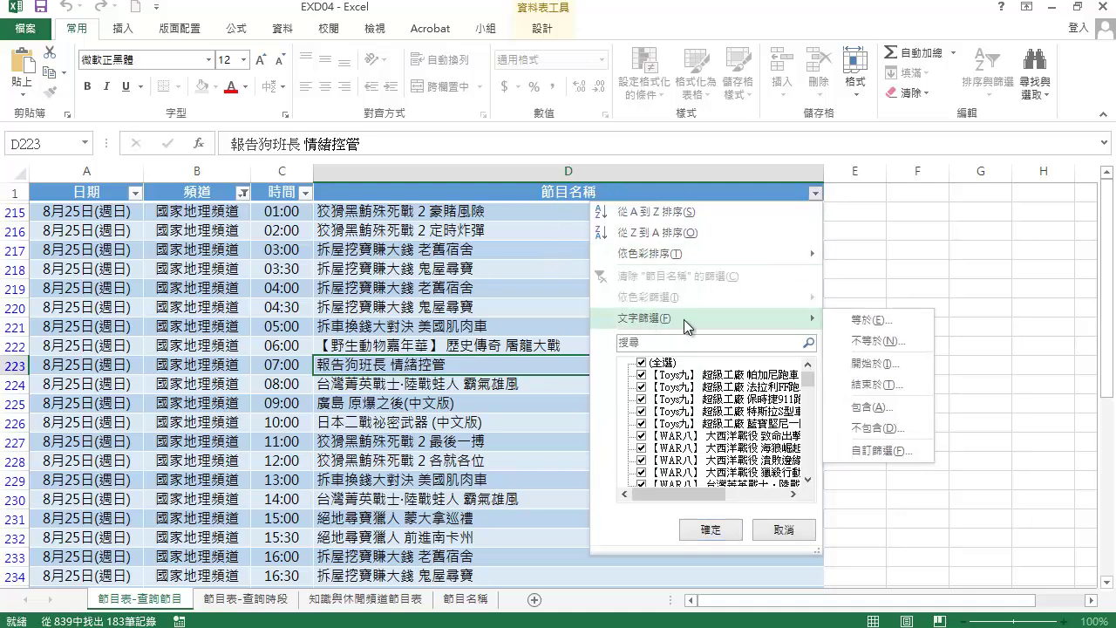
pyautogui.click(897, 406)
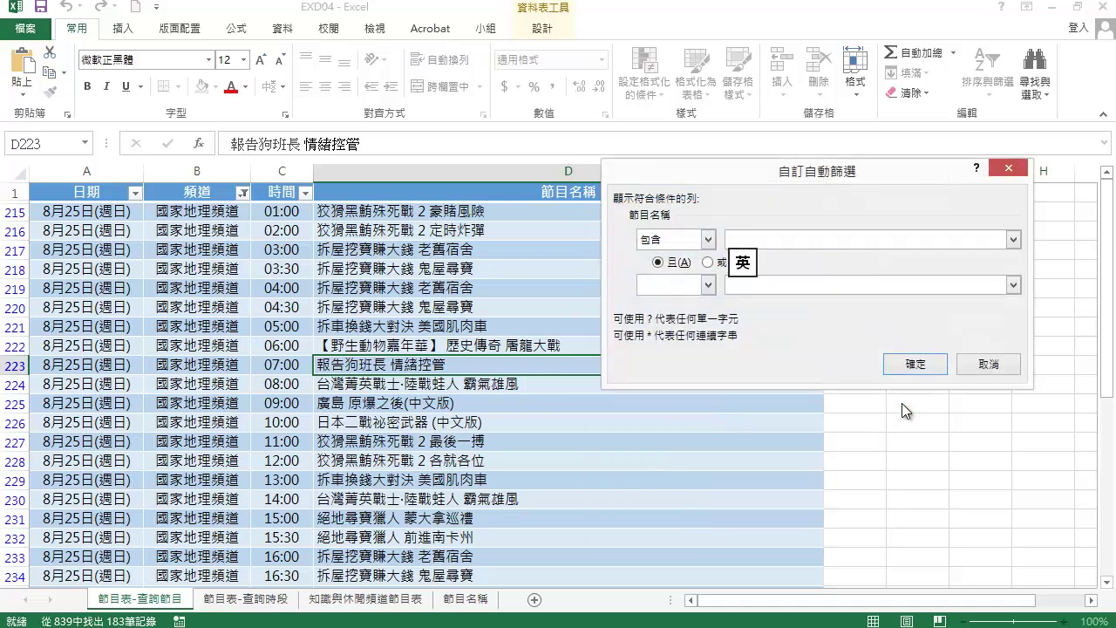
pyautogui.rightClick(755, 238)
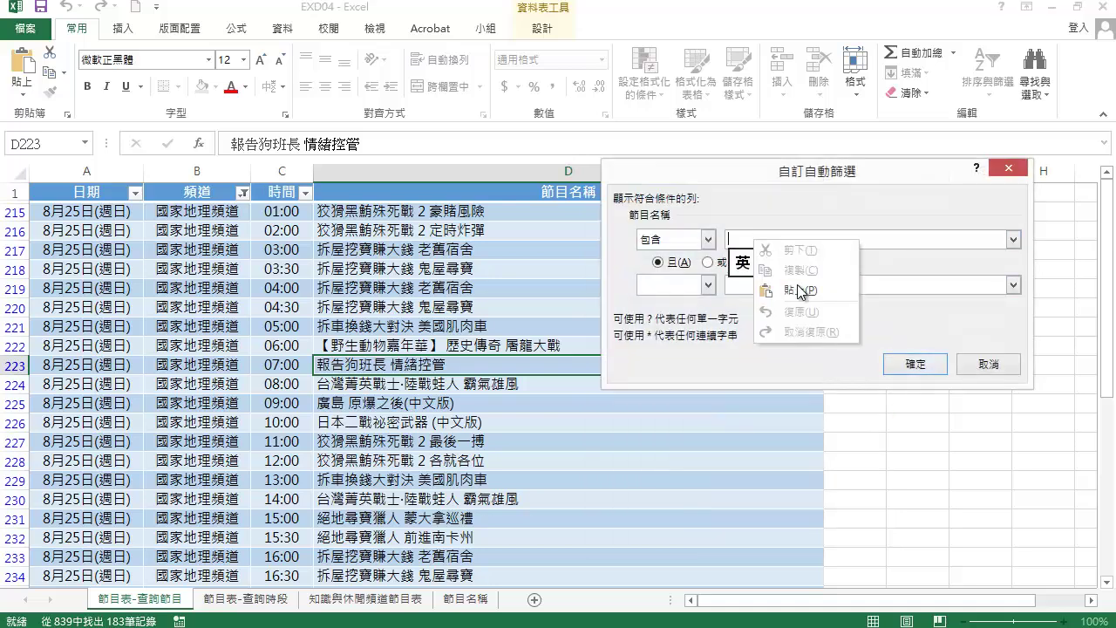
pyautogui.click(798, 291)
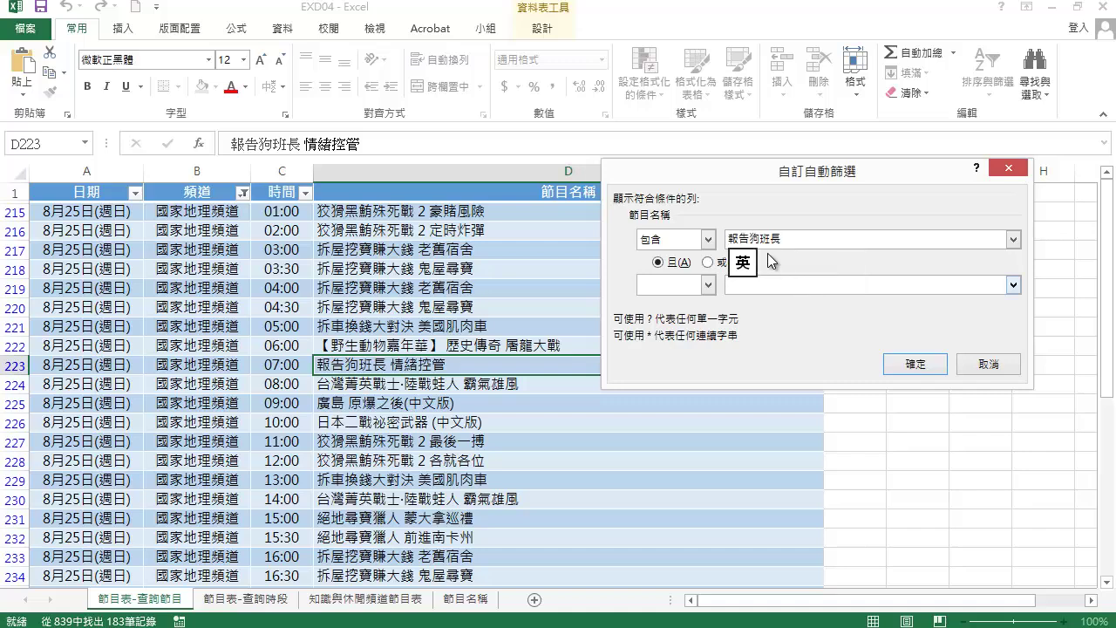
pyautogui.click(913, 363)
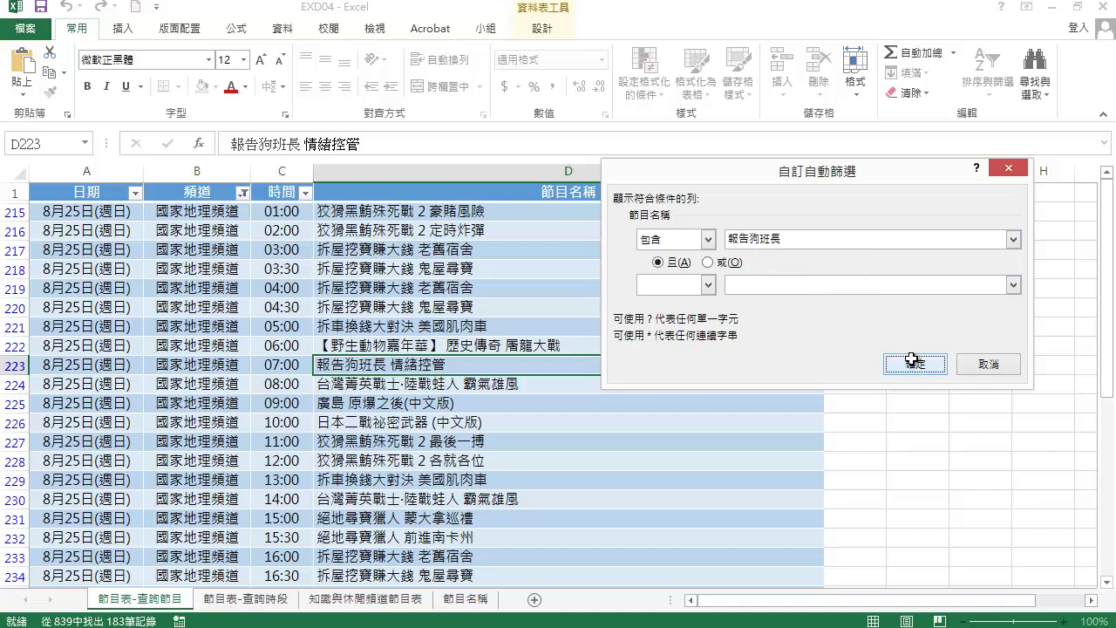
pyautogui.click(915, 359)
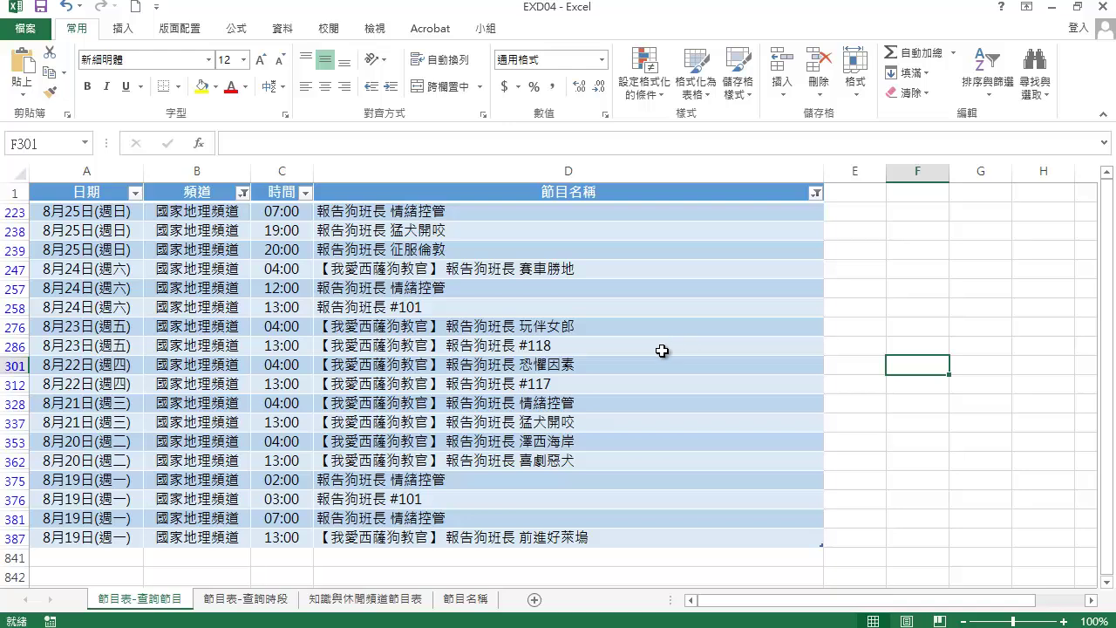
# Filter 日期 on 節目表-查詢時段 to 24日 and 25日, showing 232 of 839 records
pyautogui.click(265, 602)
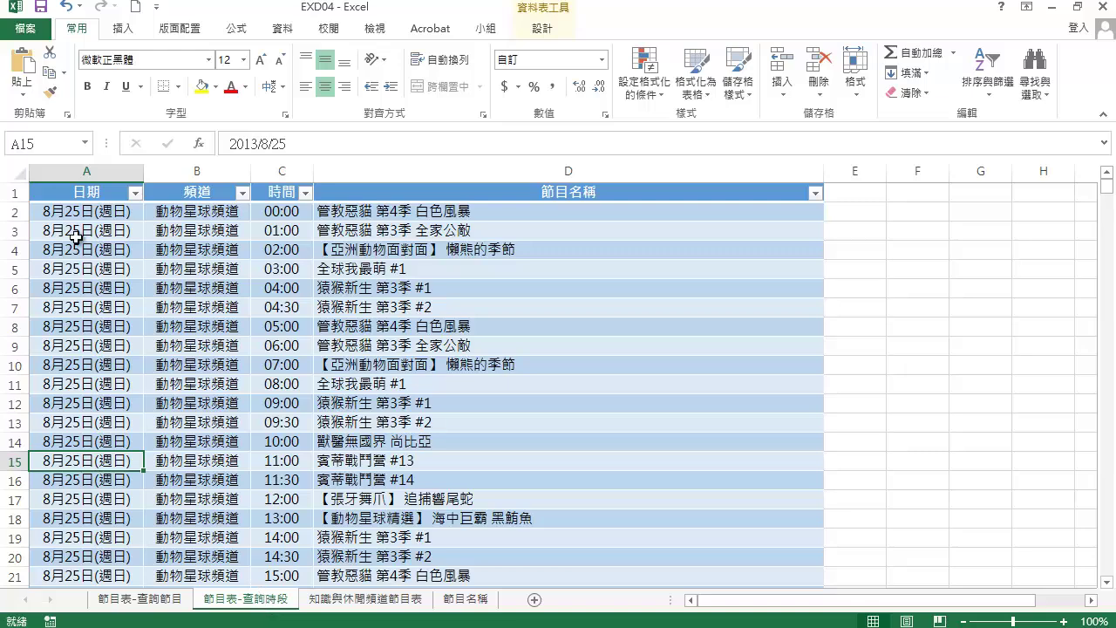
pyautogui.click(135, 192)
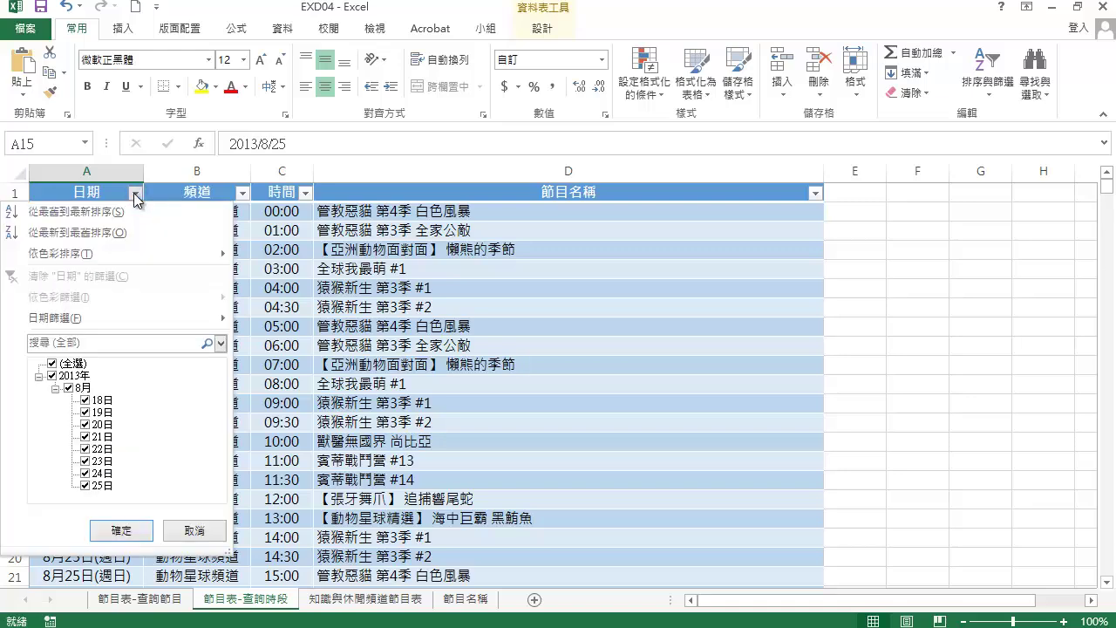
pyautogui.click(52, 364)
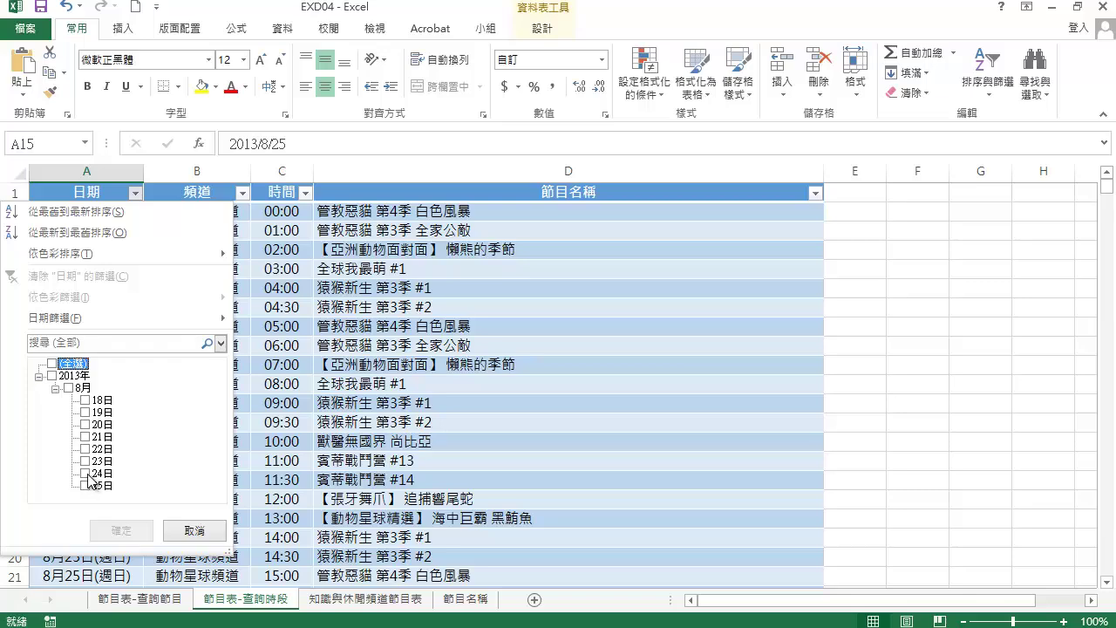
pyautogui.click(88, 472)
pyautogui.click(87, 485)
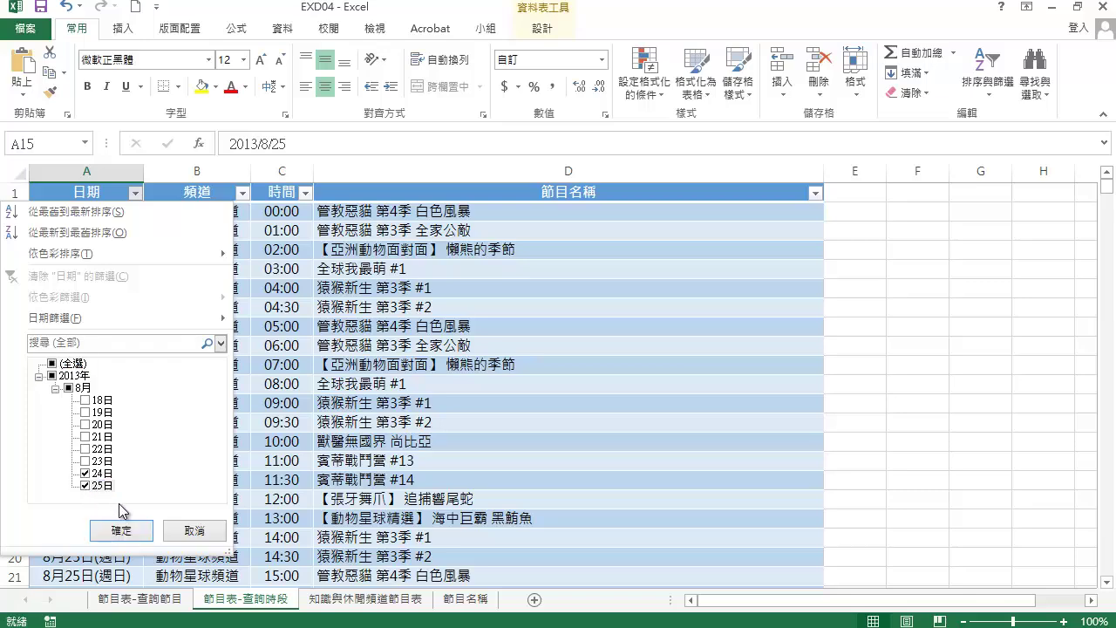
pyautogui.click(122, 530)
pyautogui.click(128, 531)
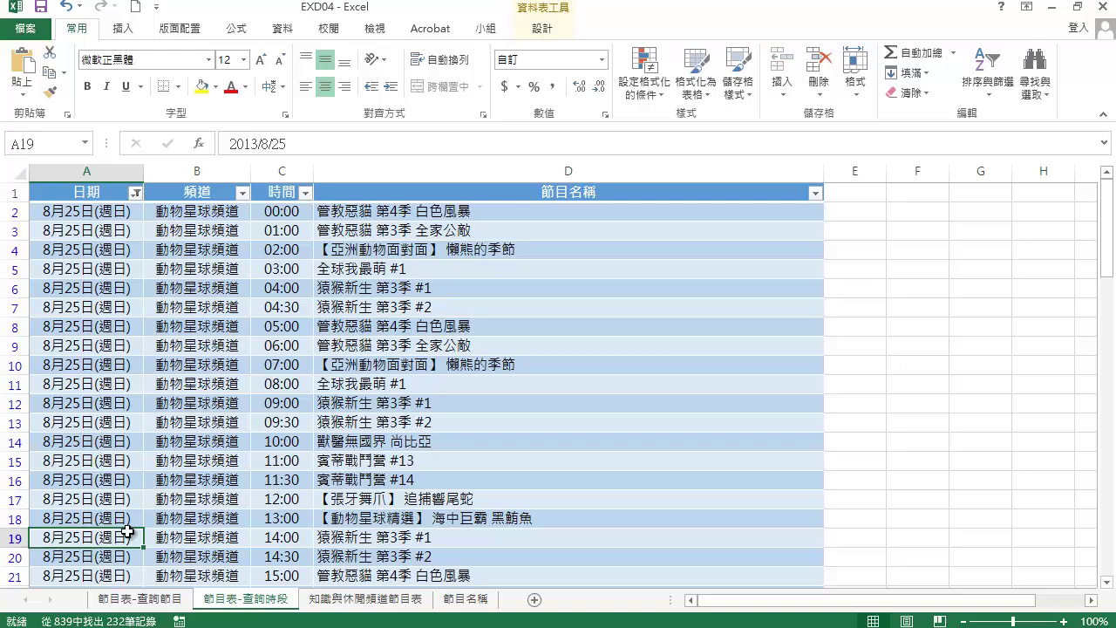
# Start a custom 時間 filter with the first condition 大於或等於 19:00
pyautogui.click(306, 194)
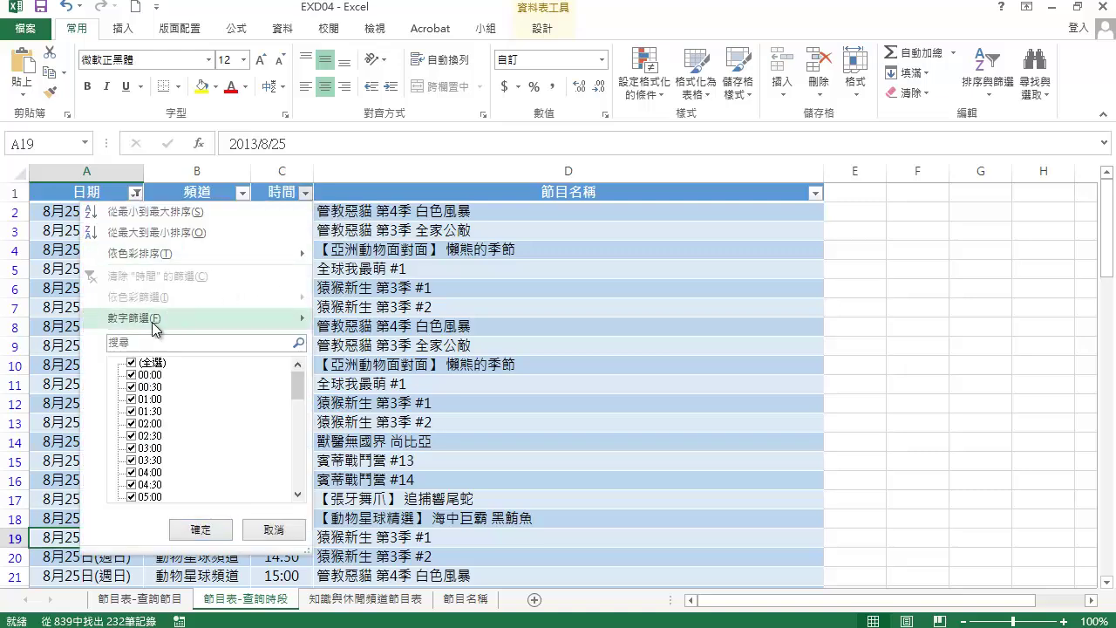
pyautogui.moveTo(148, 318)
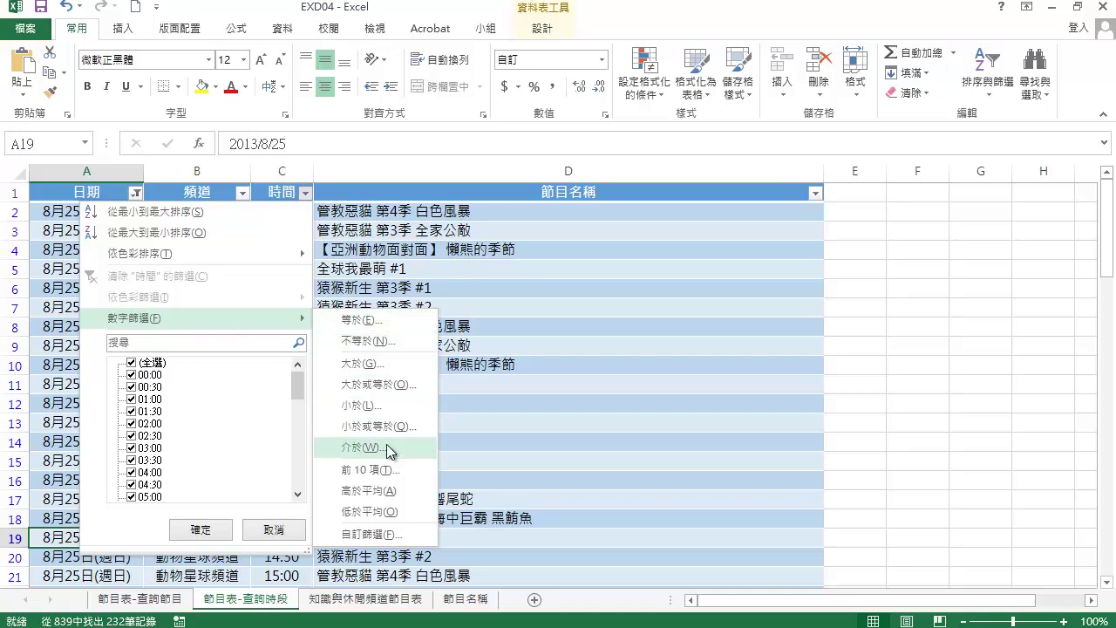
pyautogui.click(397, 535)
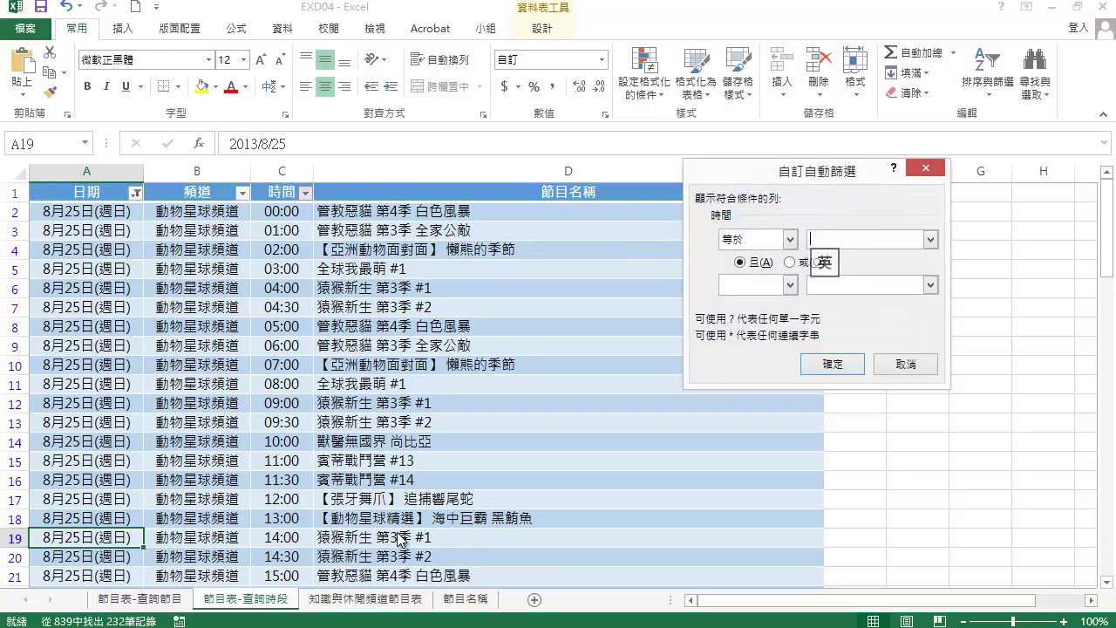
pyautogui.click(789, 239)
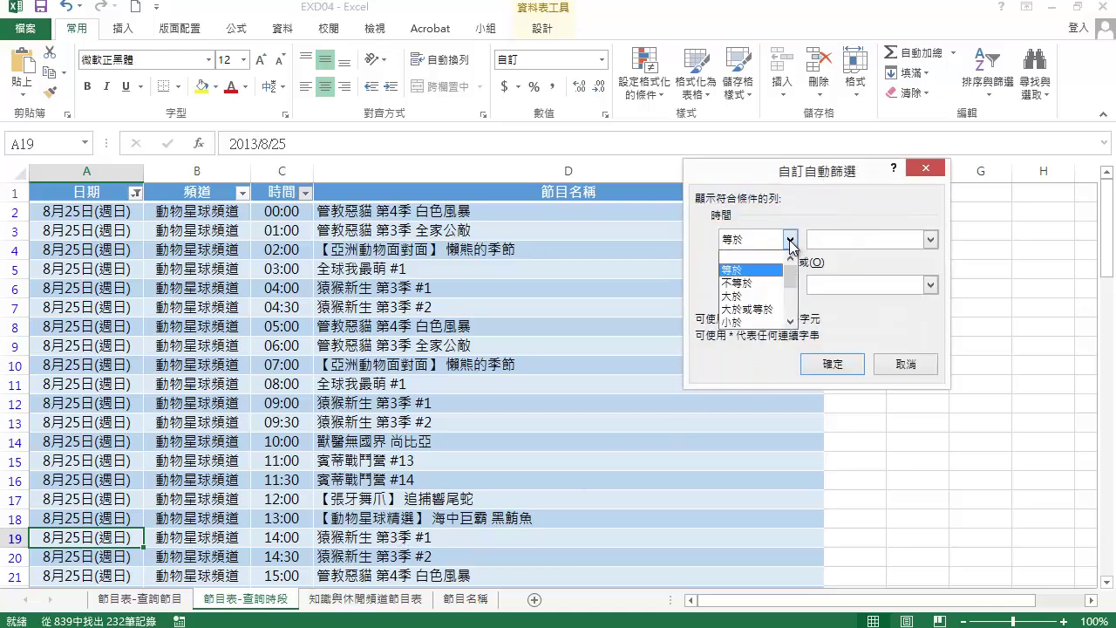
pyautogui.click(776, 310)
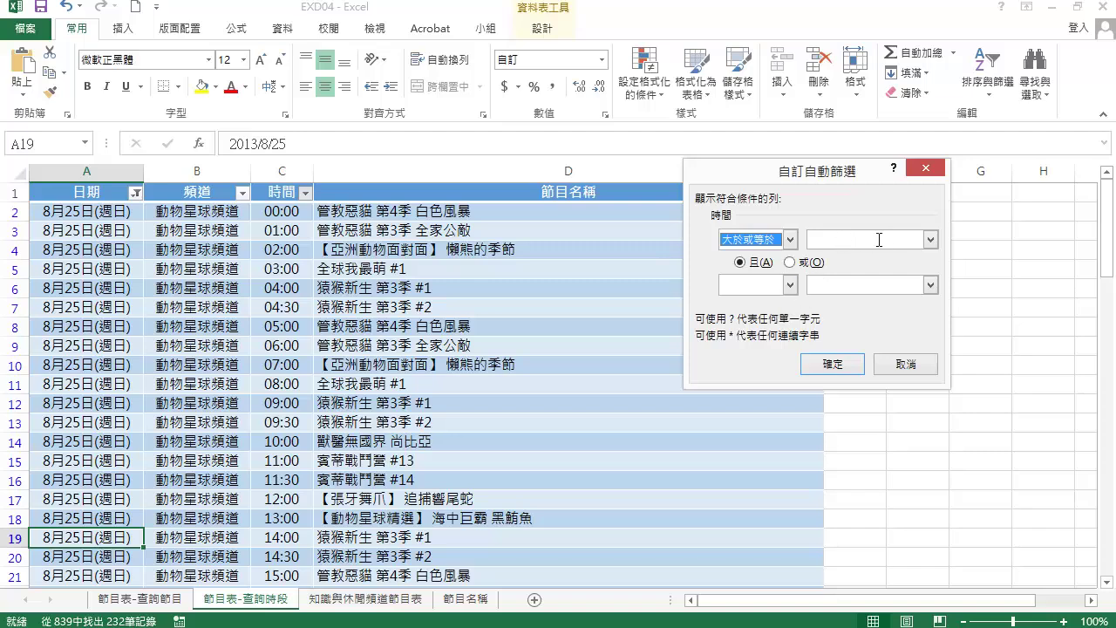
pyautogui.click(930, 241)
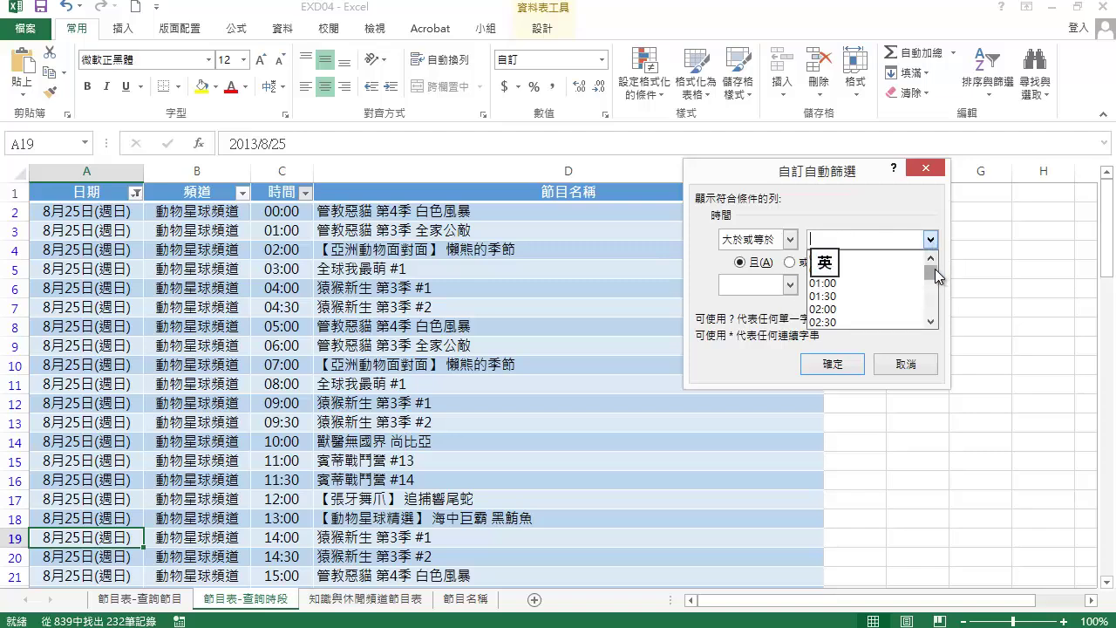
pyautogui.moveTo(934, 268); pyautogui.dragTo(934, 298)
pyautogui.click(847, 321)
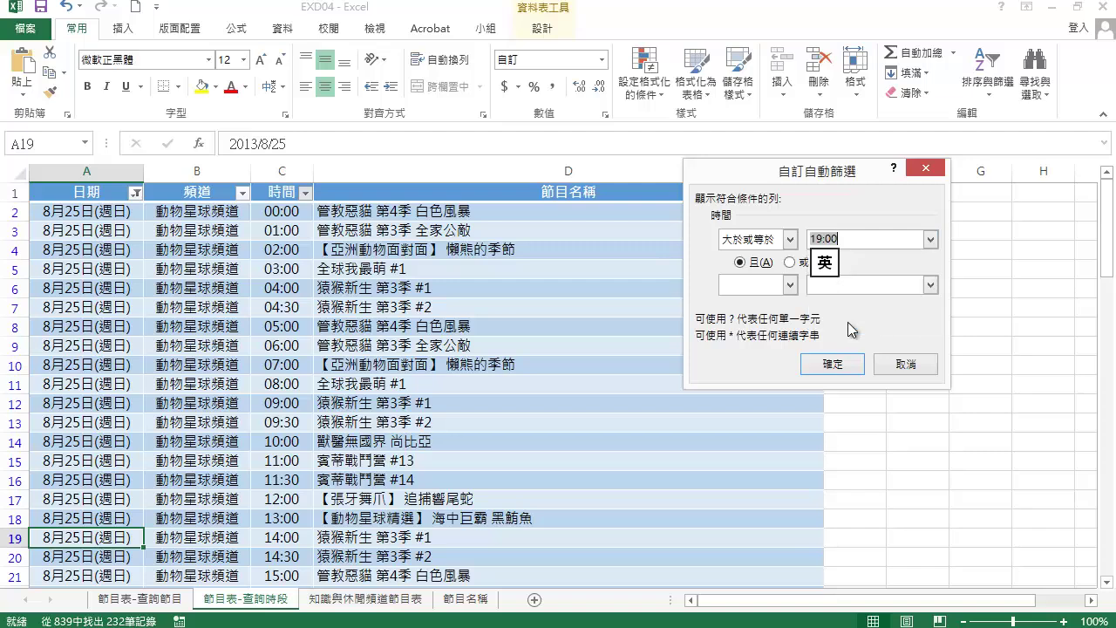
# Add the second condition 小於 21:00 and apply, leaving 18 of 839 records
pyautogui.click(789, 286)
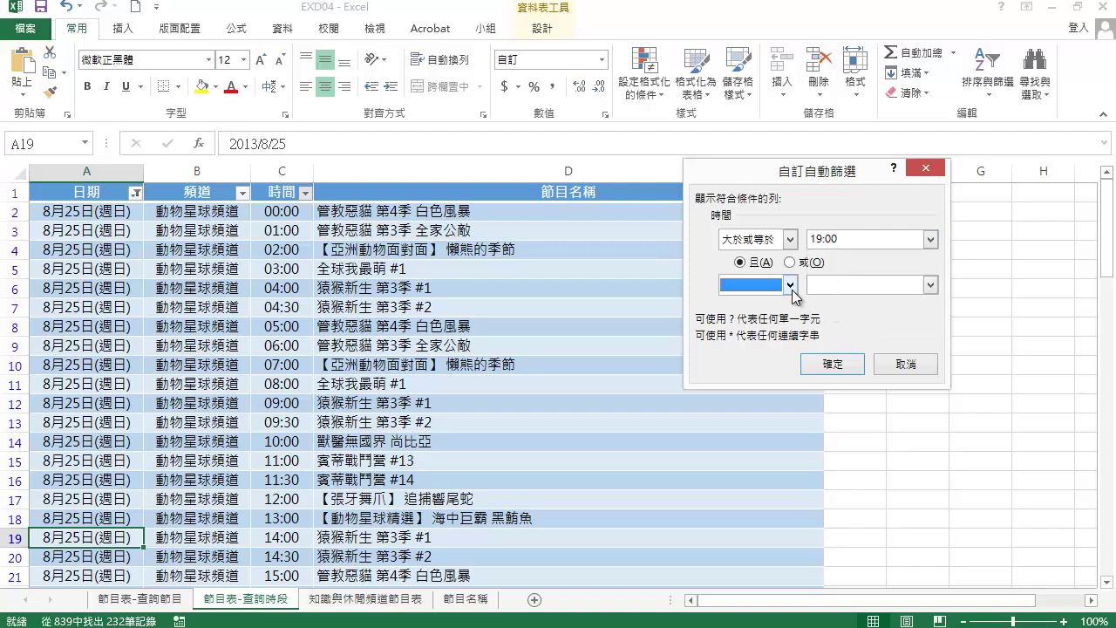
pyautogui.click(790, 285)
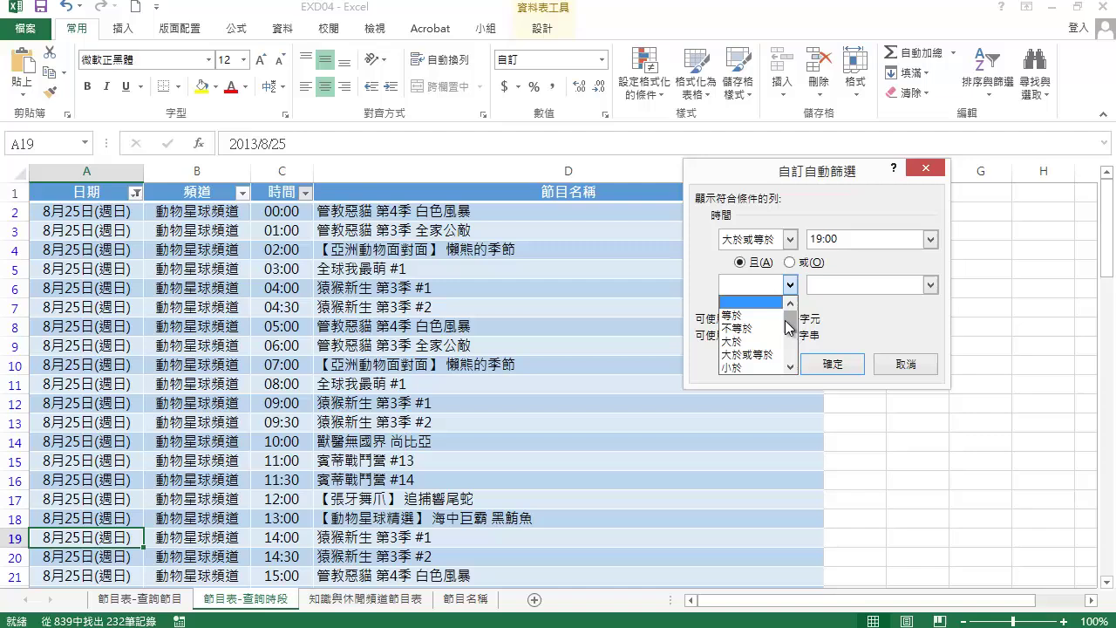
pyautogui.click(755, 368)
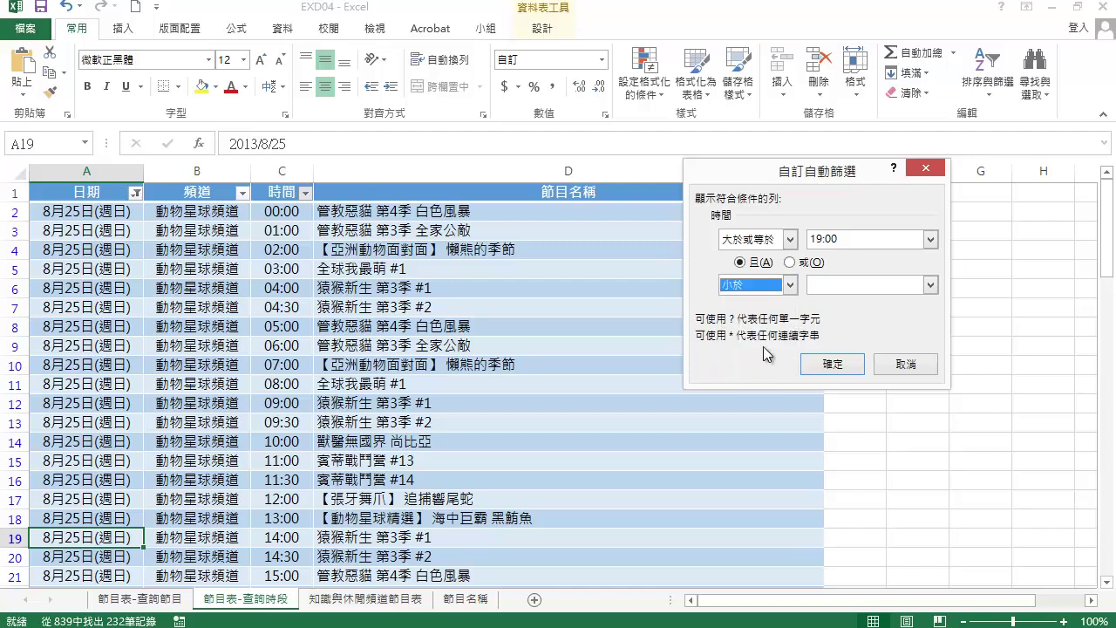
pyautogui.click(931, 285)
pyautogui.moveTo(934, 313); pyautogui.dragTo(934, 349)
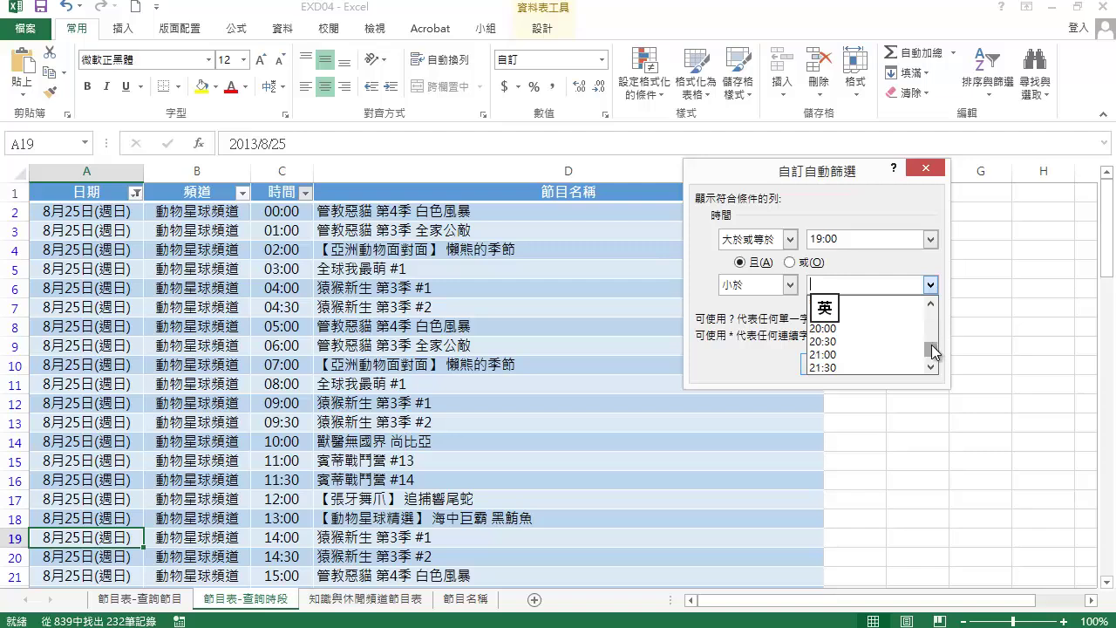
pyautogui.click(839, 357)
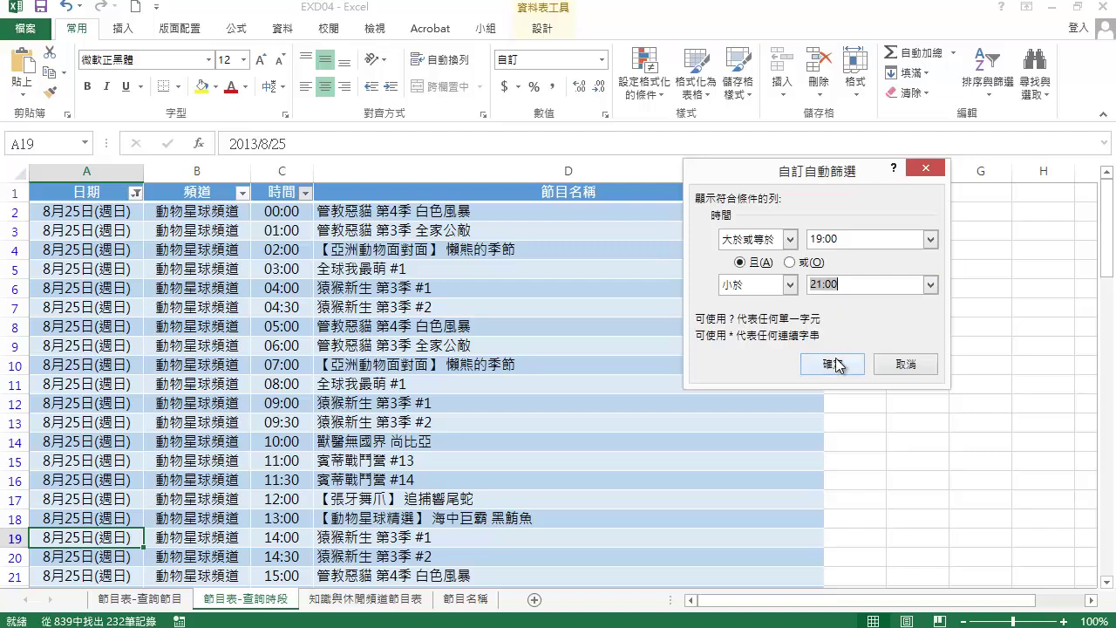
pyautogui.click(835, 367)
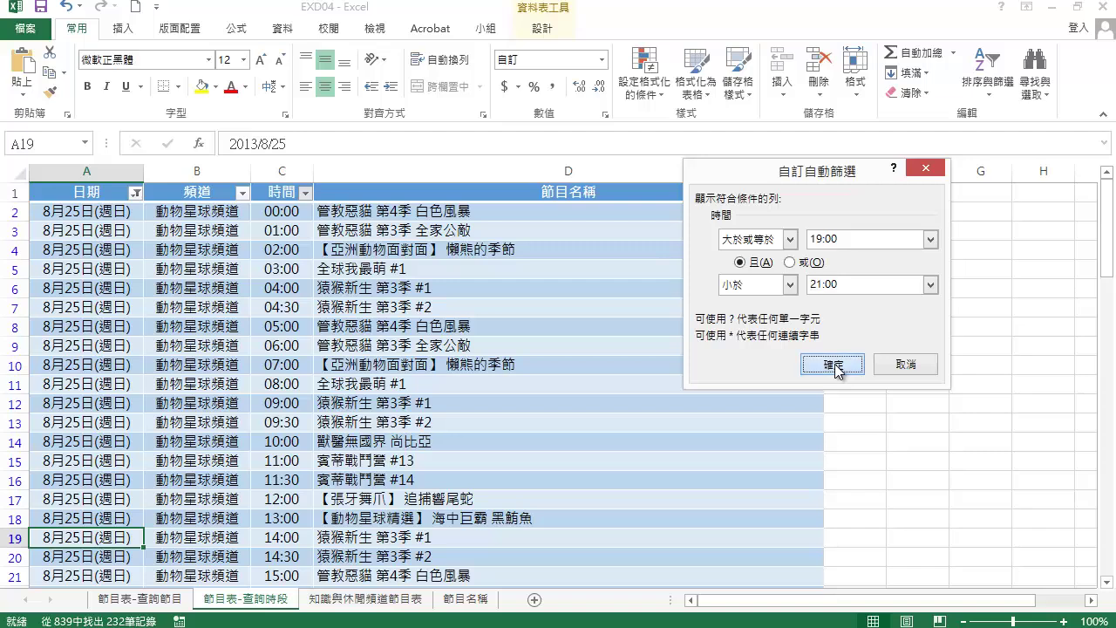
pyautogui.click(835, 366)
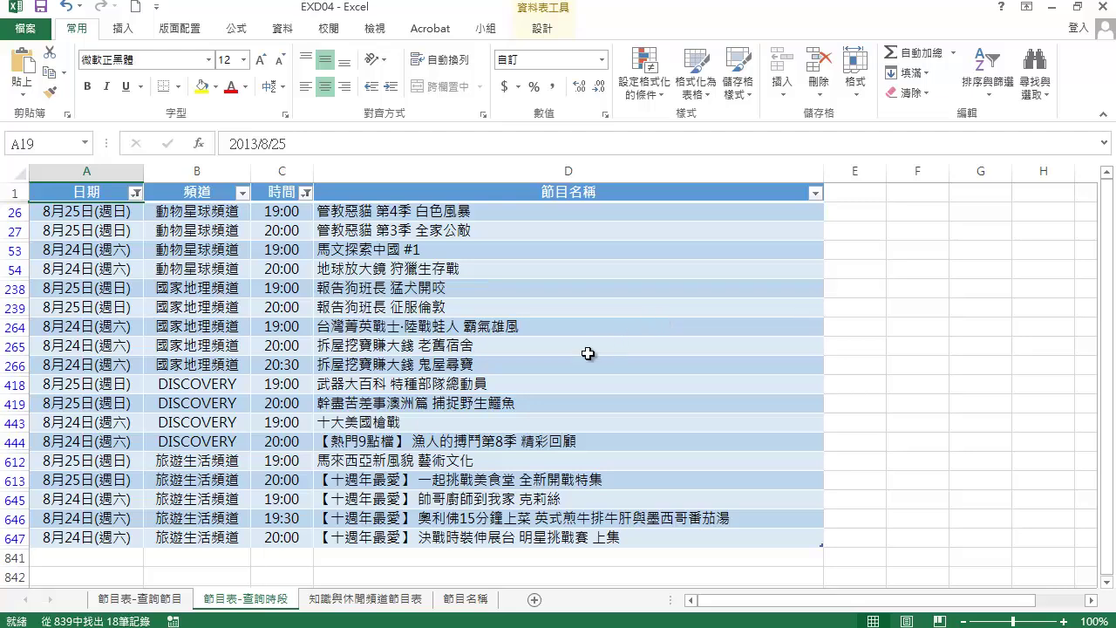
# Copy all 839 programme names in column D, from D7 down, on 知識與休閒頻道節目表
pyautogui.click(385, 601)
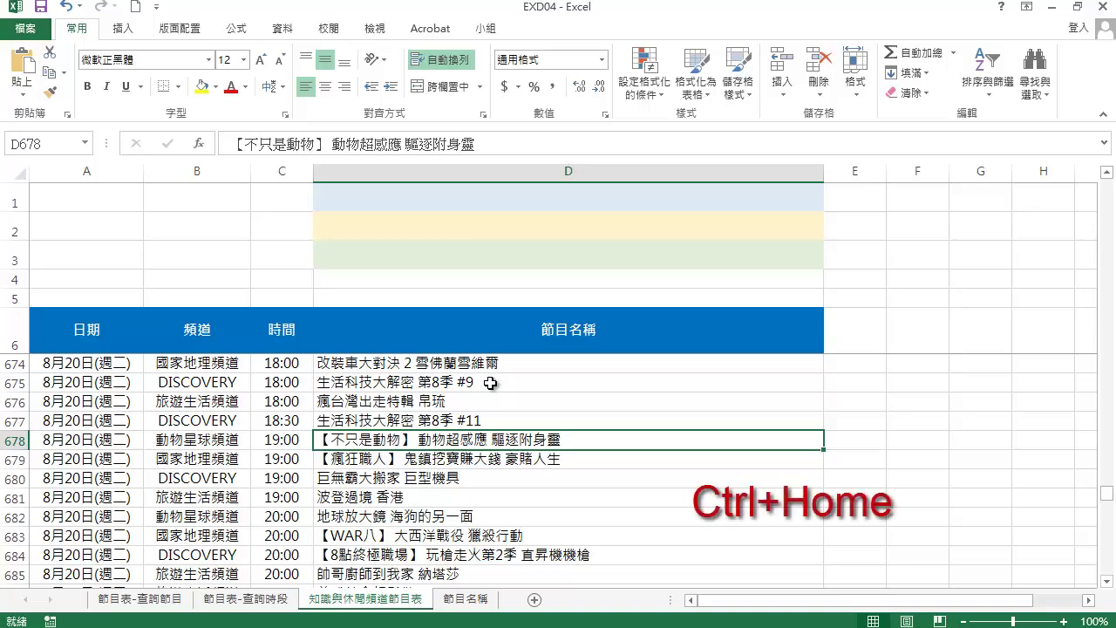
pyautogui.hotkey('ctrl', 'Home')
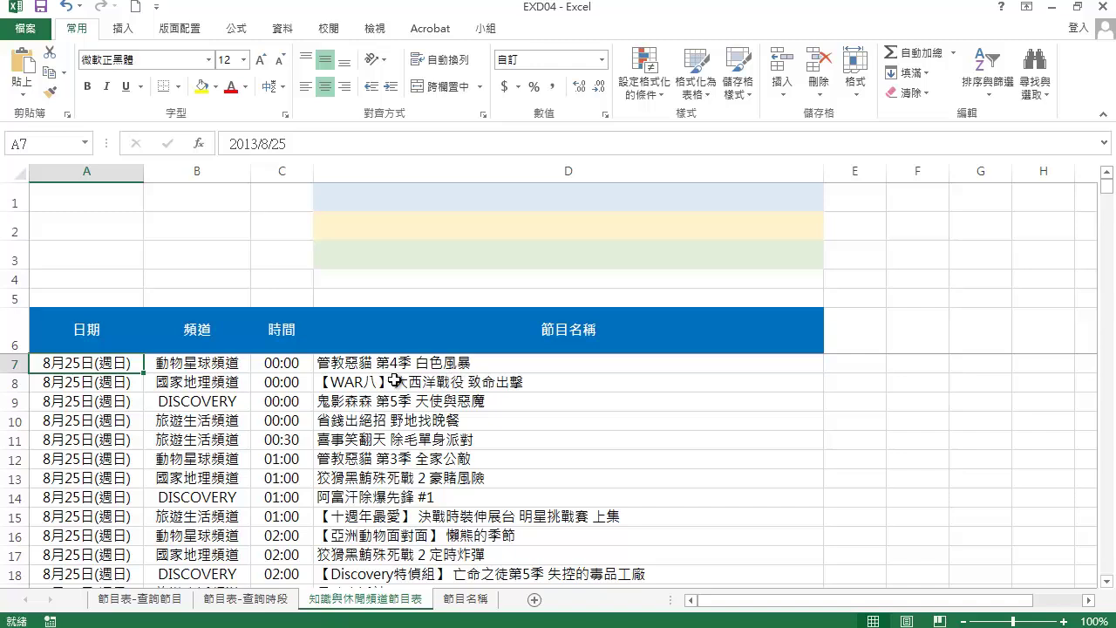
pyautogui.click(475, 364)
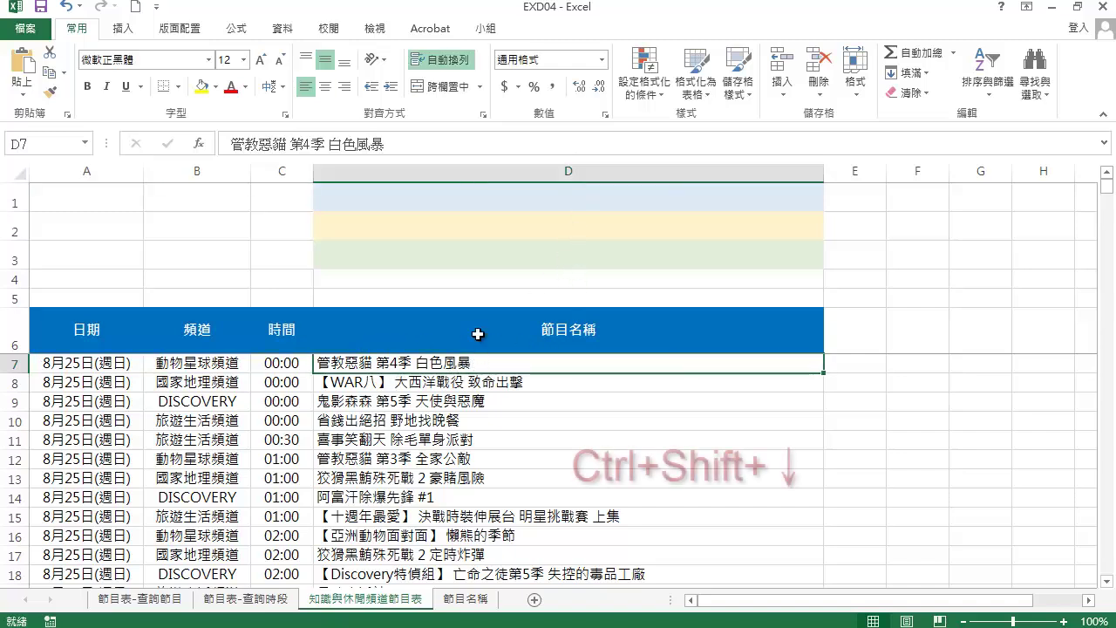
pyautogui.hotkey('ctrl', 'shift', 'Down')
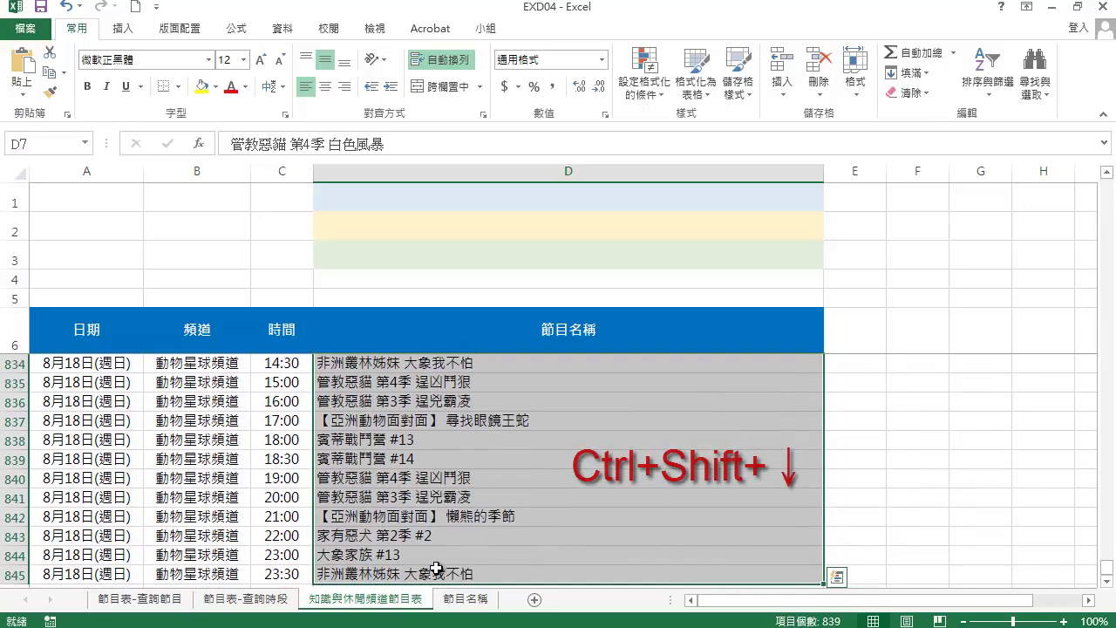
pyautogui.rightClick(507, 407)
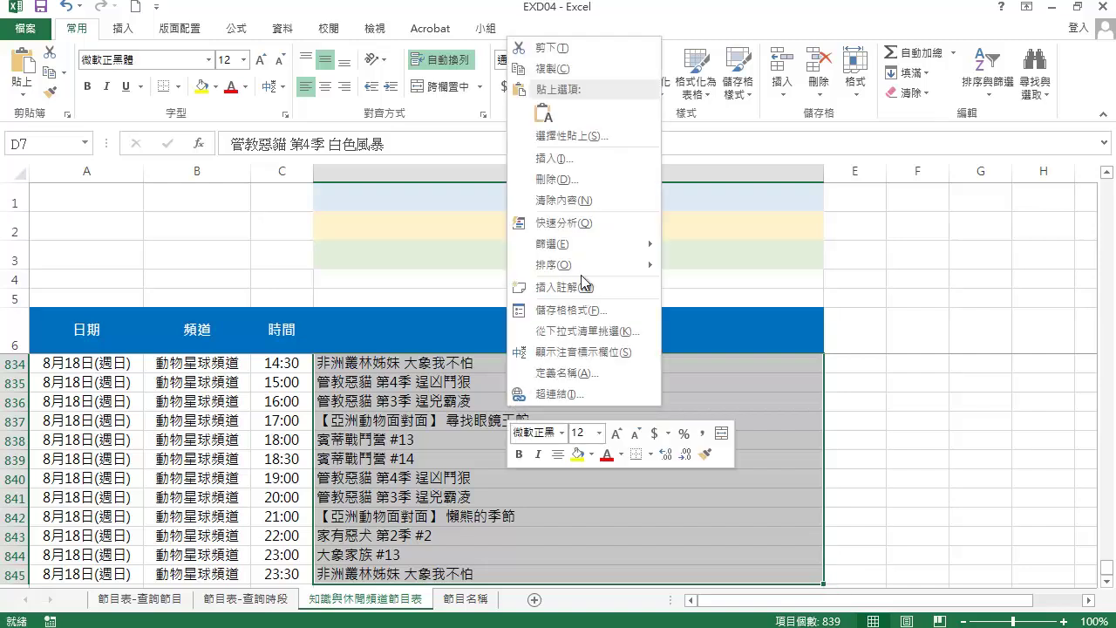
pyautogui.click(561, 70)
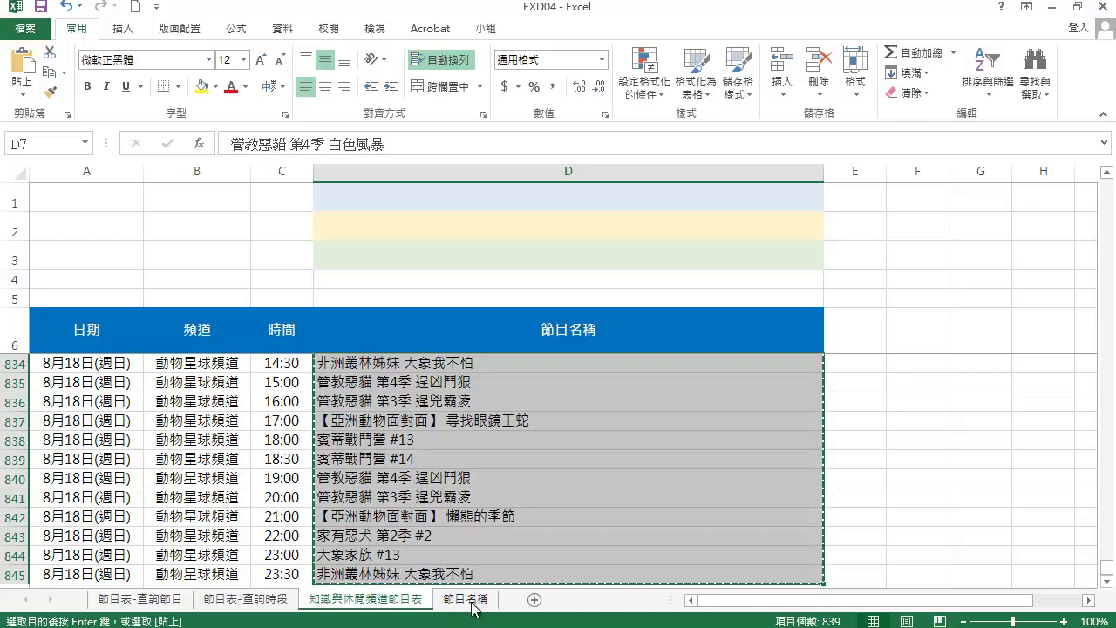
# Paste the copied programme names into the 節目名稱 sheet starting at A2
pyautogui.click(471, 599)
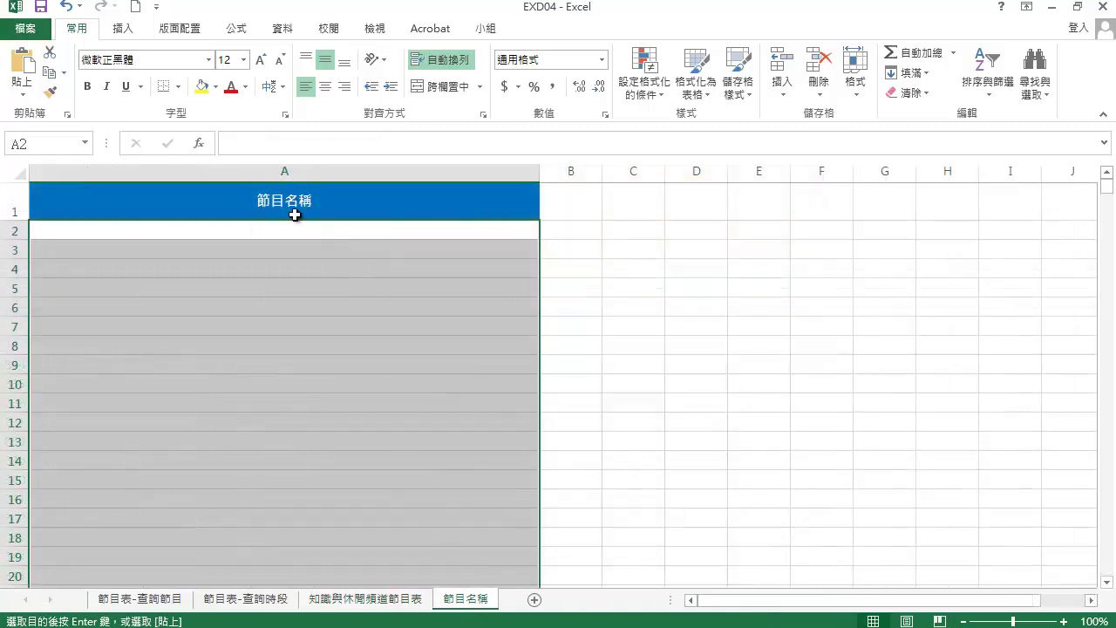
pyautogui.click(256, 229)
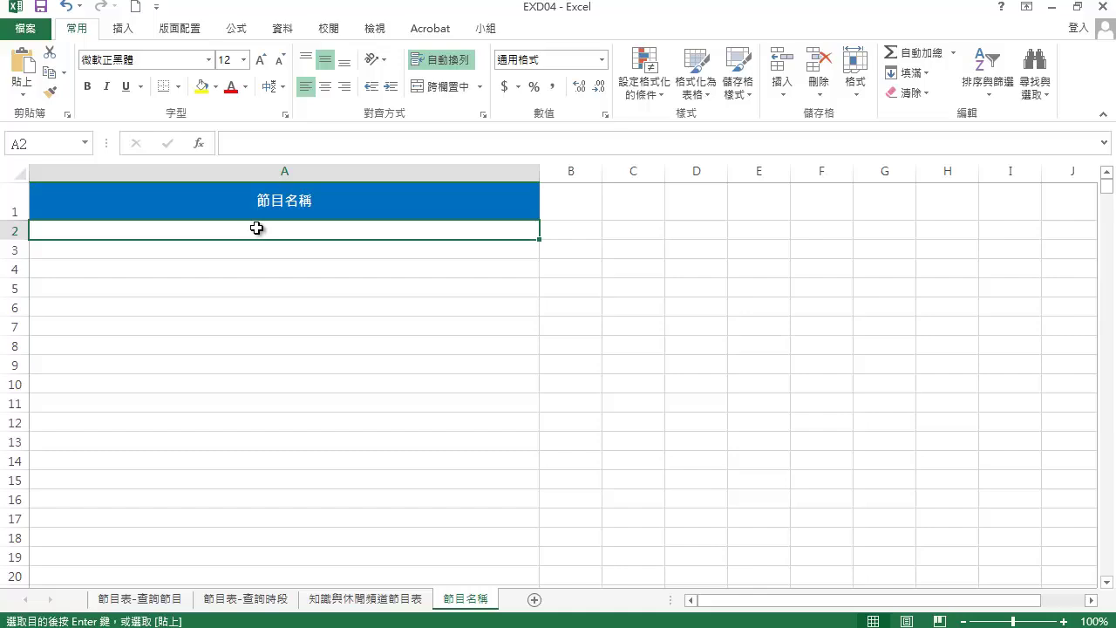
pyautogui.rightClick(257, 231)
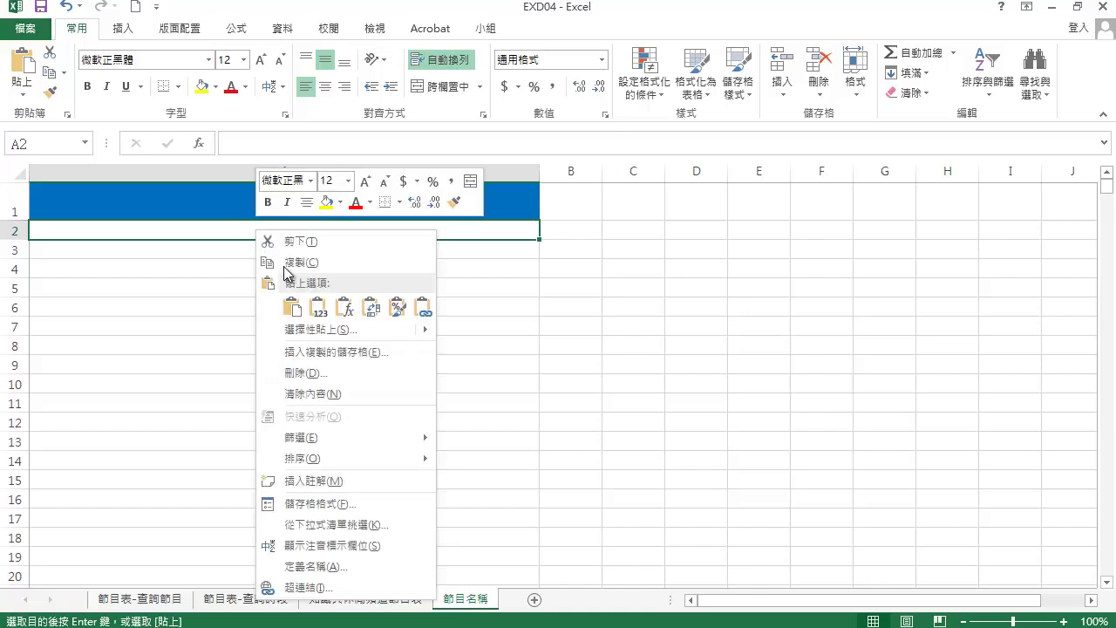
pyautogui.click(294, 307)
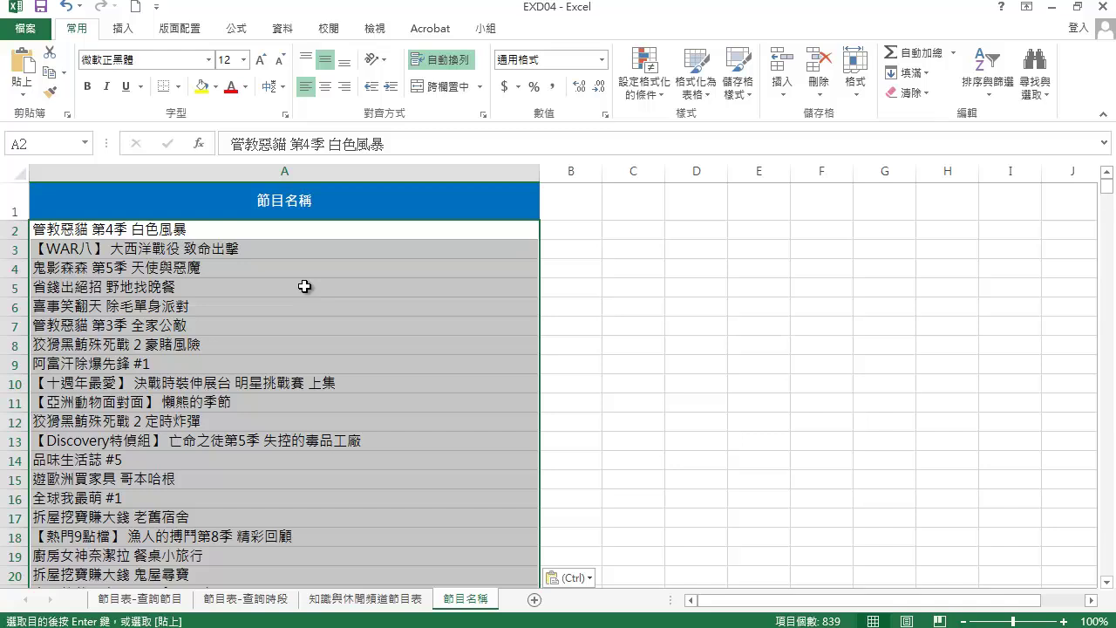
# Select column A and launch the Text to Columns (資料剖析) wizard
pyautogui.click(258, 179)
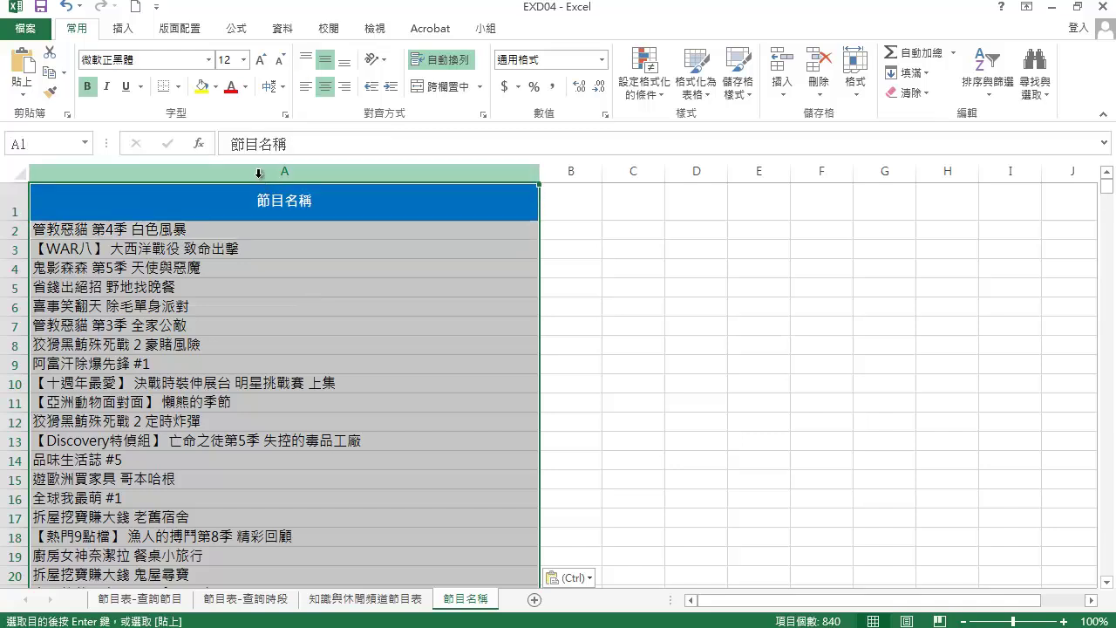
pyautogui.click(288, 30)
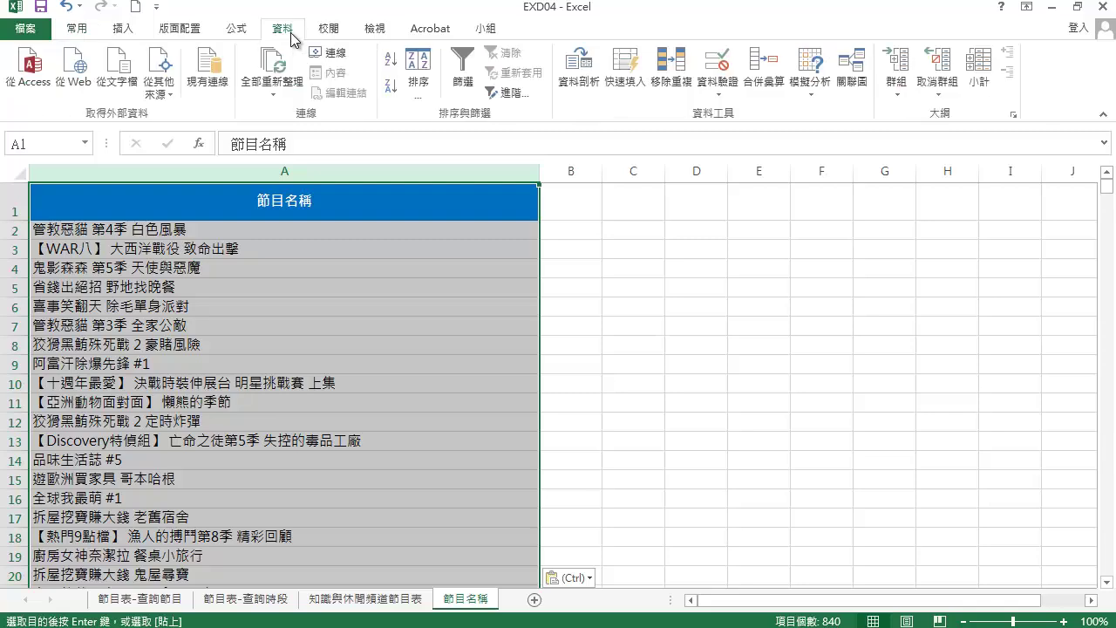
pyautogui.click(588, 88)
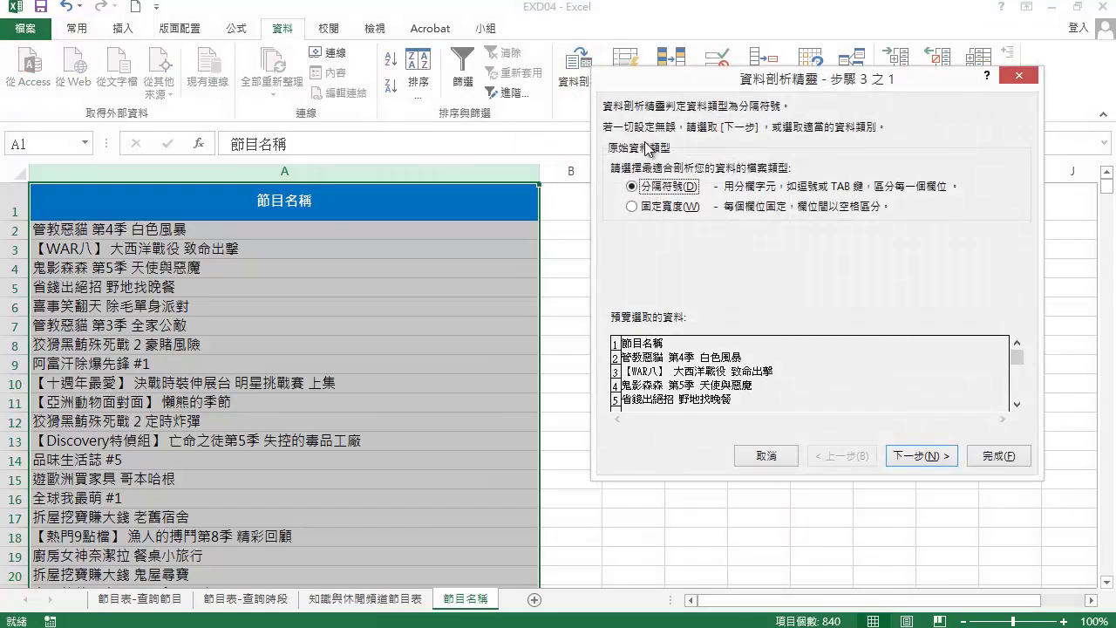
# Split the programme names on spaces in the Text to Columns wizard
pyautogui.click(919, 458)
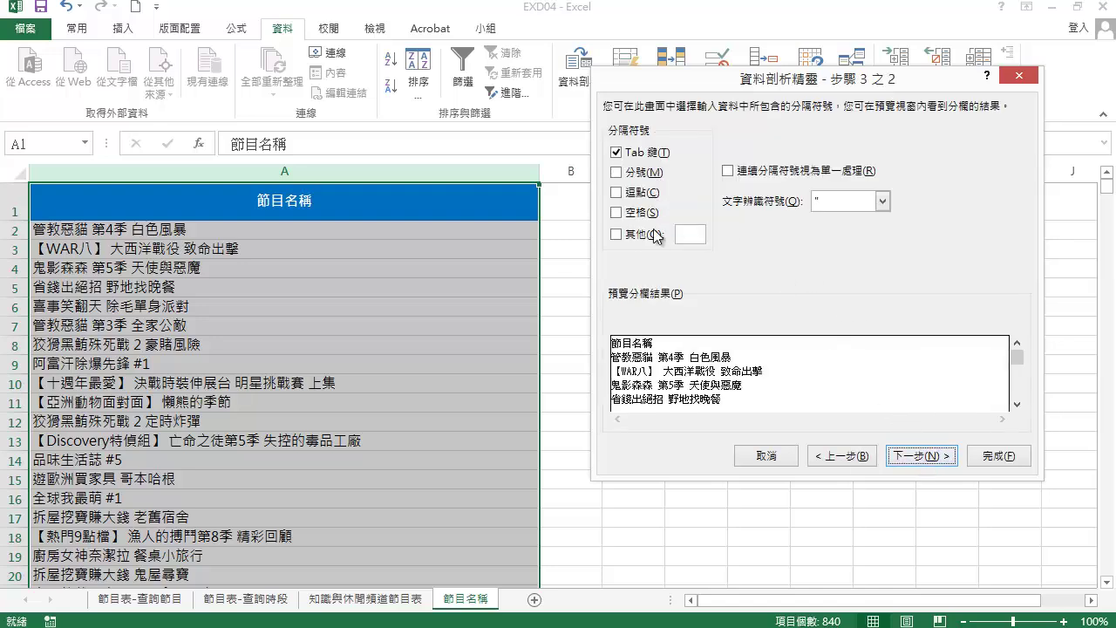
pyautogui.click(617, 213)
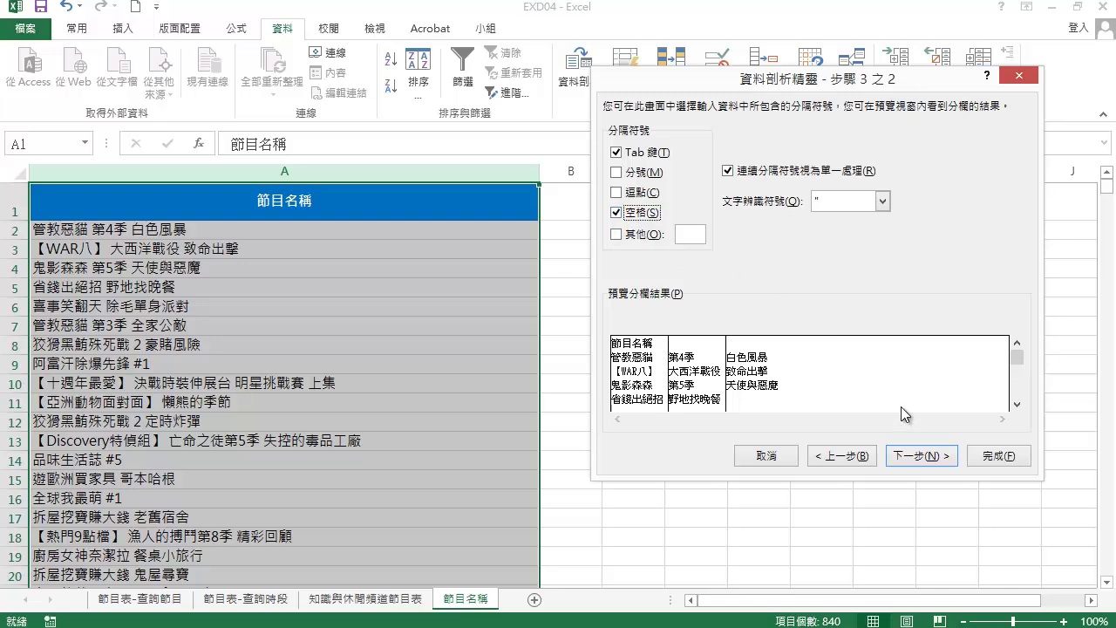
pyautogui.click(929, 460)
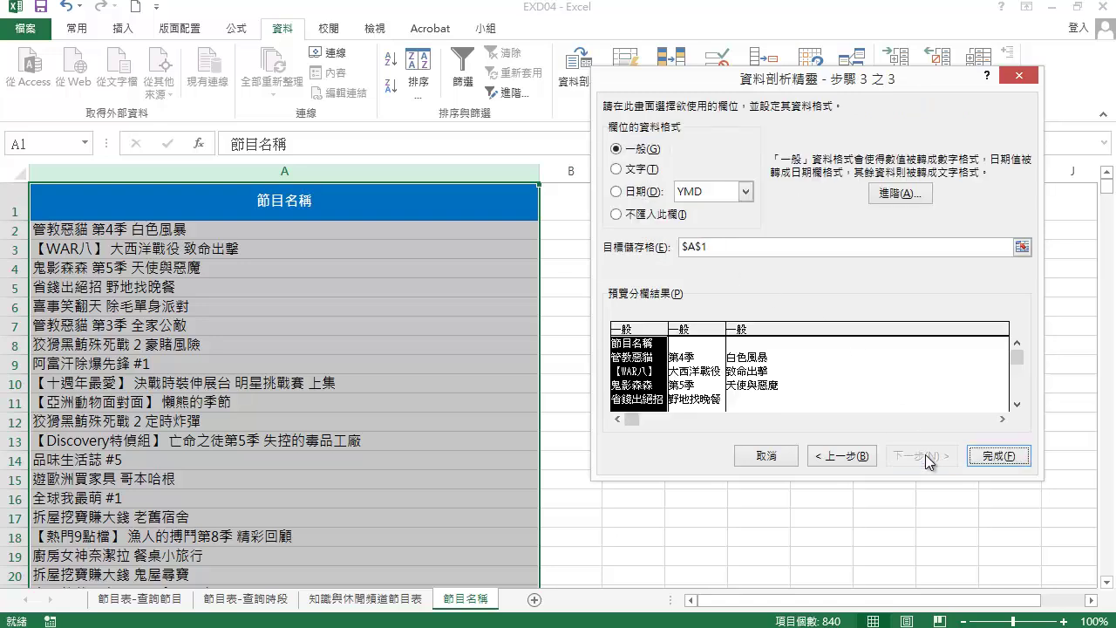
# Mark split columns 2–4 as Do not import and finish, keeping only series names
pyautogui.click(698, 334)
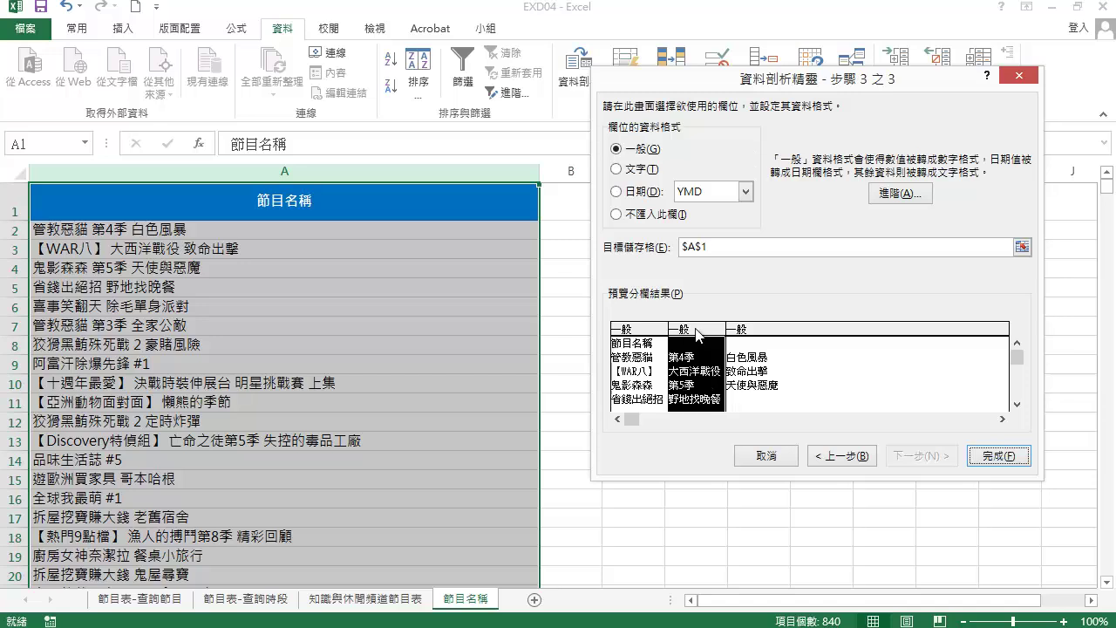
pyautogui.click(656, 214)
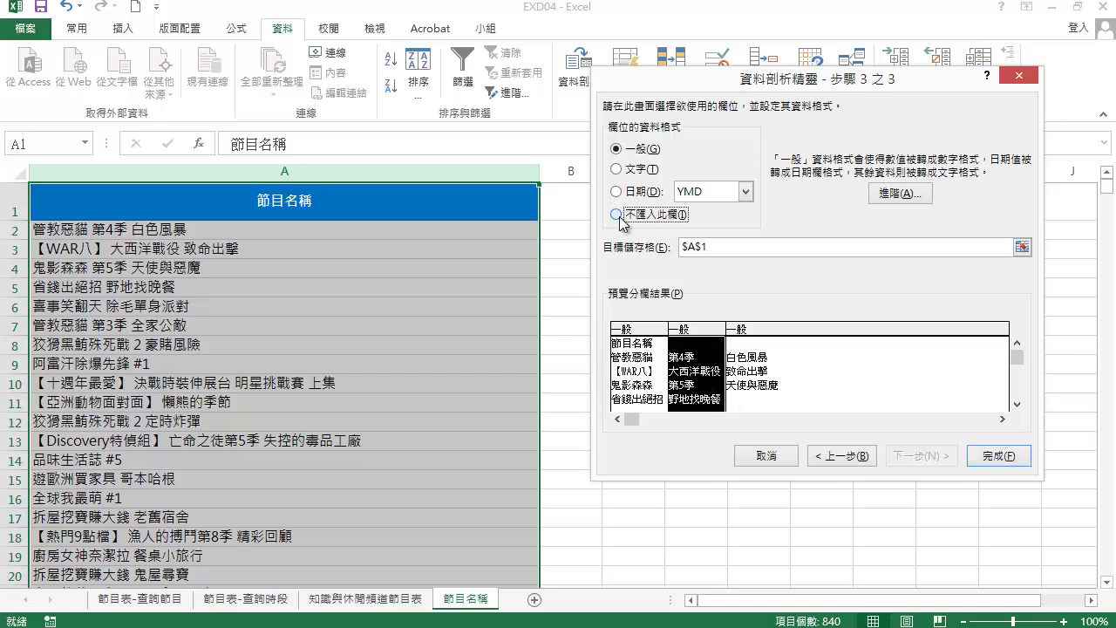
pyautogui.click(766, 329)
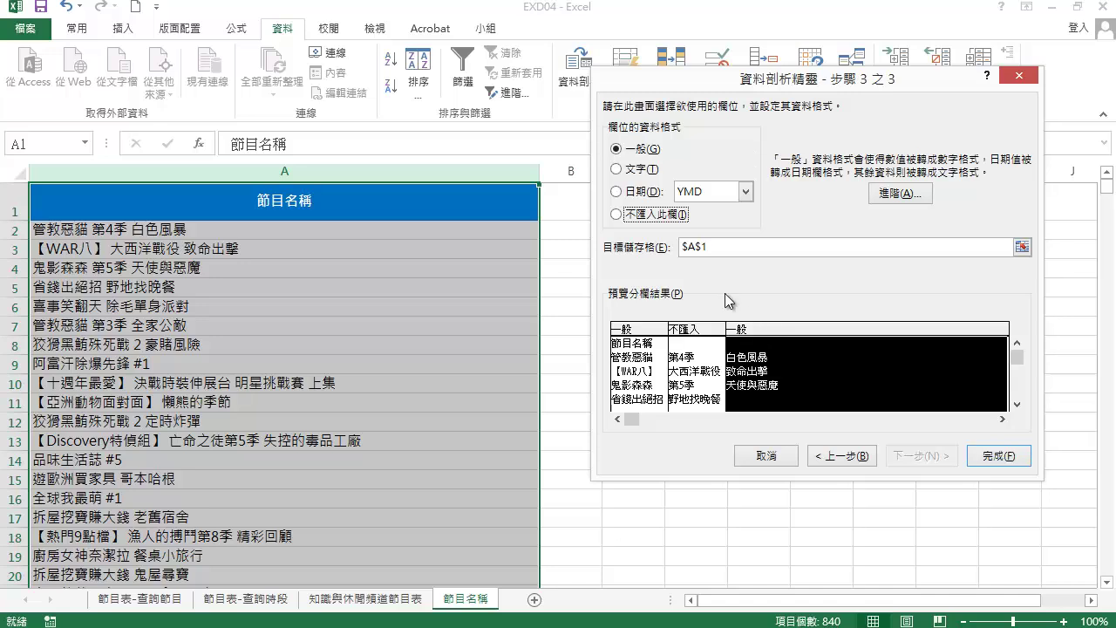
pyautogui.click(616, 214)
pyautogui.click(1016, 405)
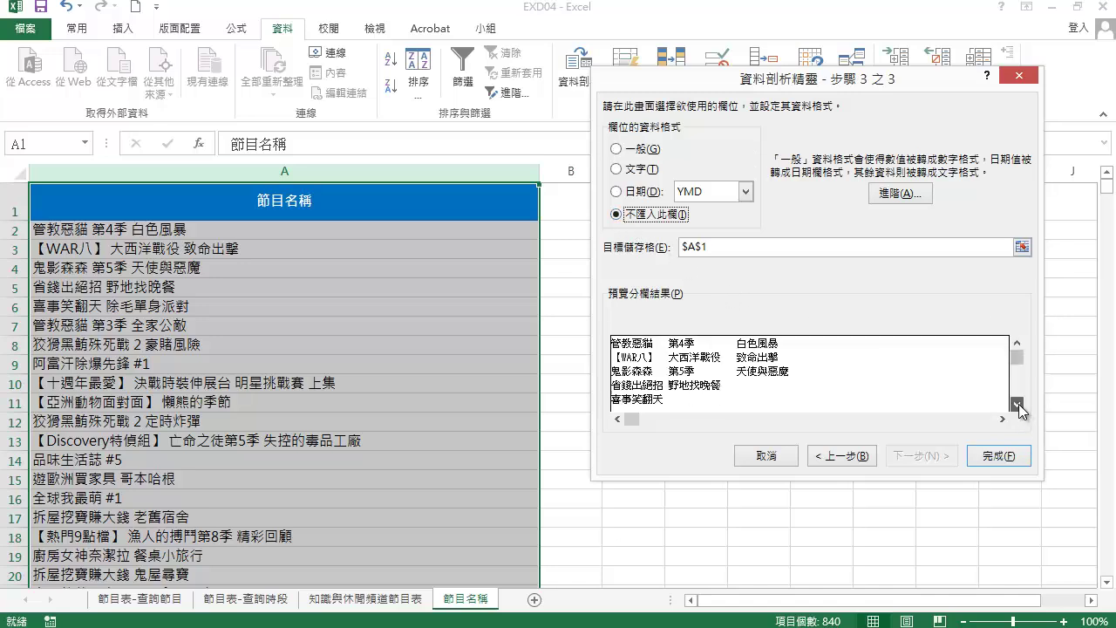
pyautogui.click(1017, 404)
pyautogui.click(1017, 405)
pyautogui.click(1016, 405)
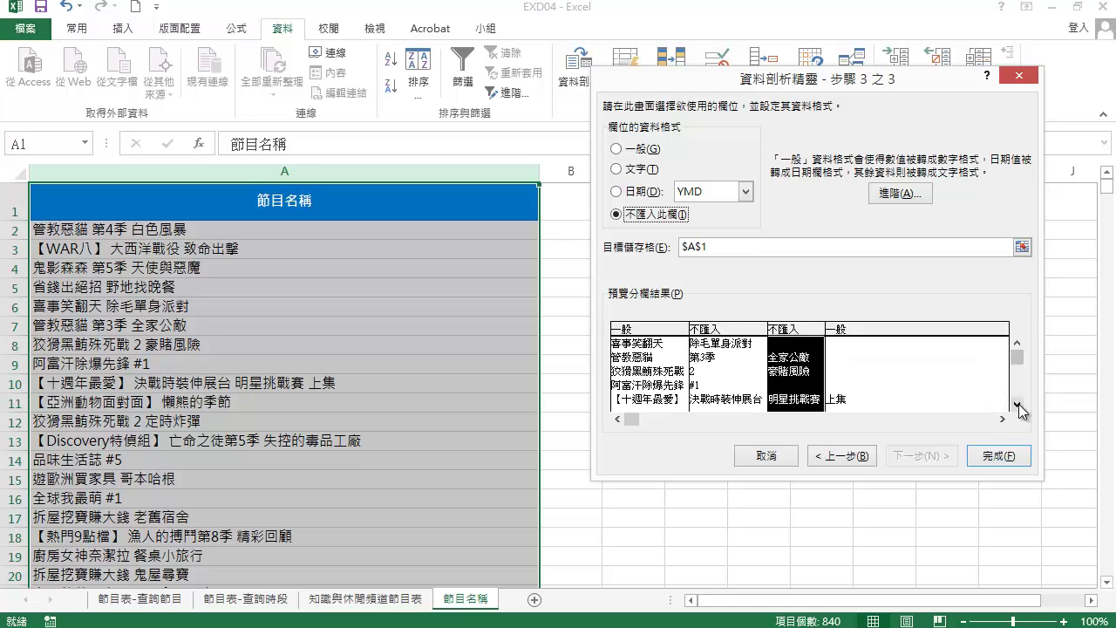
pyautogui.click(847, 331)
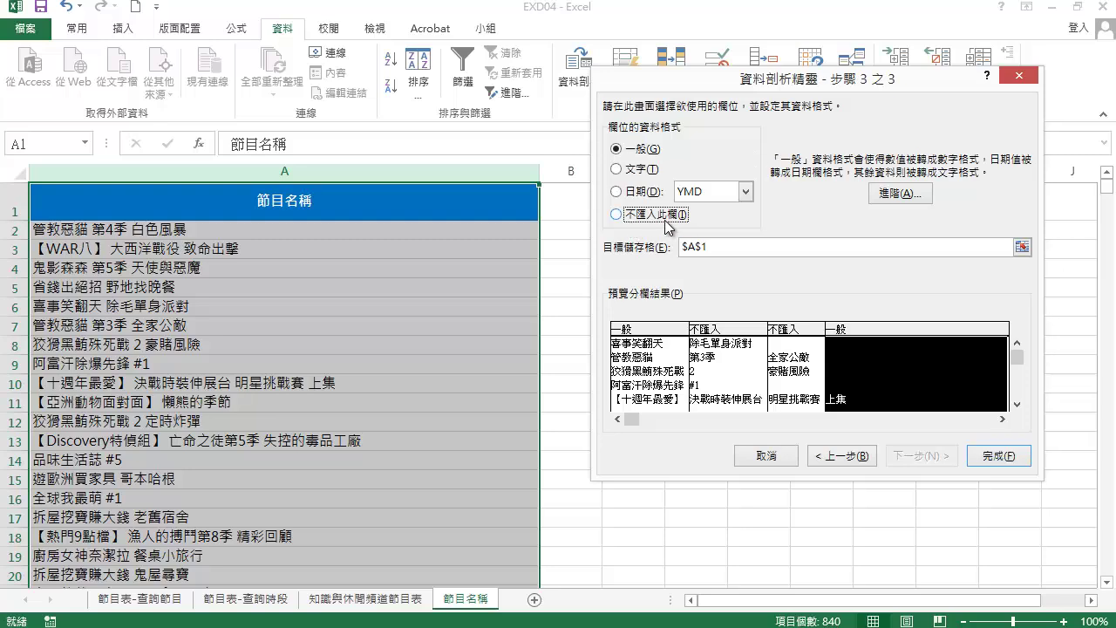
pyautogui.click(998, 455)
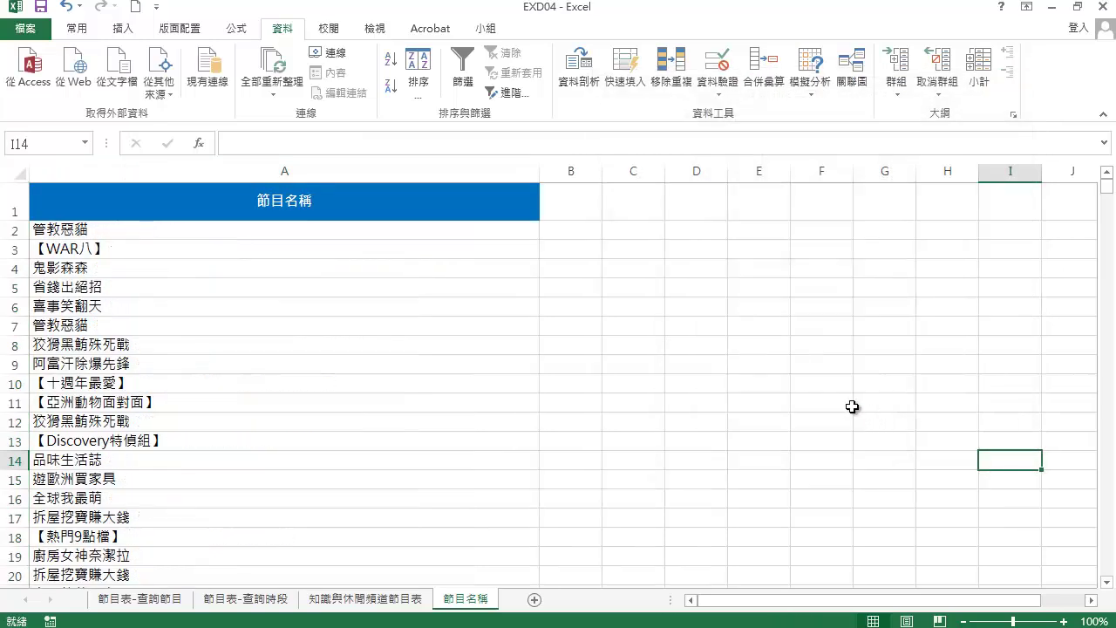
# Remove duplicate names in column A, leaving 113, and sort them A to Z
pyautogui.click(281, 171)
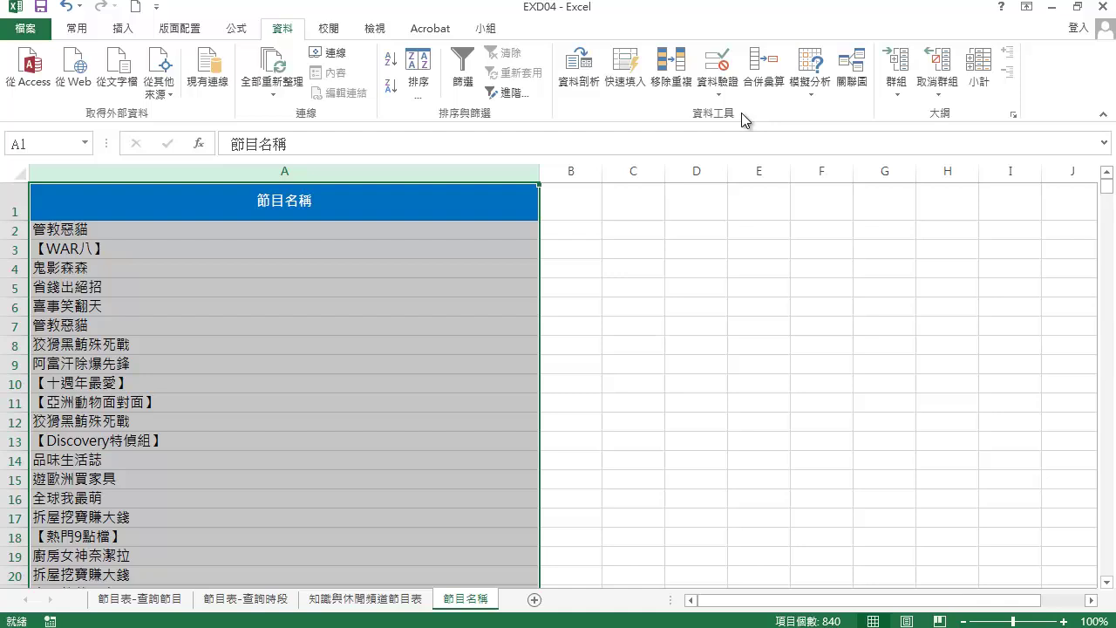
pyautogui.click(675, 63)
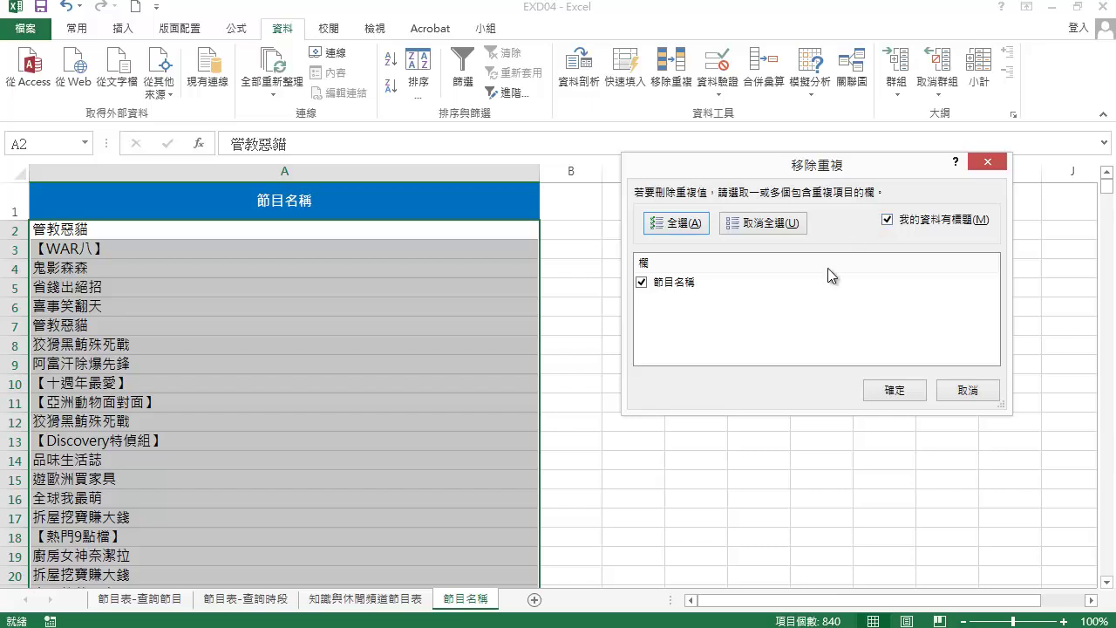
pyautogui.click(901, 392)
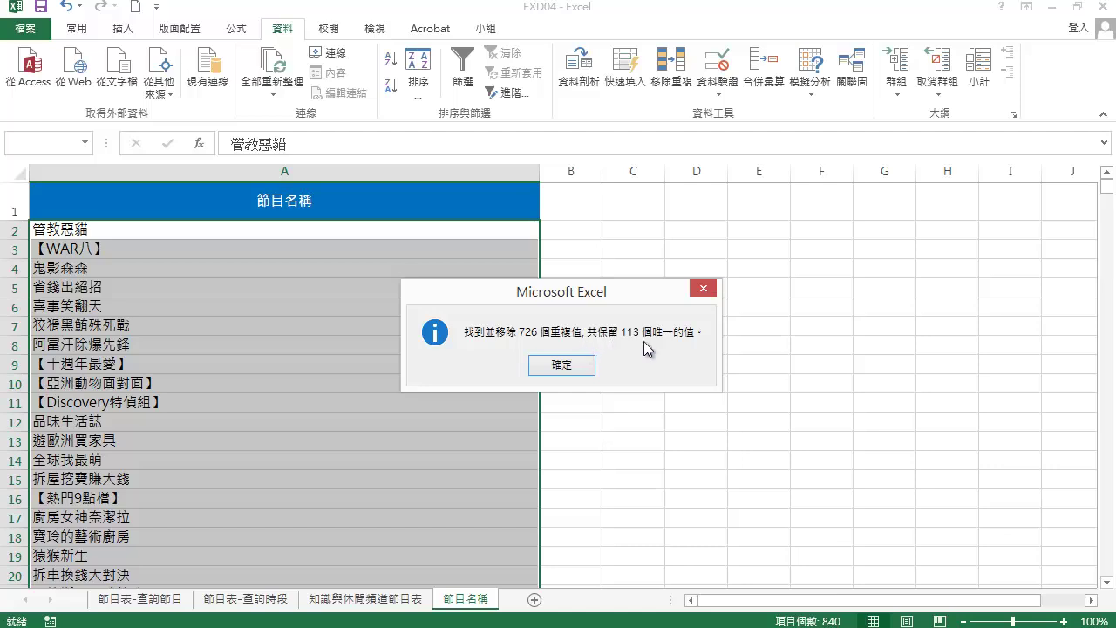
pyautogui.click(573, 368)
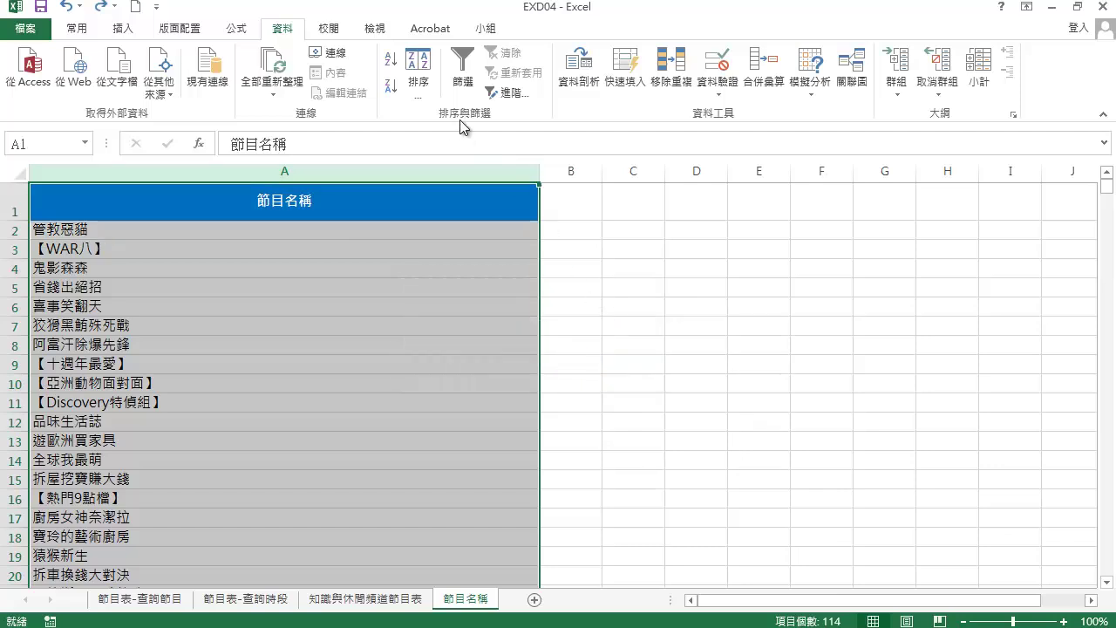
pyautogui.click(400, 66)
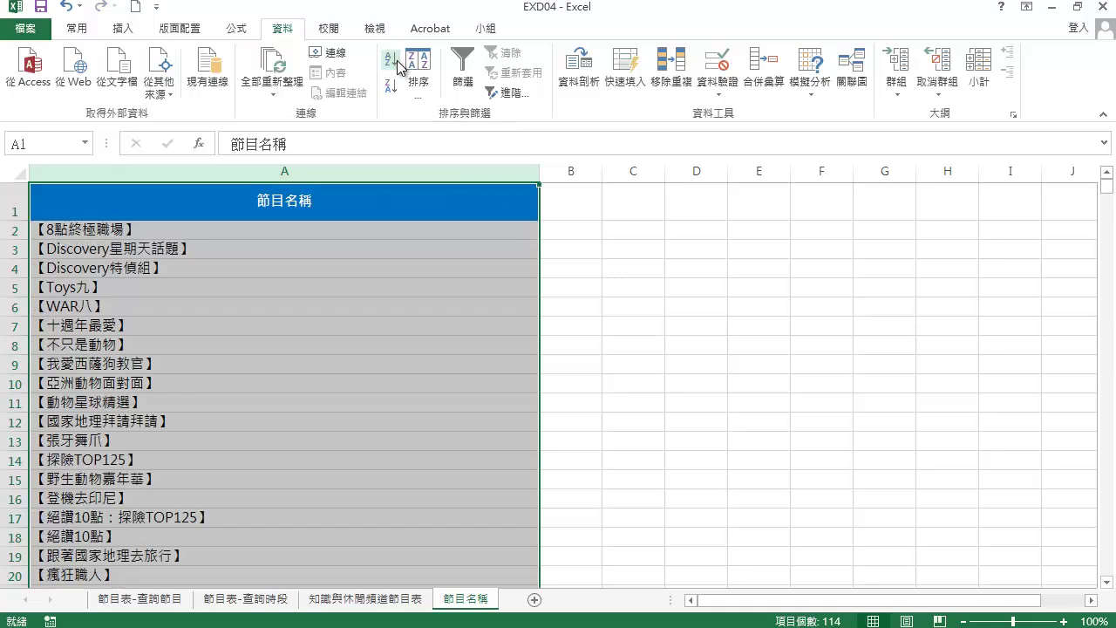
pyautogui.click(255, 311)
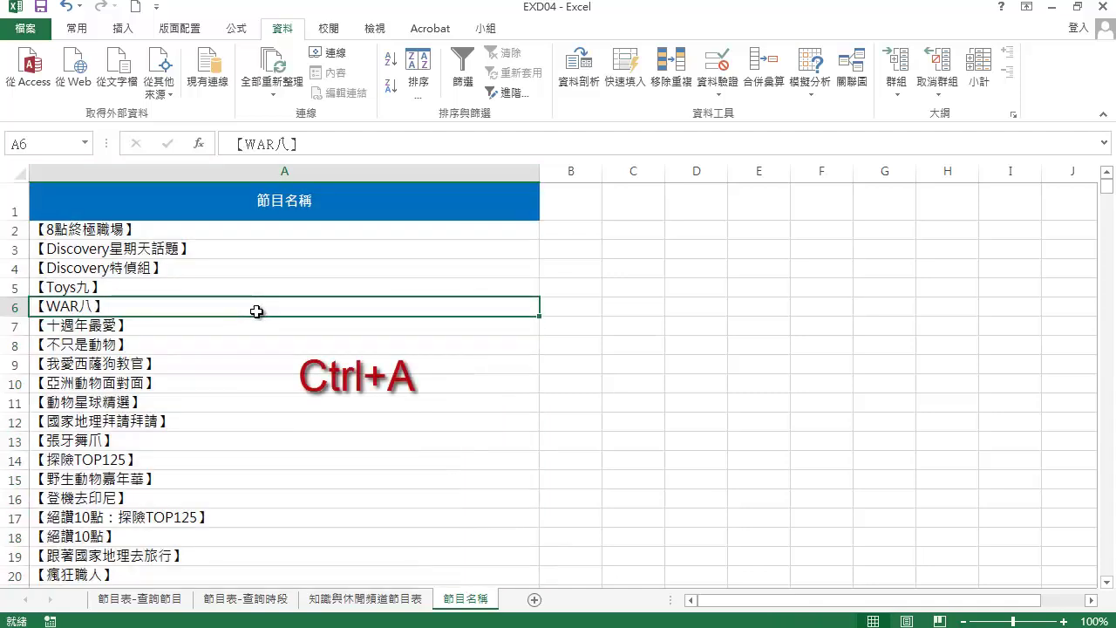
# Create the range name 節目名稱 from the list's top row using Create from Selection
pyautogui.hotkey('ctrl', 'a')
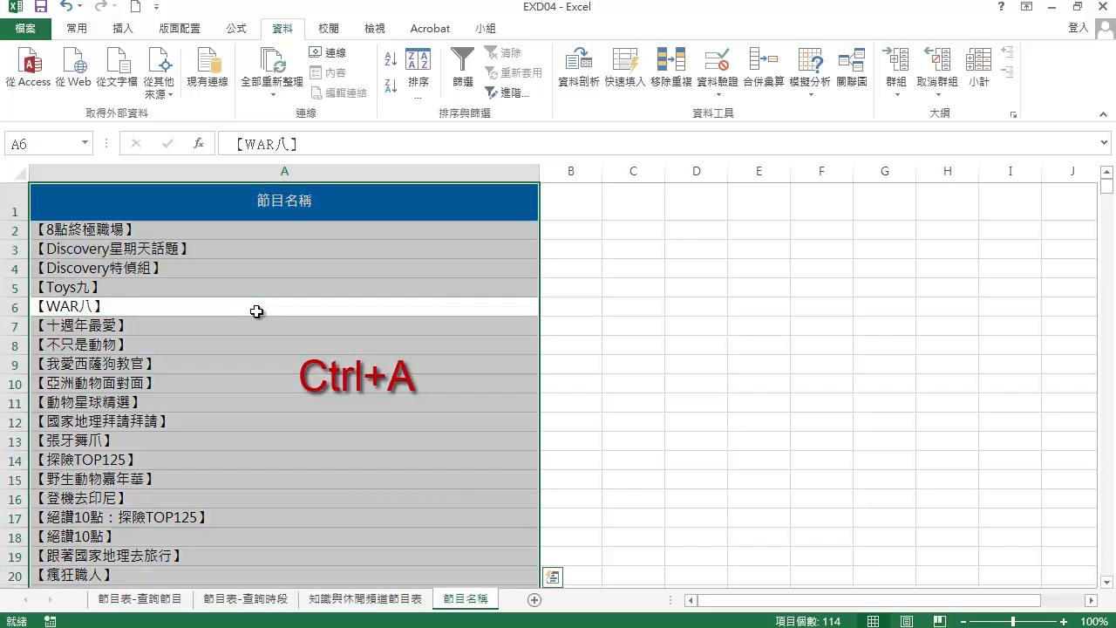
pyautogui.click(238, 28)
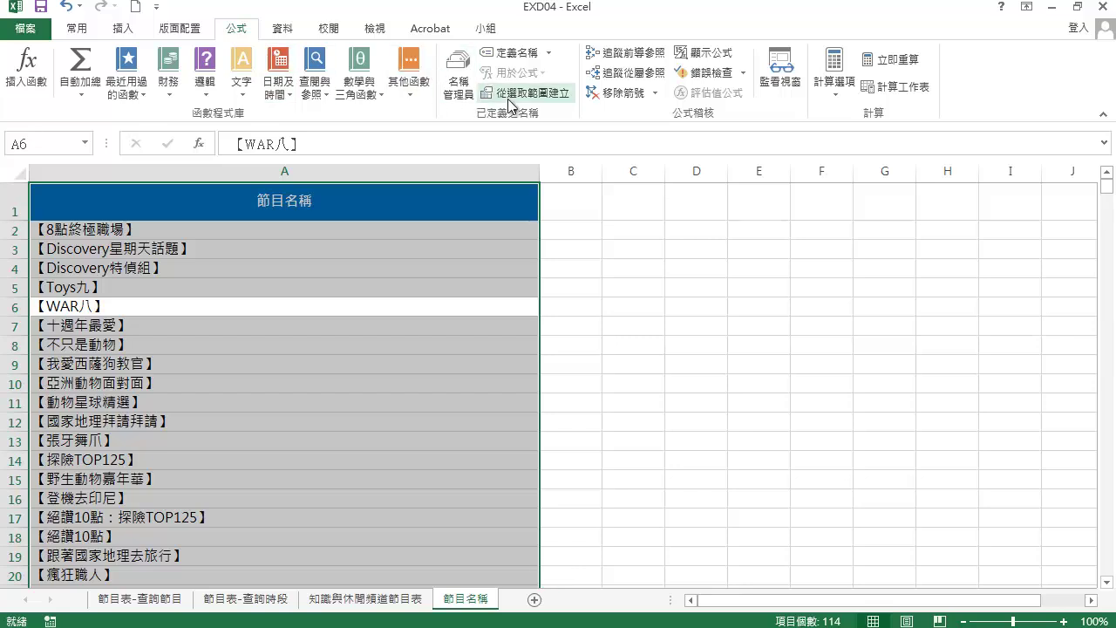
pyautogui.click(555, 100)
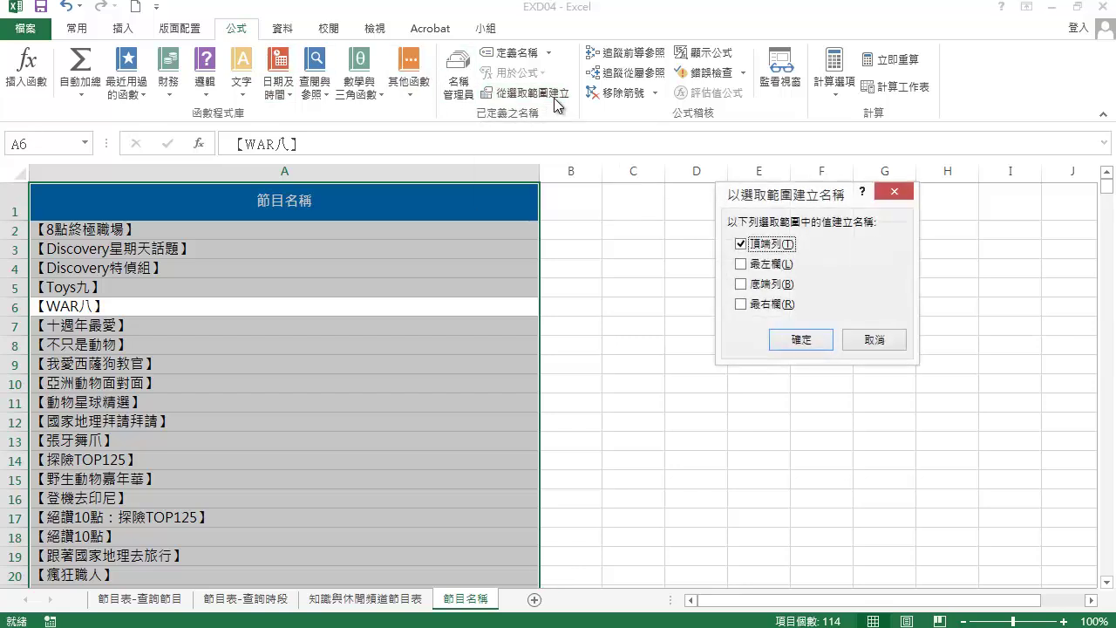
pyautogui.click(804, 341)
pyautogui.click(803, 341)
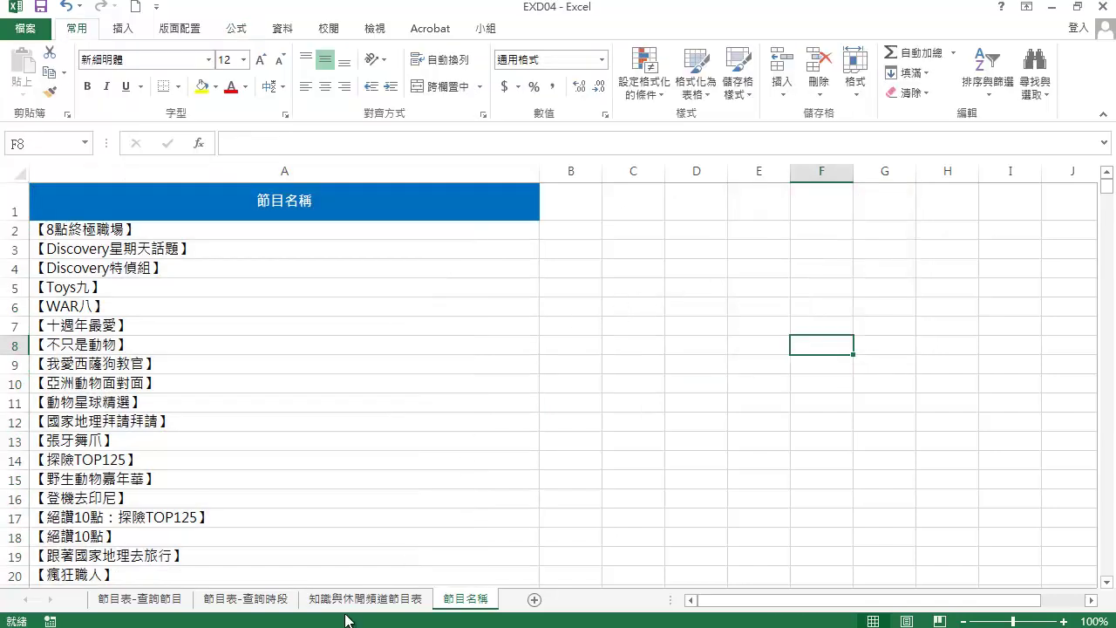
# Select cells D1:D3 on the 知識與休閒頻道節目表 sheet
pyautogui.click(388, 602)
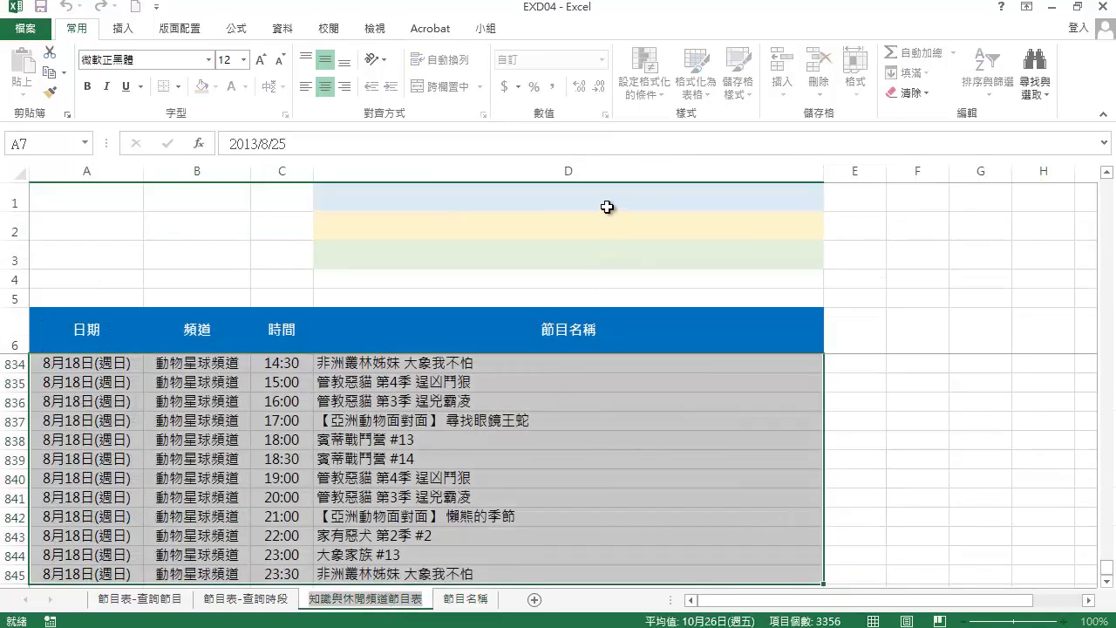
pyautogui.click(605, 209)
pyautogui.moveTo(605, 209); pyautogui.dragTo(603, 263)
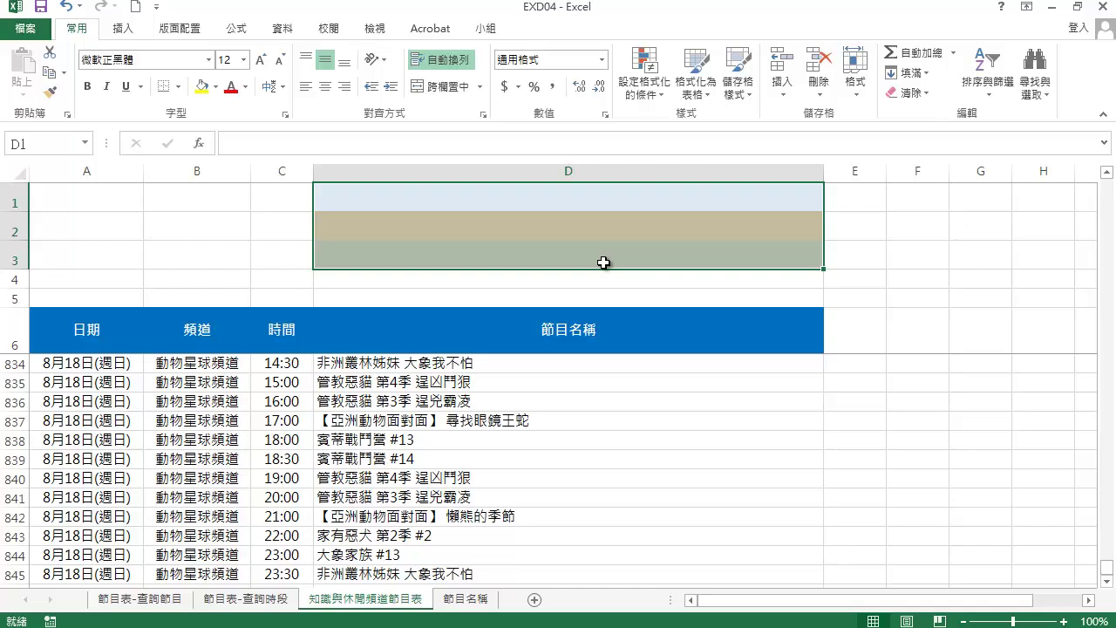
# Add List data validation to D1:D3 with the pasted name 節目名稱 as source
pyautogui.click(282, 29)
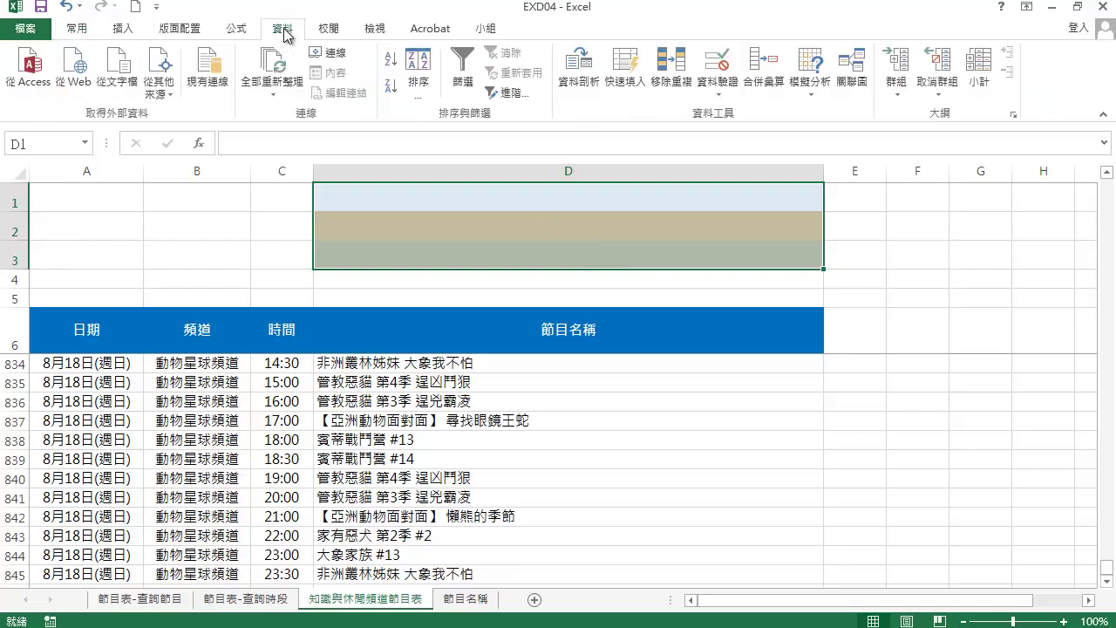
pyautogui.click(720, 83)
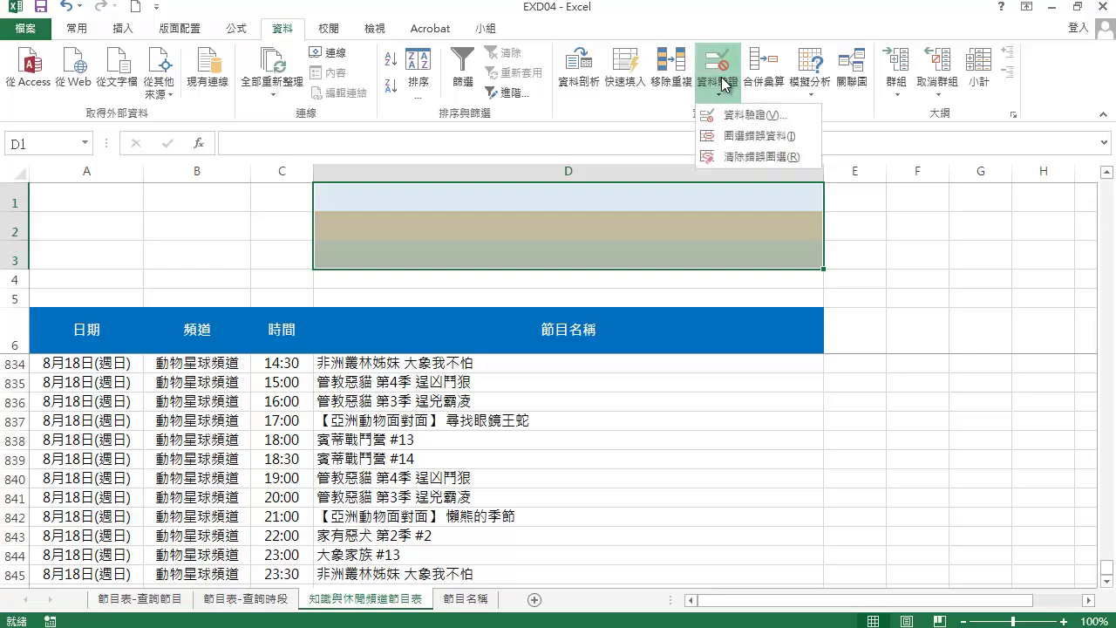
pyautogui.click(773, 115)
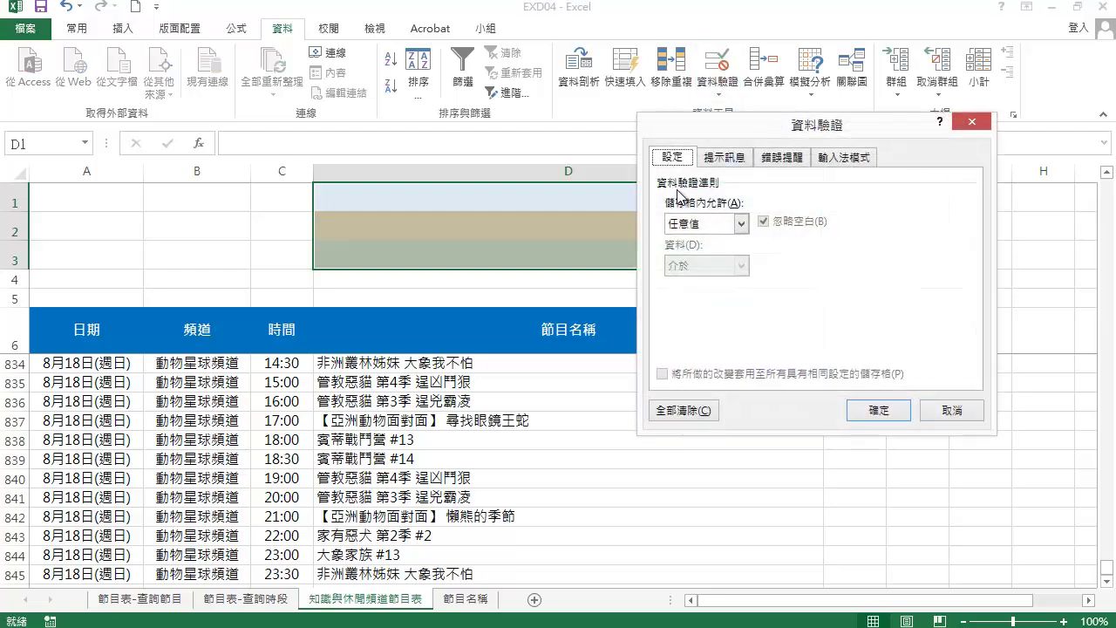
pyautogui.click(741, 223)
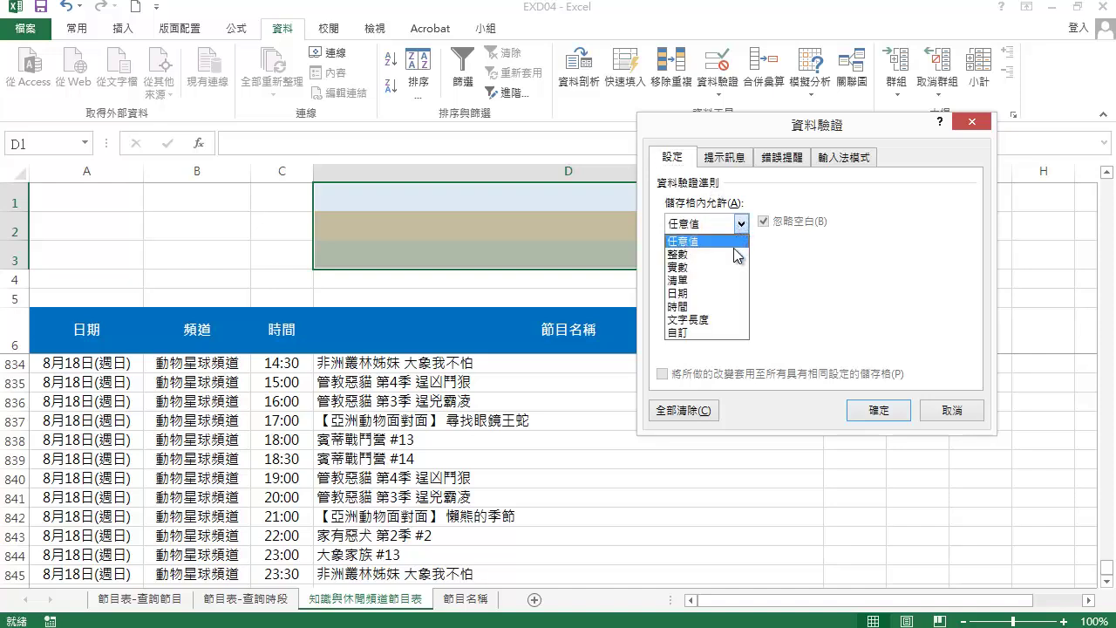
pyautogui.click(720, 282)
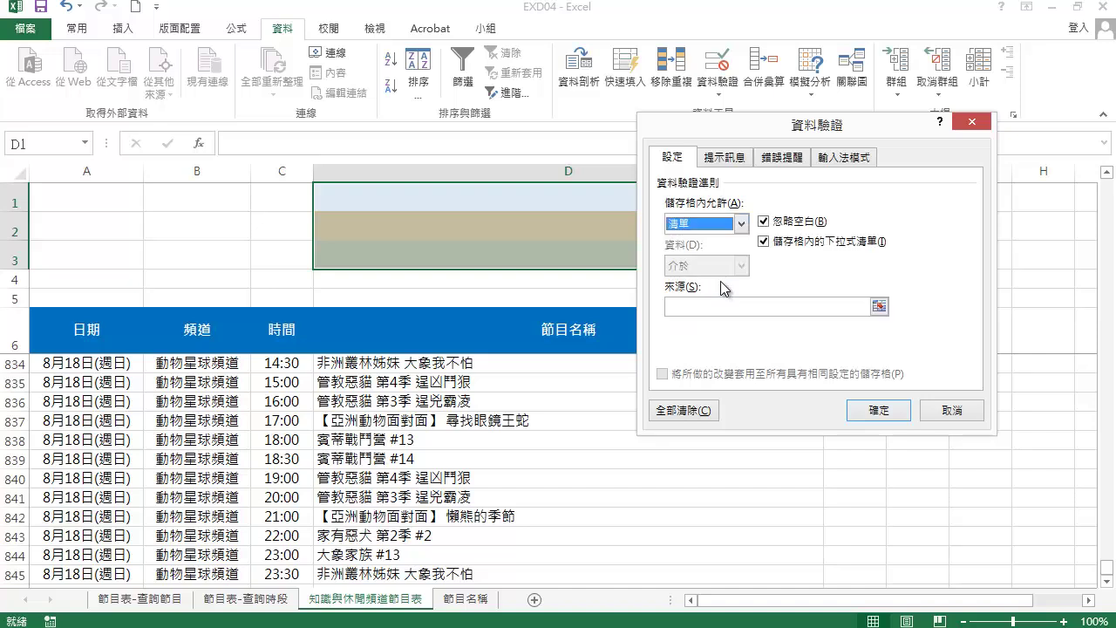
pyautogui.click(710, 309)
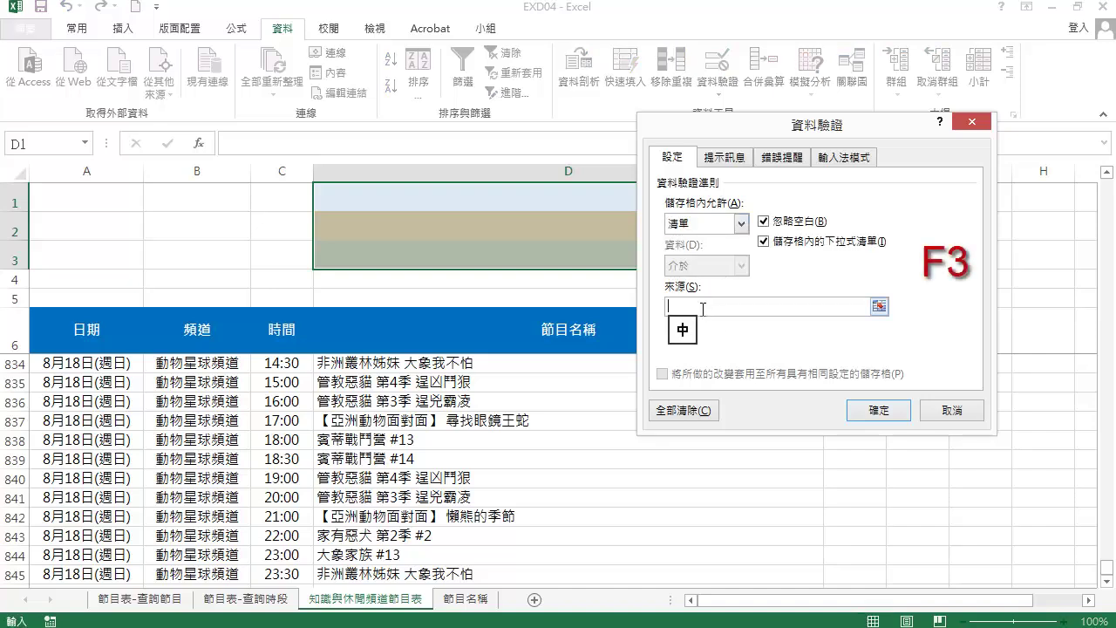
pyautogui.press('F3')
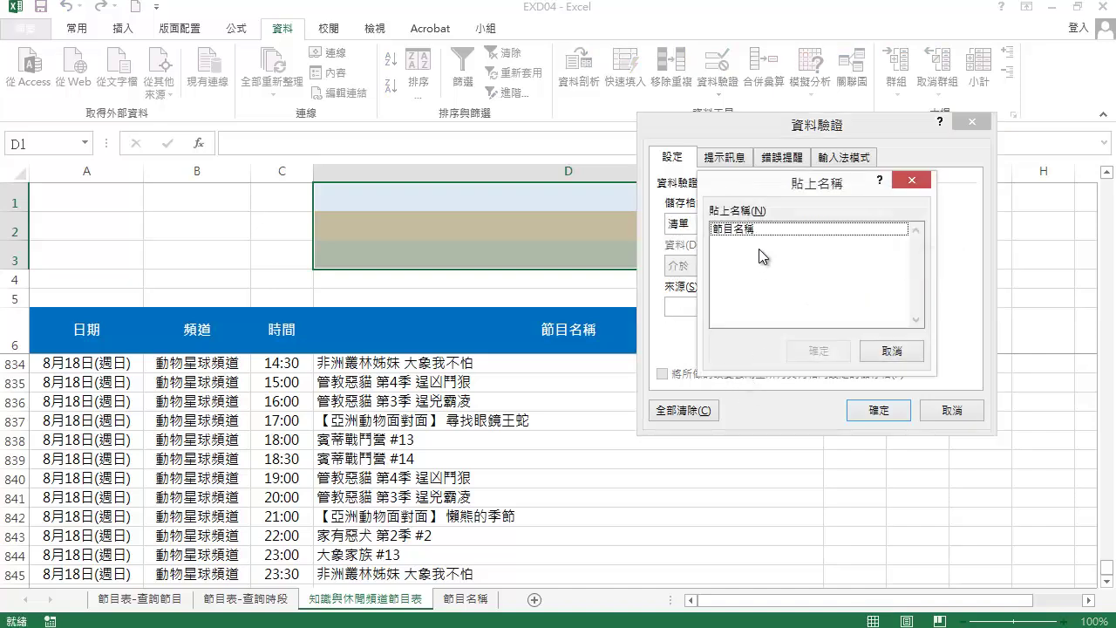
pyautogui.click(741, 230)
pyautogui.doubleClick(741, 232)
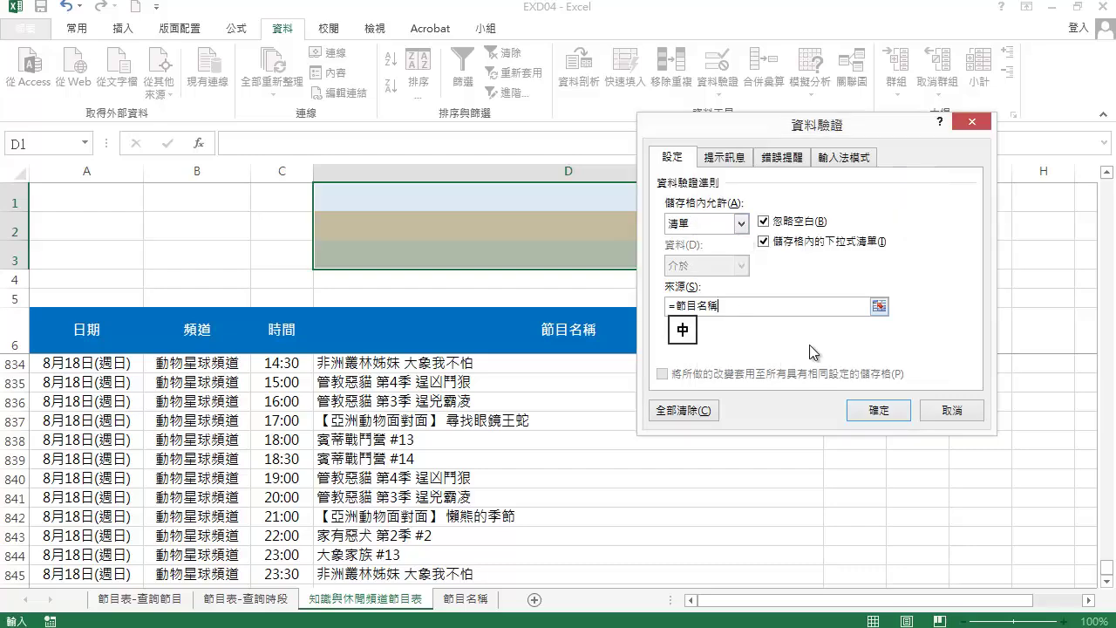
pyautogui.click(881, 412)
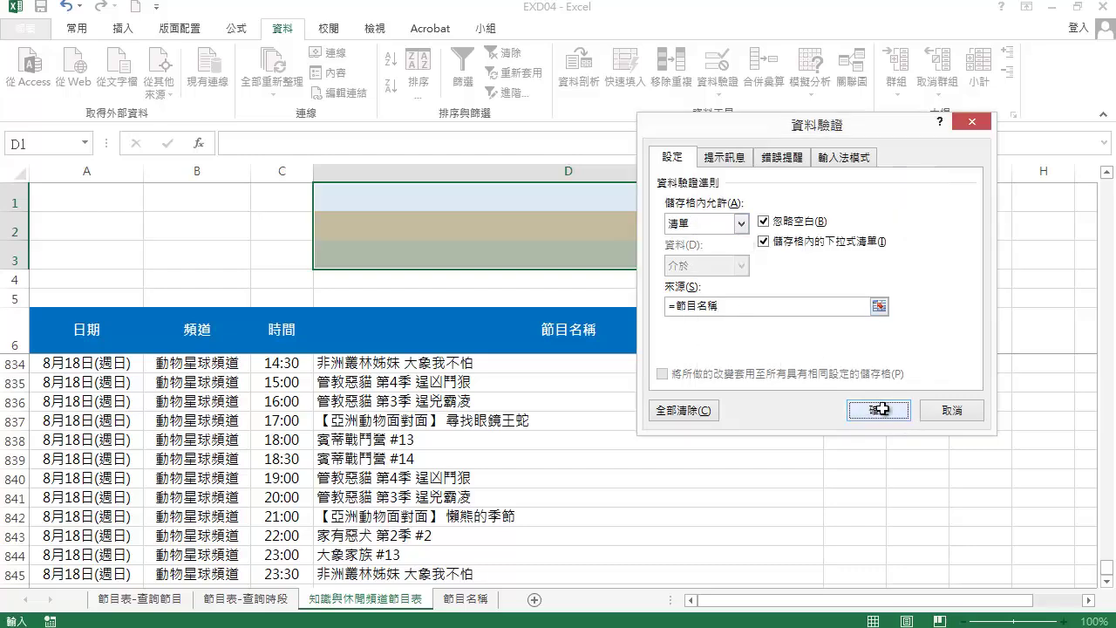
pyautogui.click(884, 404)
# Check that D1's dropdown lists the programme names, then close it without choosing
pyautogui.click(746, 199)
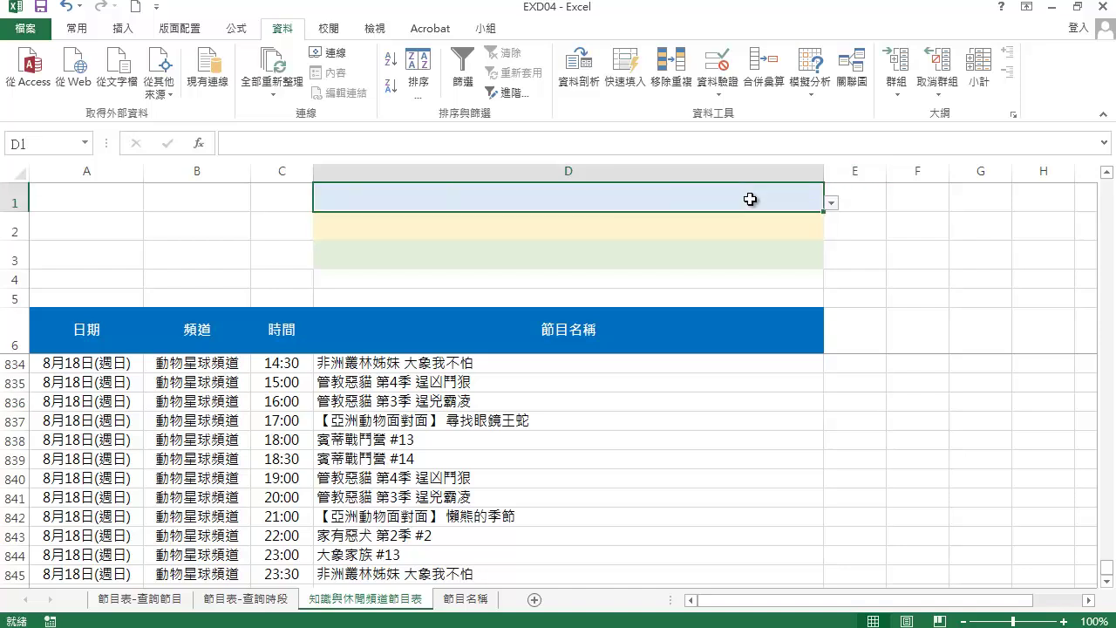
pyautogui.click(830, 202)
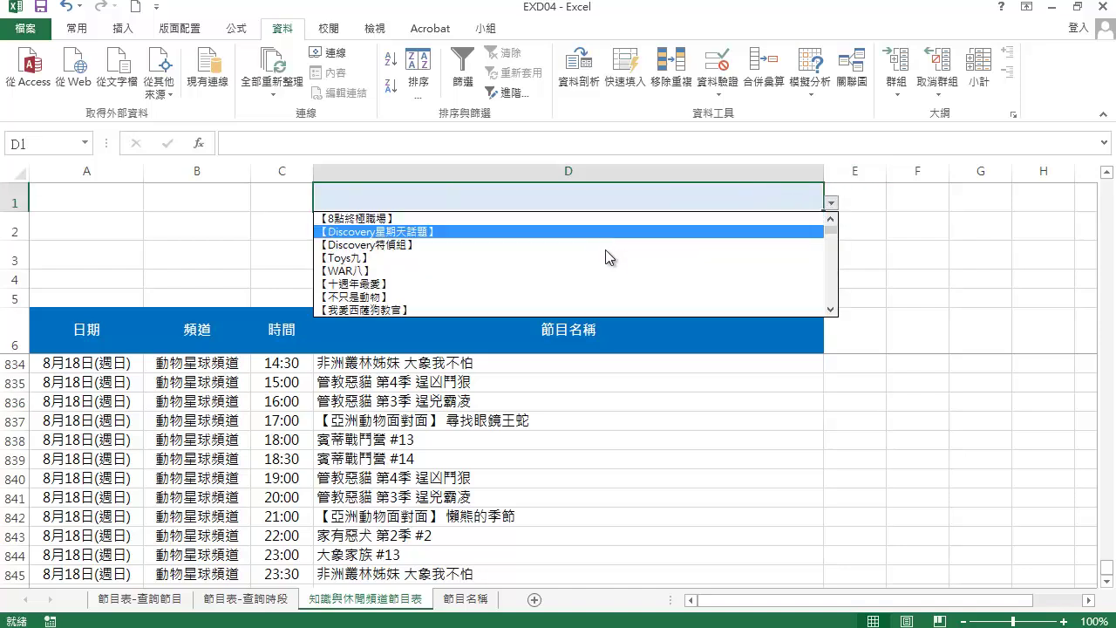
pyautogui.press('Escape')
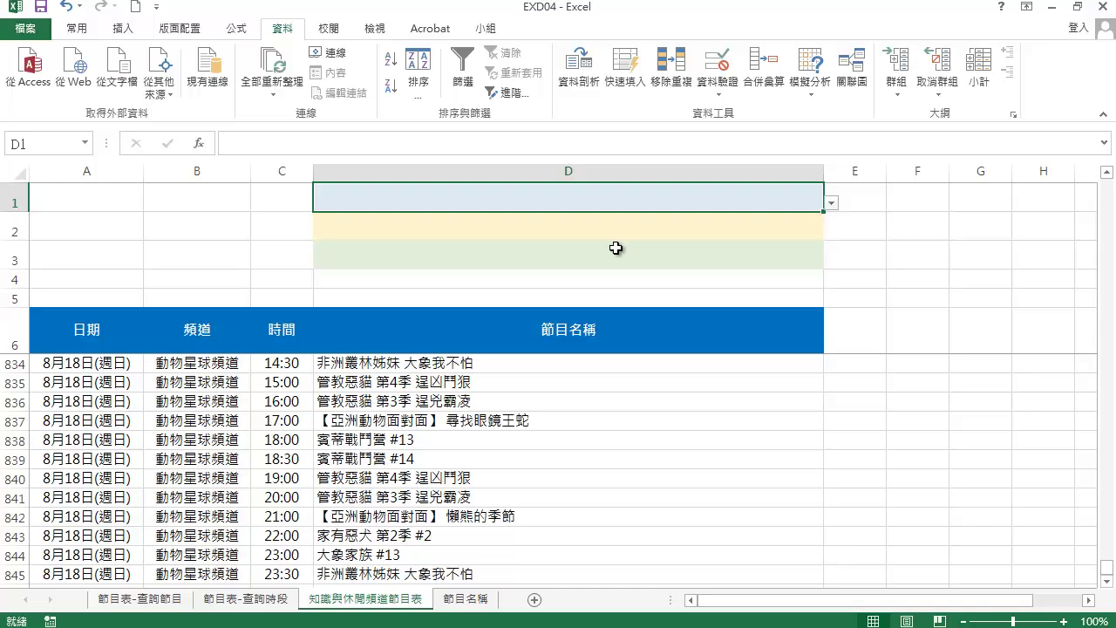
# Select the programme table from A7 to D845 and check the Fill Color palette without applying it
pyautogui.click(363, 423)
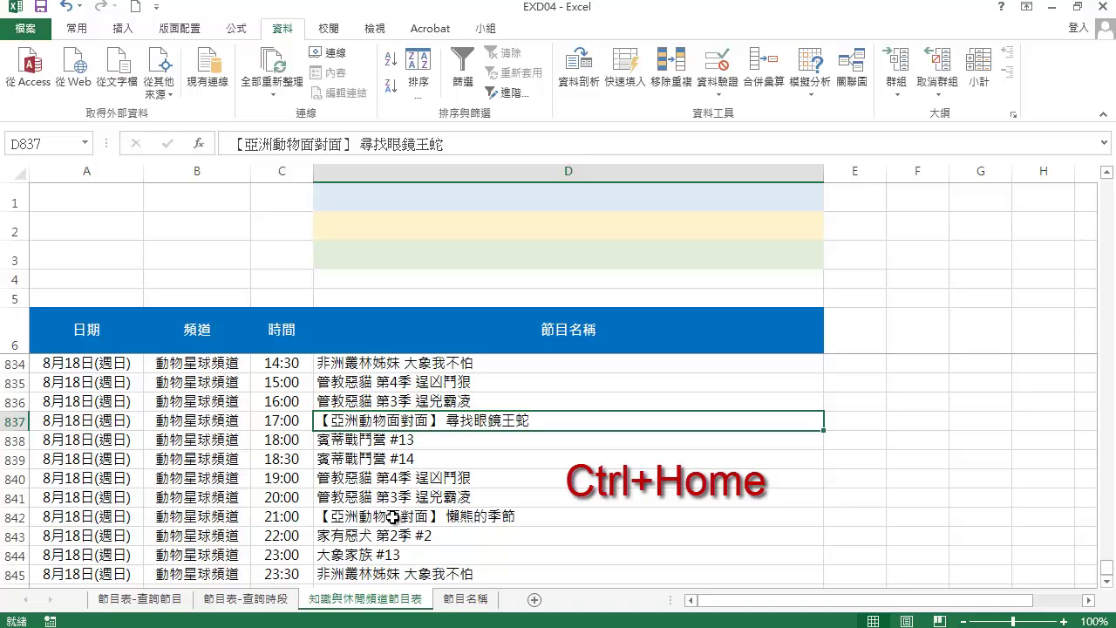
pyautogui.hotkey('ctrl', 'Home')
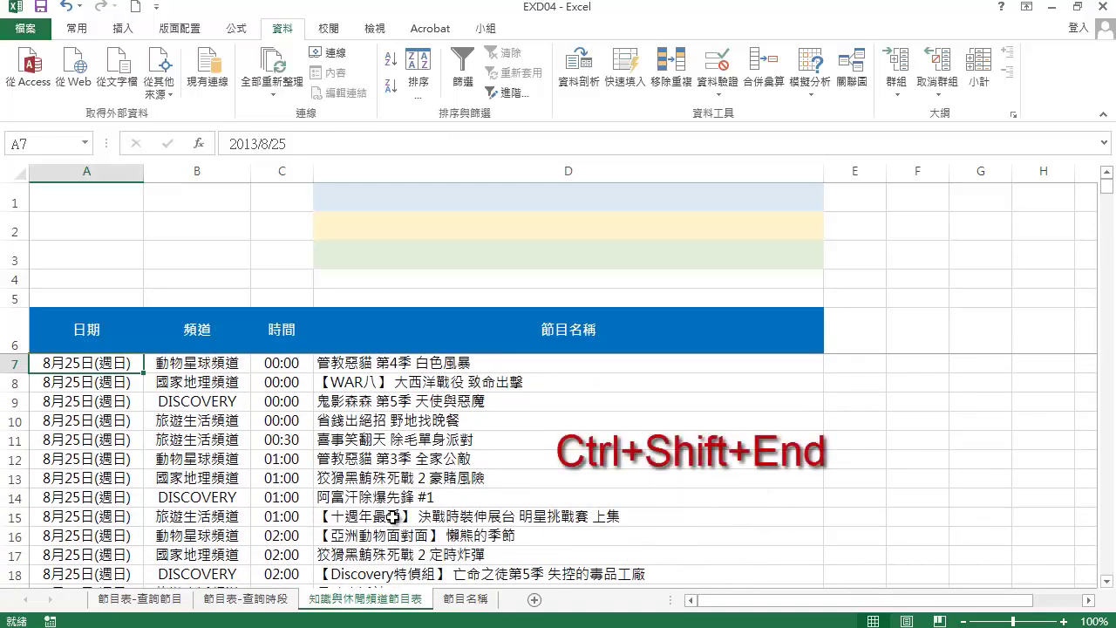
pyautogui.hotkey('ctrl', 'shift', 'End')
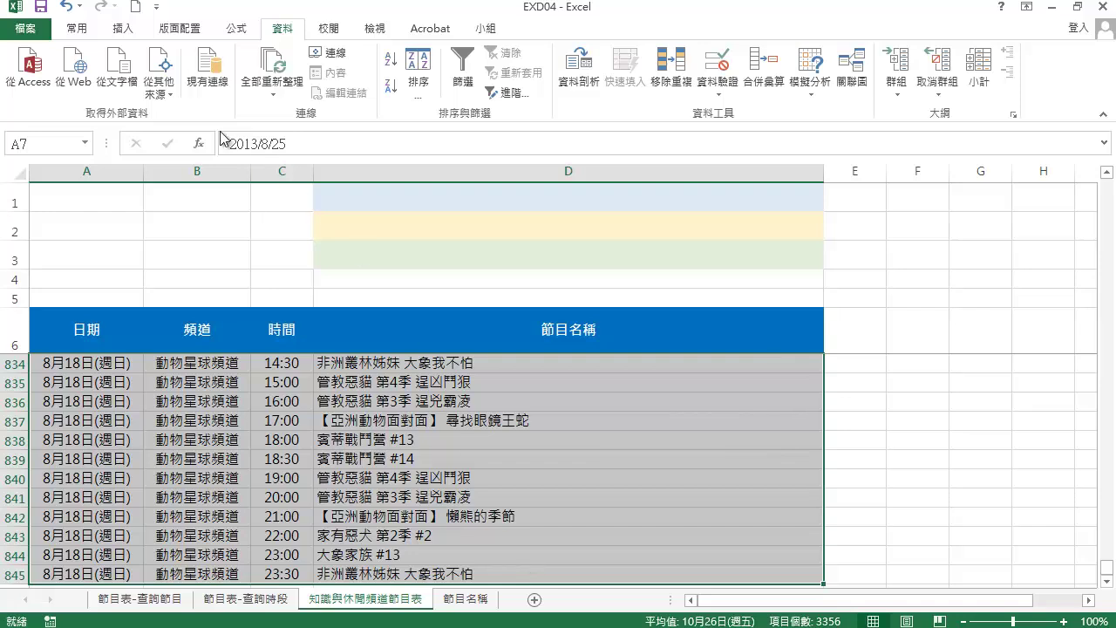
pyautogui.click(78, 29)
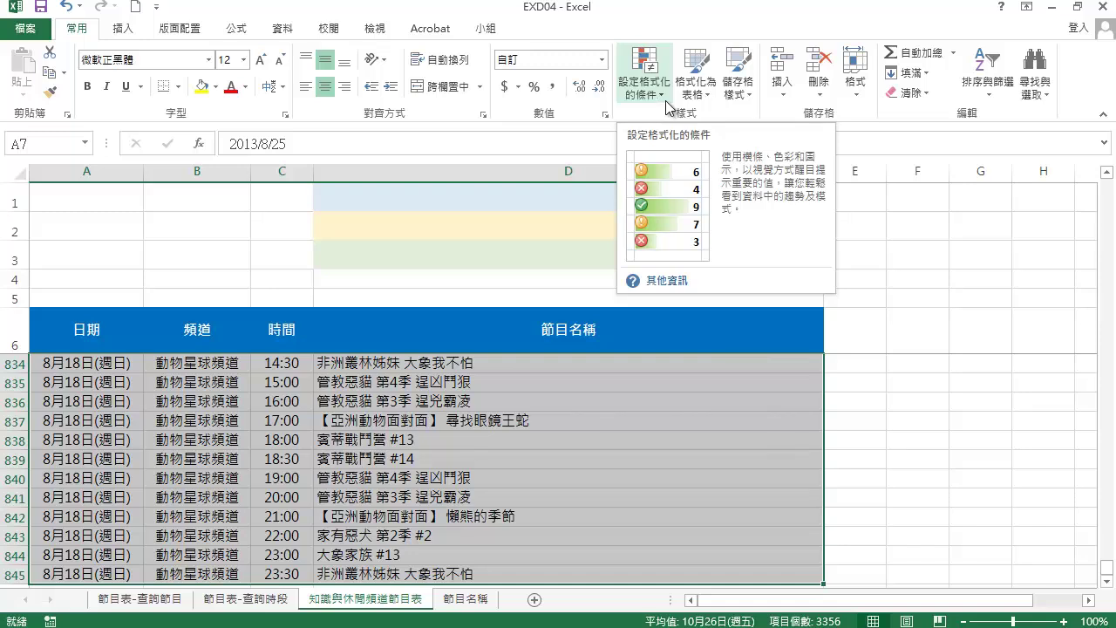
pyautogui.click(217, 87)
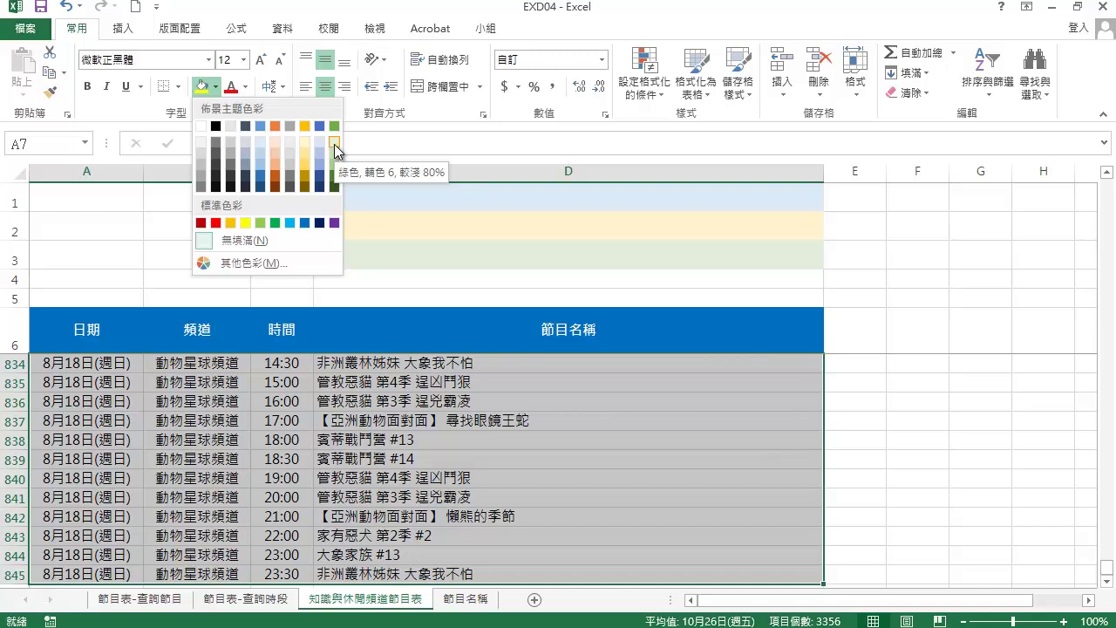
pyautogui.click(436, 158)
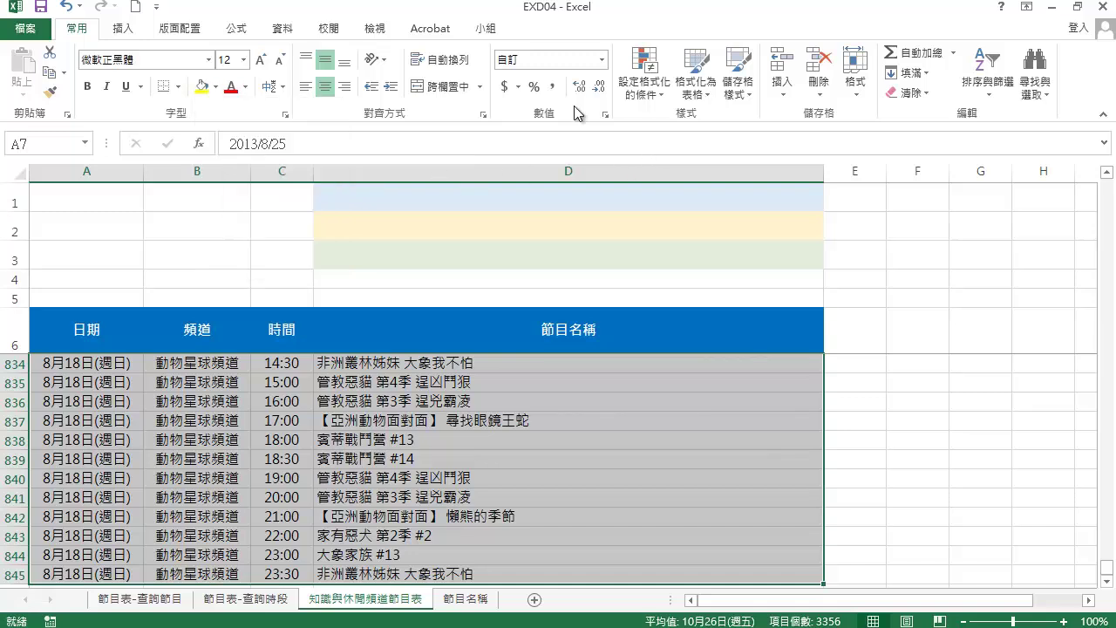
# Start a new formula-based rule from Conditional Formatting's Manage Rules
pyautogui.click(660, 97)
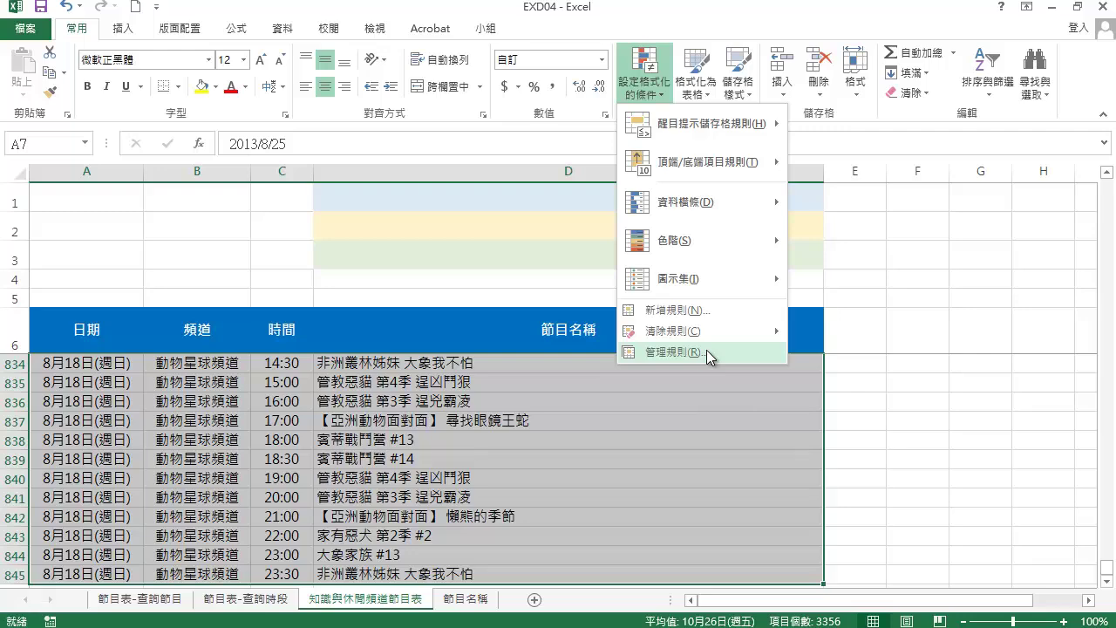
pyautogui.click(706, 349)
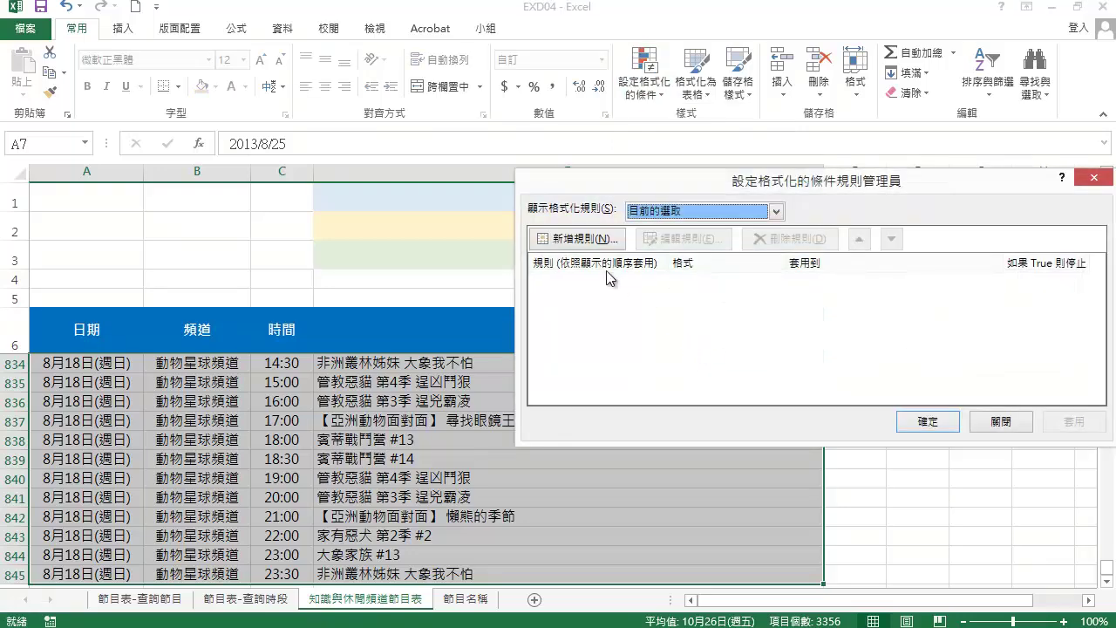
pyautogui.click(589, 239)
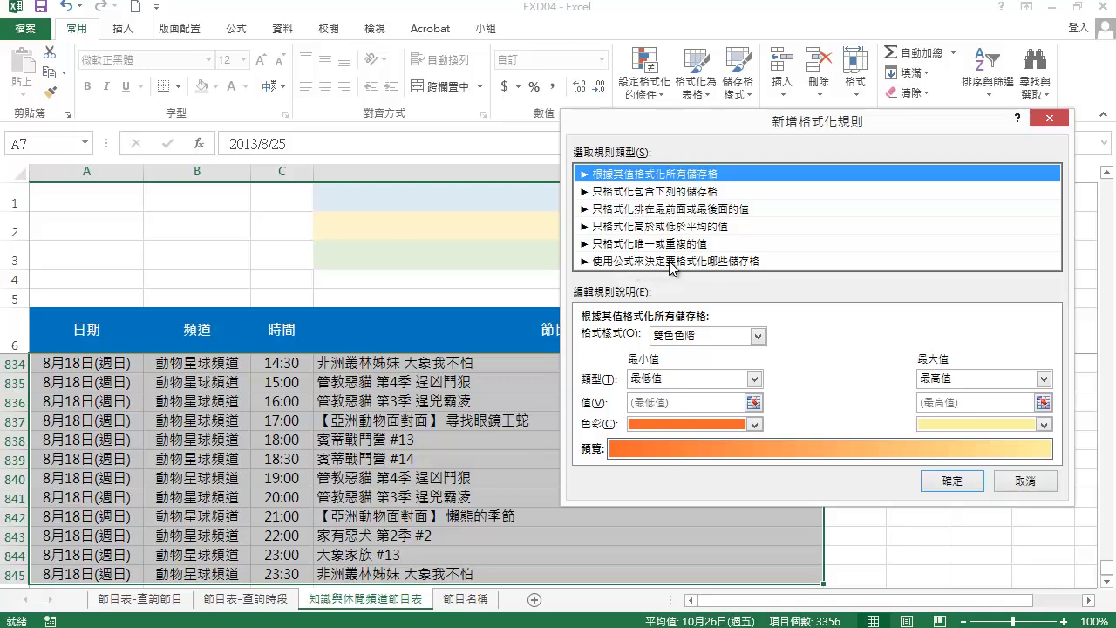
pyautogui.click(677, 260)
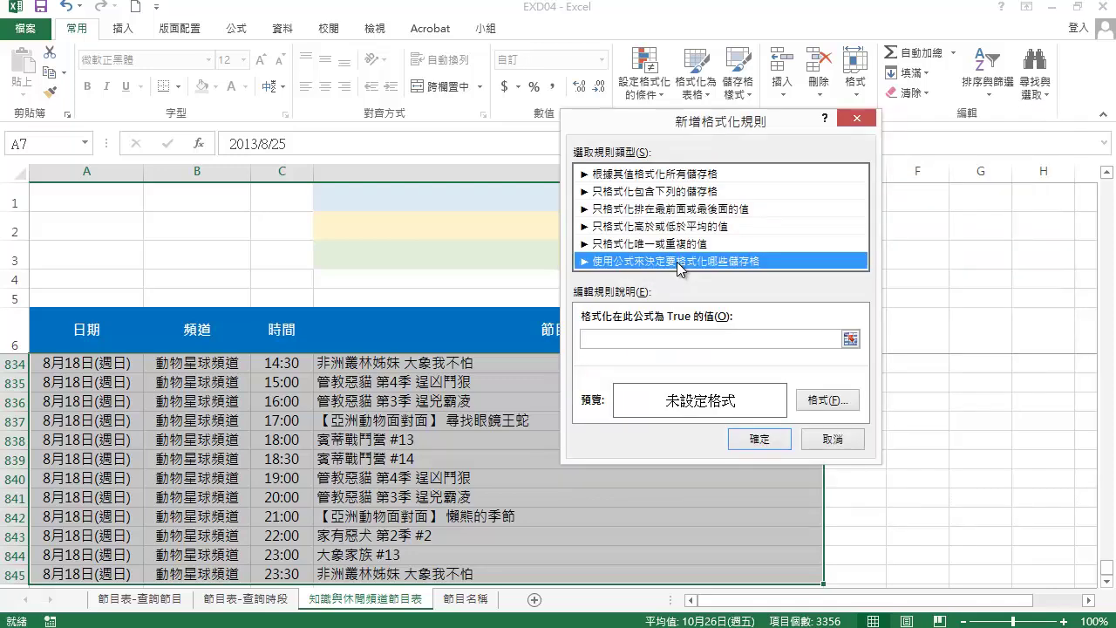
pyautogui.click(594, 339)
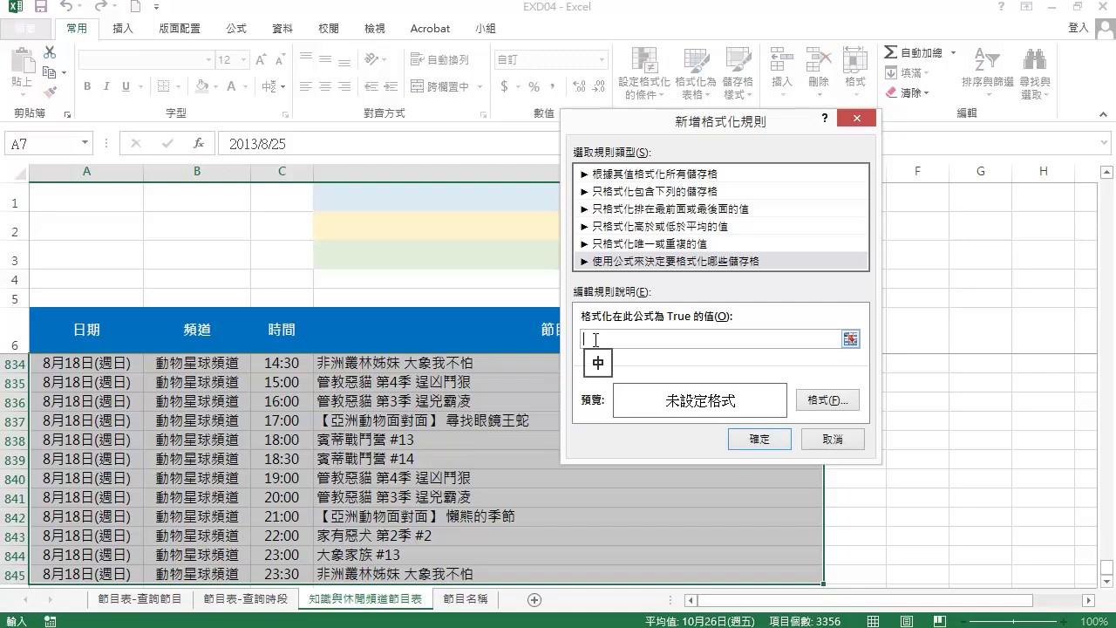
# Enter the rule formula =and(find($D$1,$D7),not(isblank($D$1))) and select its text
pyautogui.write('=')
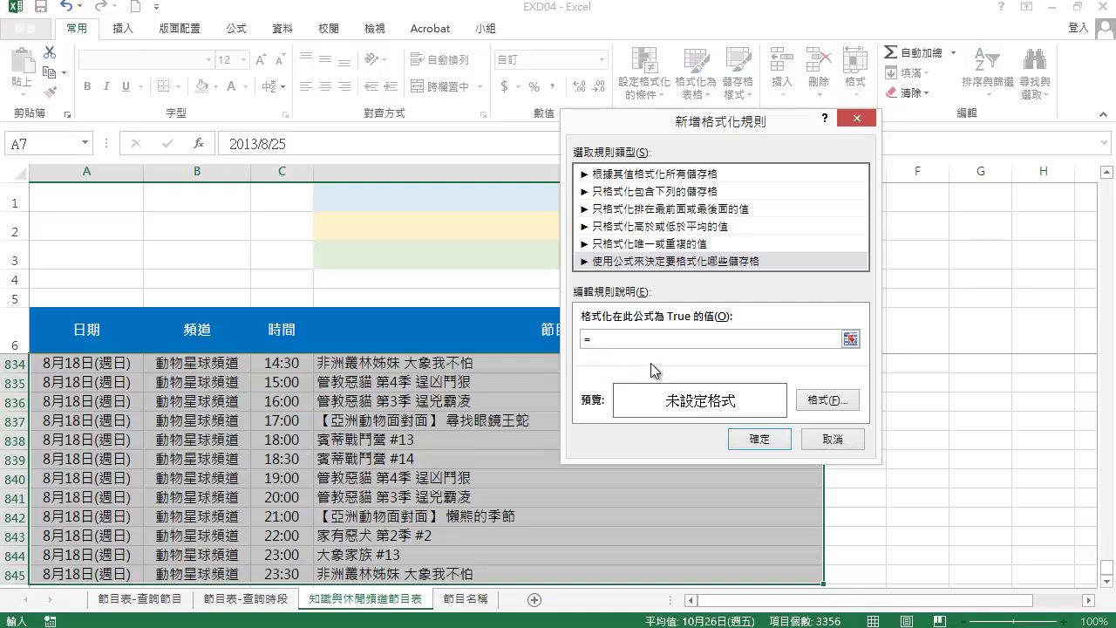
pyautogui.press('shift')
pyautogui.write('and')
pyautogui.write('(')
pyautogui.write('find(')
pyautogui.moveTo(636, 128); pyautogui.dragTo(776, 162)
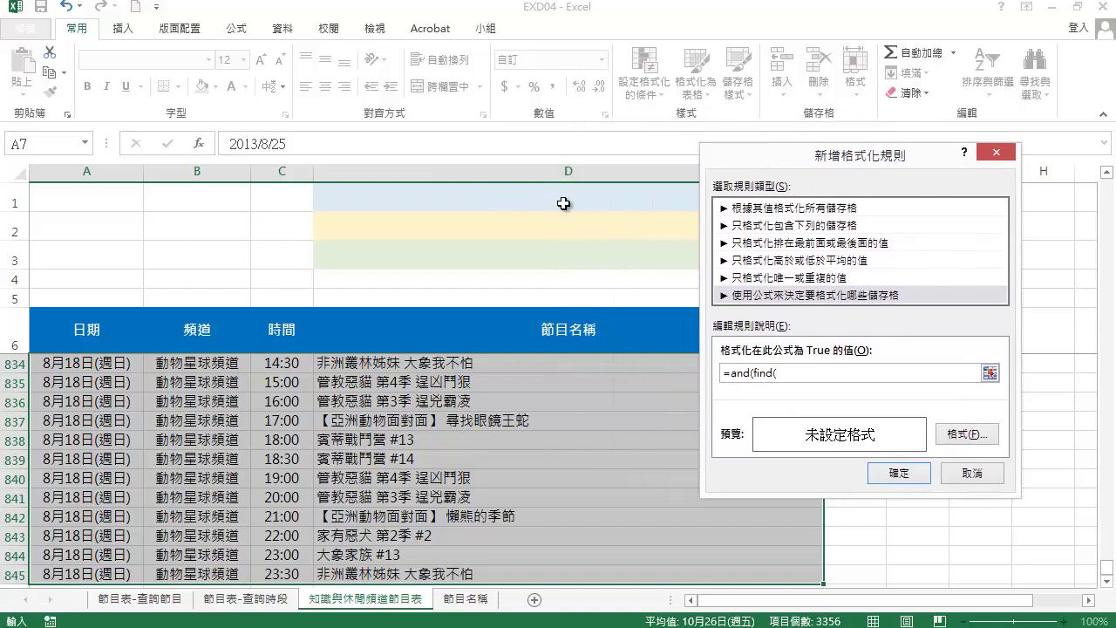
pyautogui.click(562, 199)
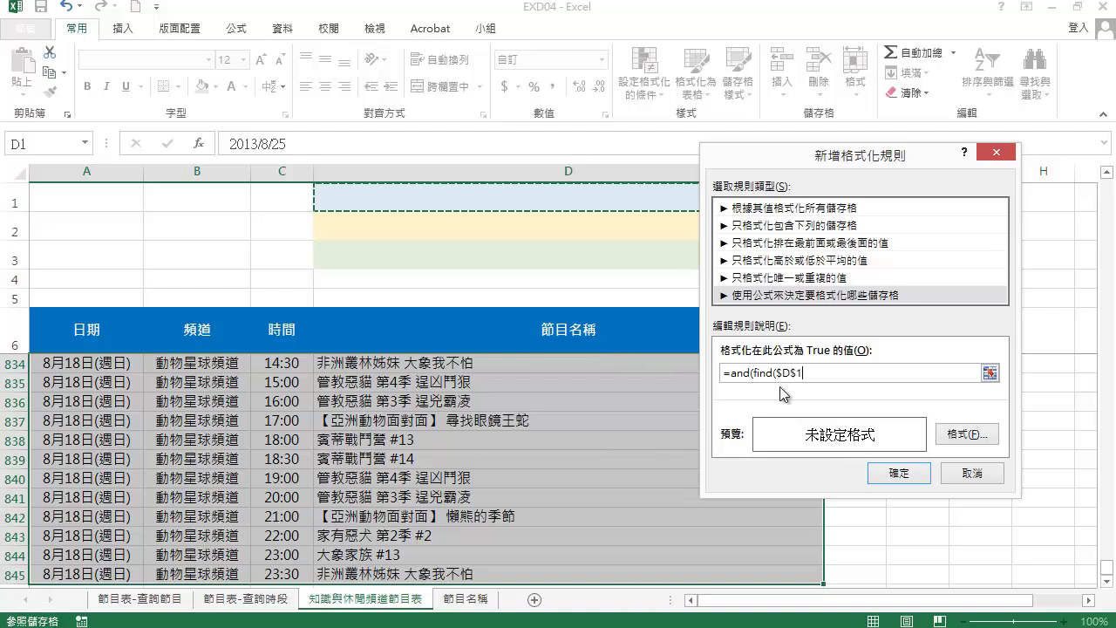
pyautogui.write(',')
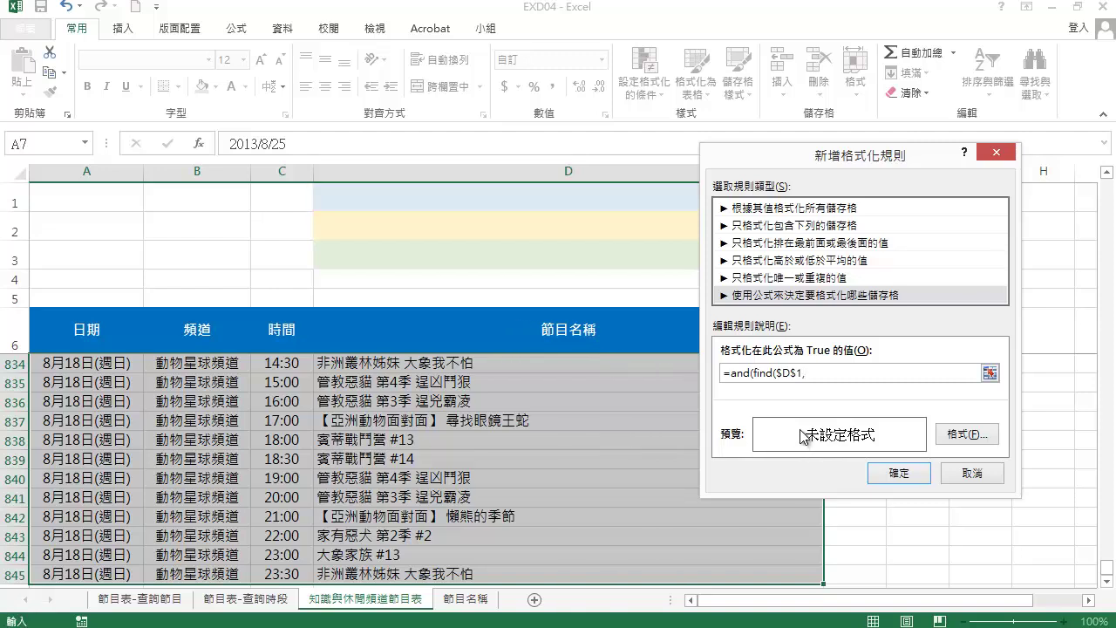
pyautogui.write('d7')
pyautogui.press('F4')
pyautogui.write(',n')
pyautogui.write('ot(')
pyautogui.write('isbl')
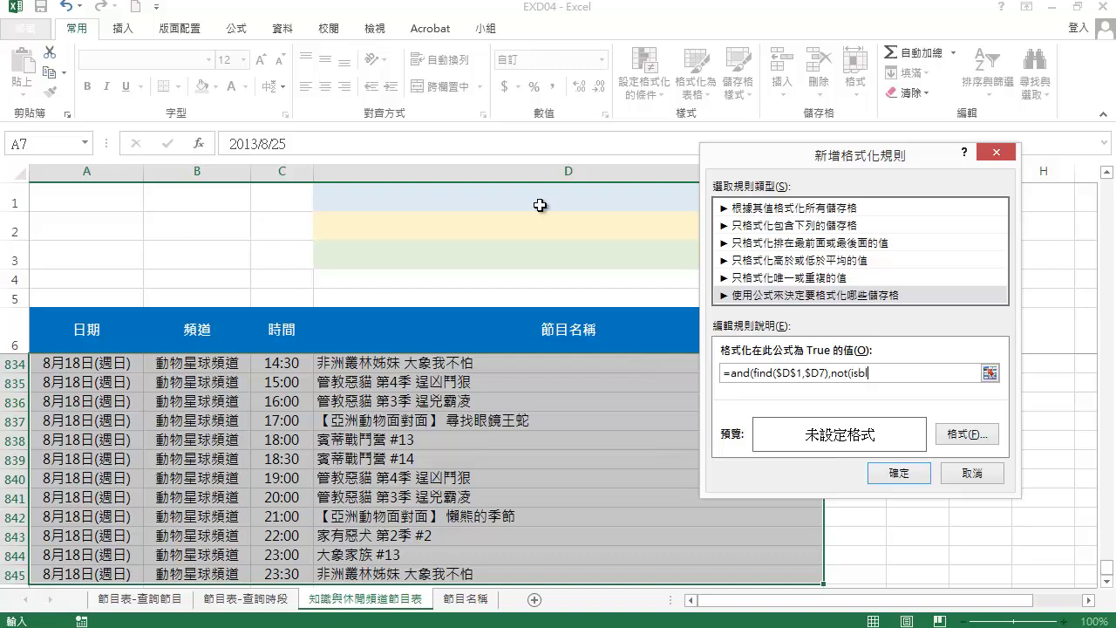
pyautogui.write('an')
pyautogui.write('(')
pyautogui.click(534, 193)
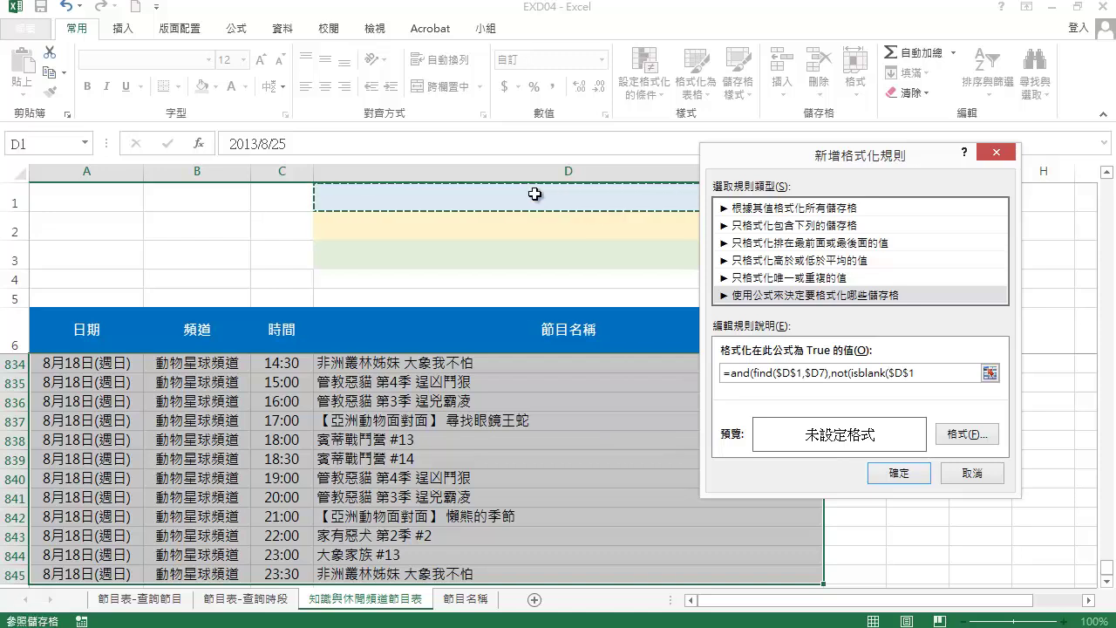
pyautogui.write(')')
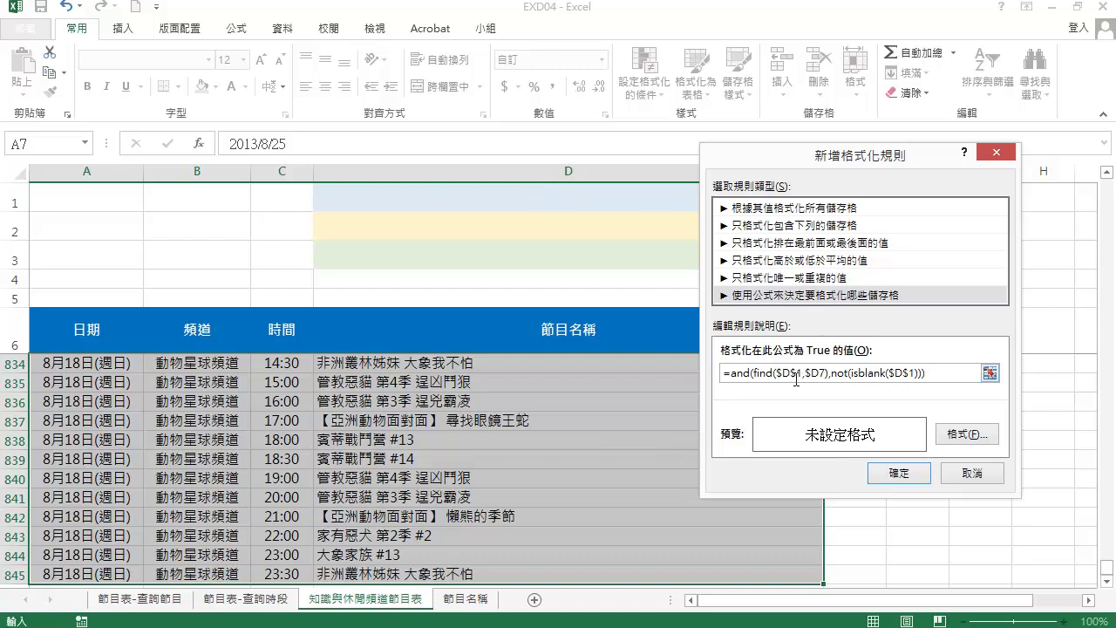
pyautogui.moveTo(918, 369); pyautogui.dragTo(724, 373)
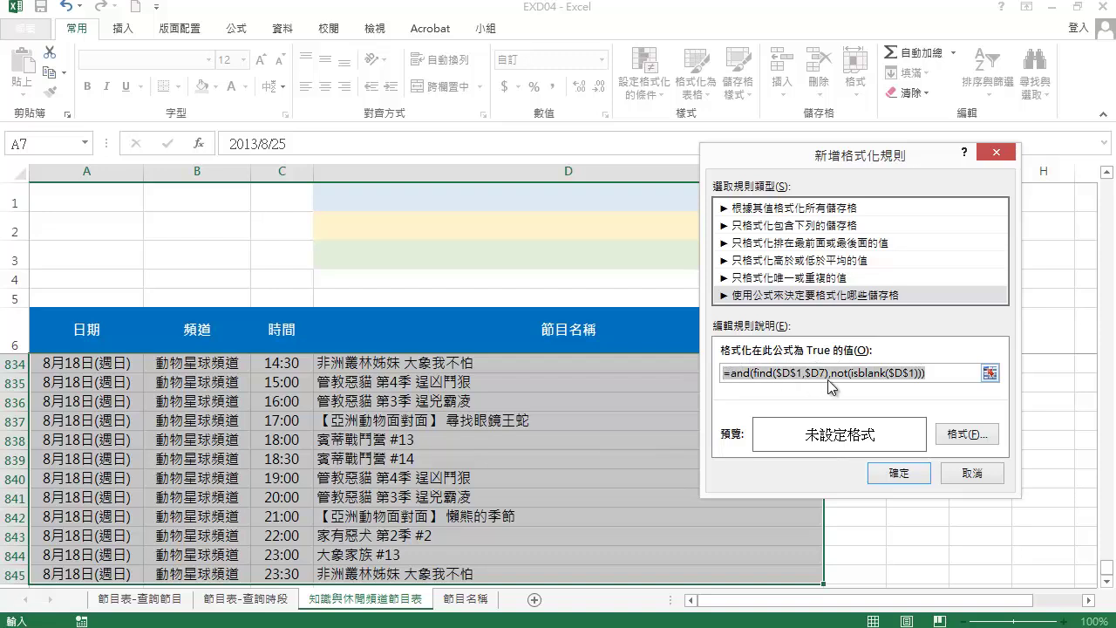
# Copy the rule formula, then give the rule a light-blue fill and add it
pyautogui.rightClick(834, 376)
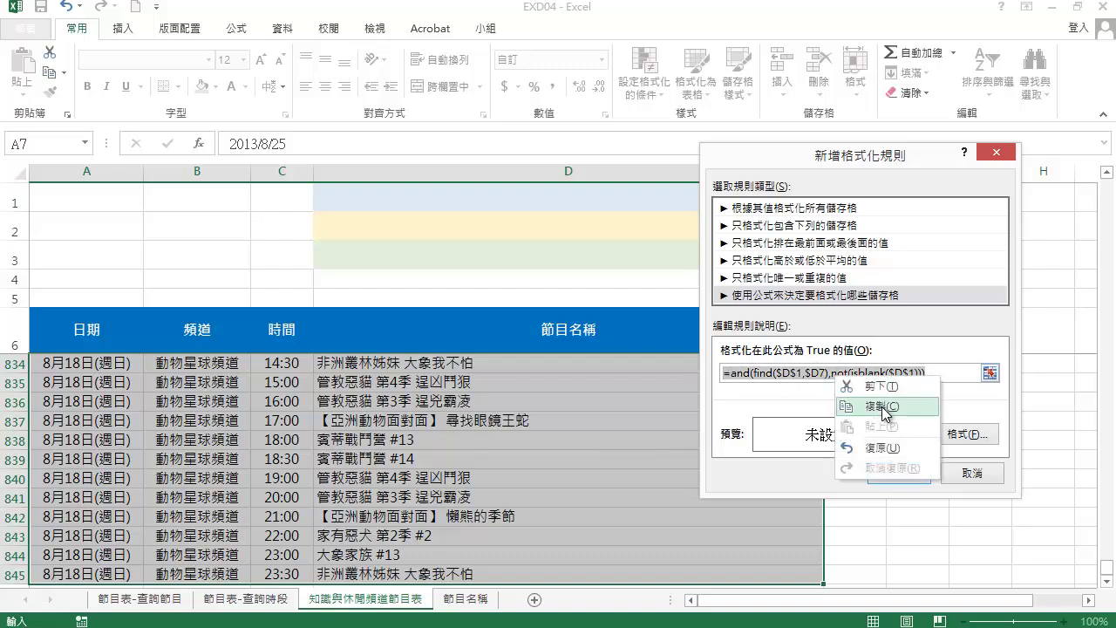
pyautogui.click(884, 406)
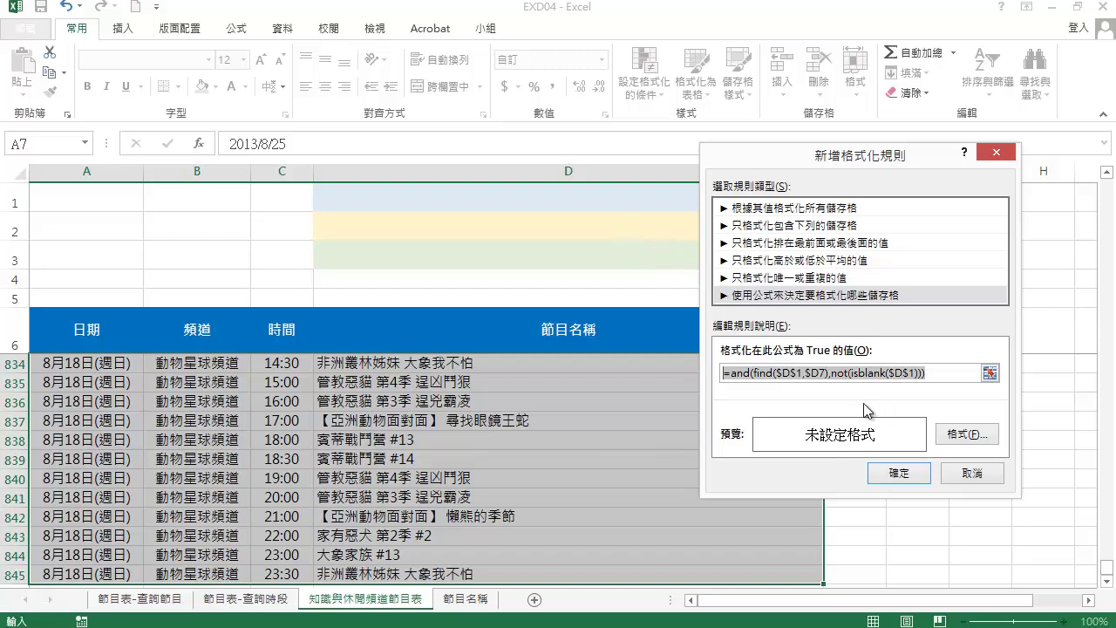
pyautogui.click(964, 436)
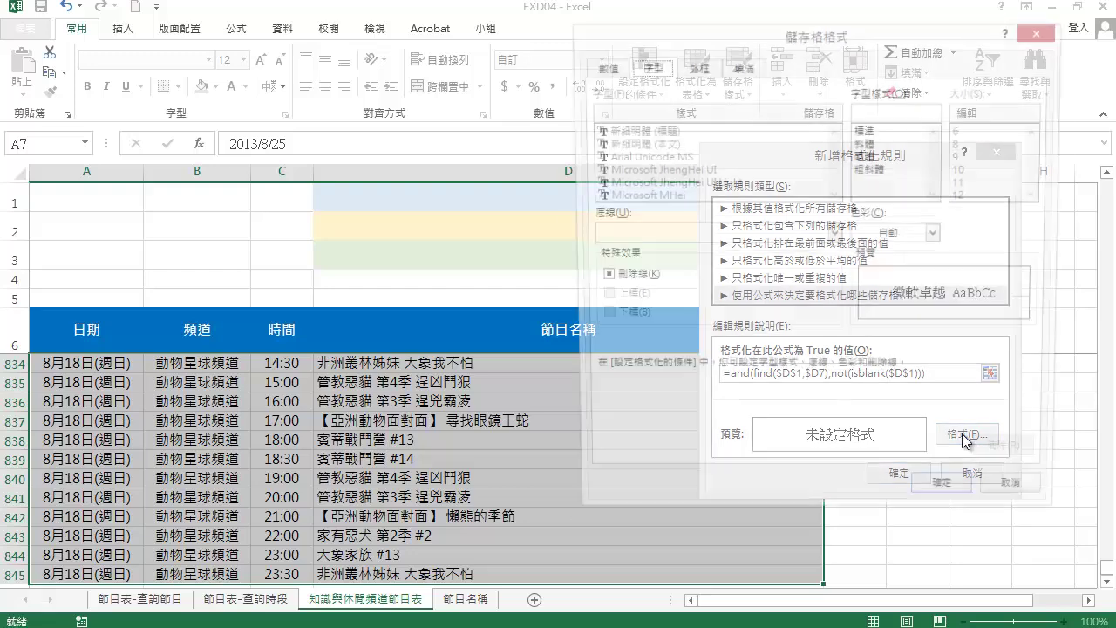
pyautogui.click(742, 67)
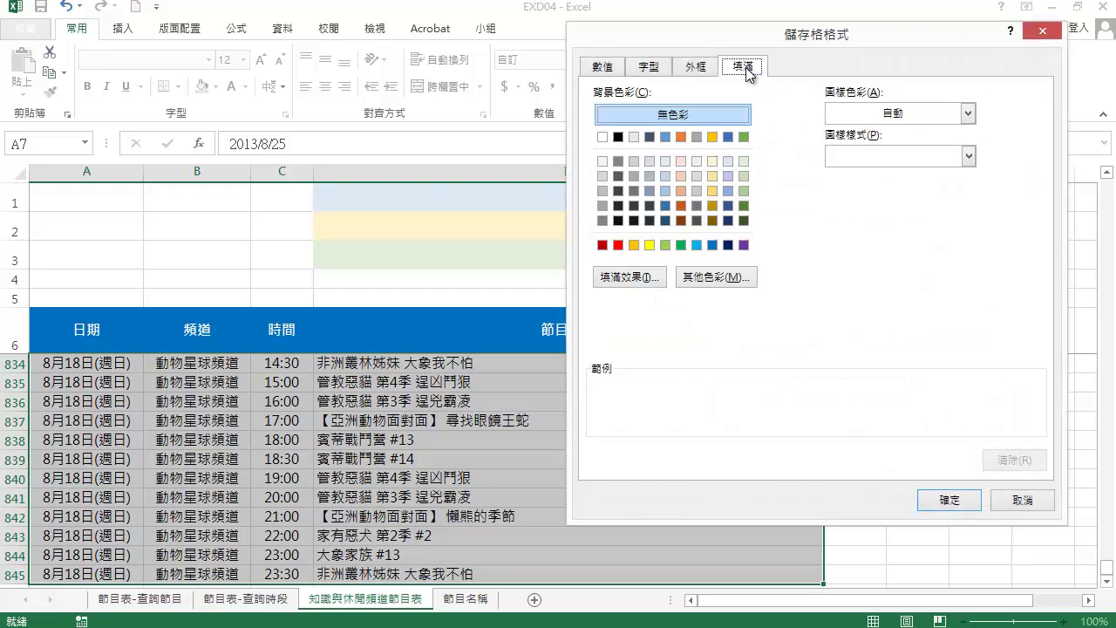
pyautogui.click(667, 163)
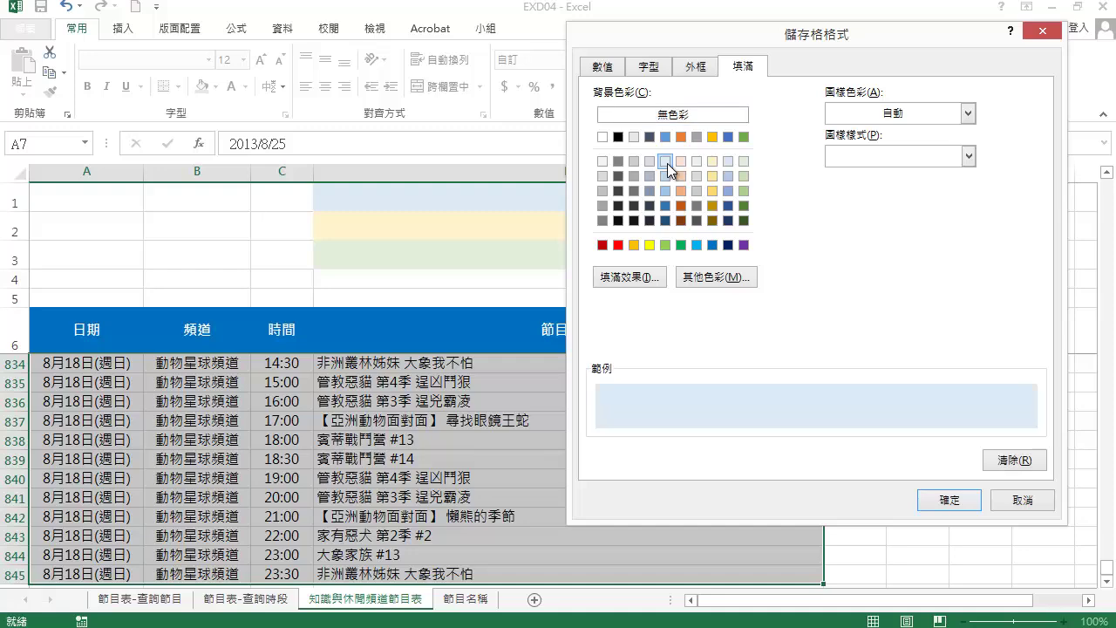
pyautogui.click(950, 499)
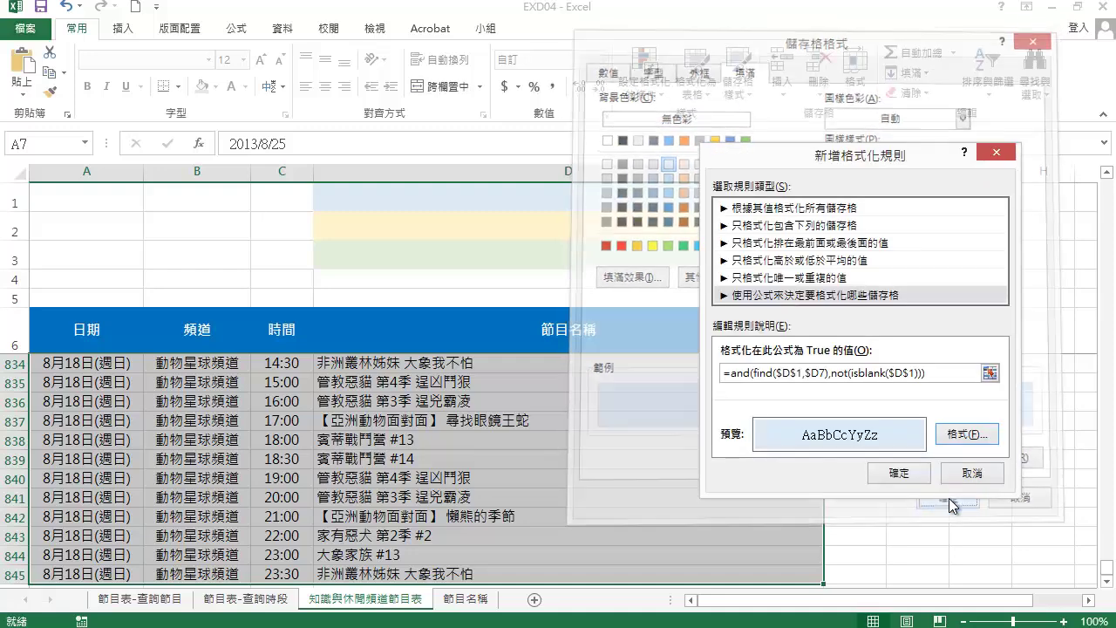
pyautogui.click(898, 474)
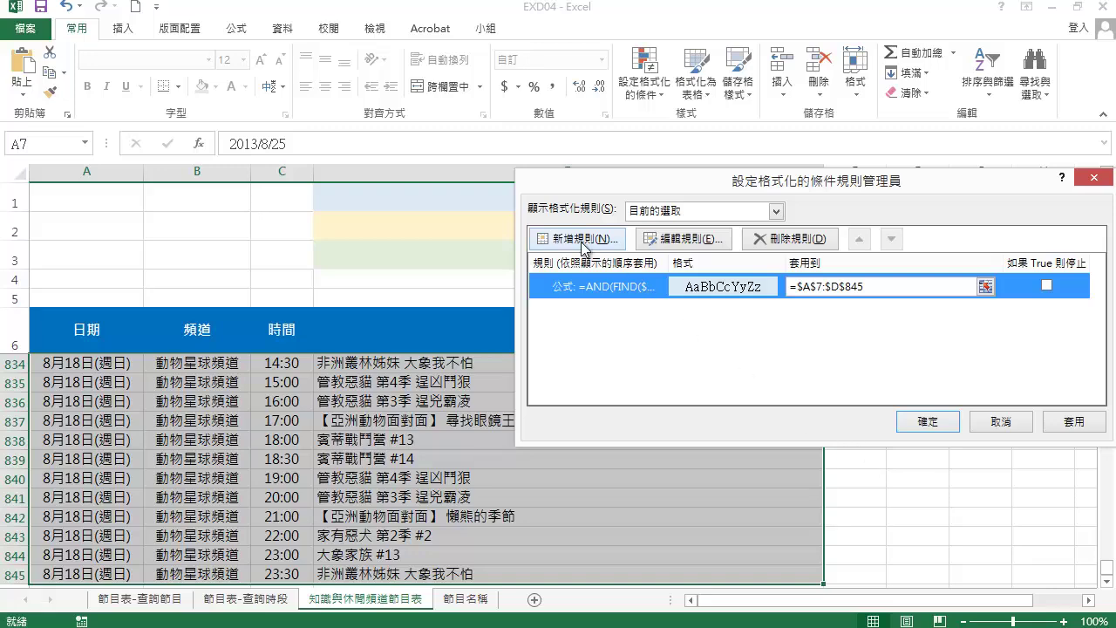
# Add a rule using the pasted formula changed to $D$2, with a light yellow fill
pyautogui.click(583, 247)
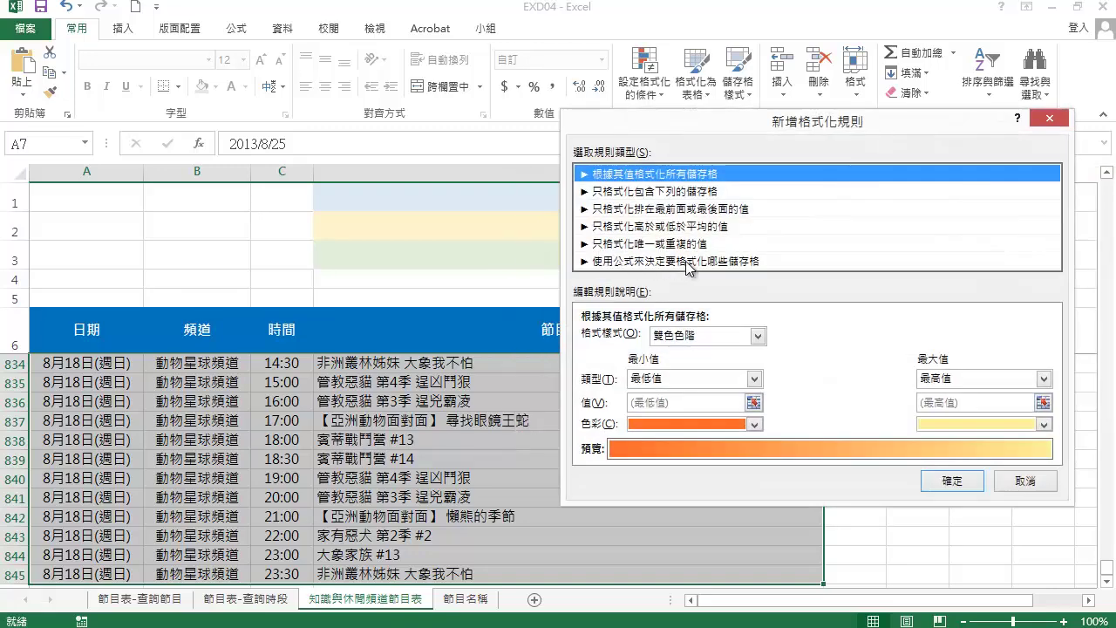
pyautogui.click(688, 261)
pyautogui.click(622, 337)
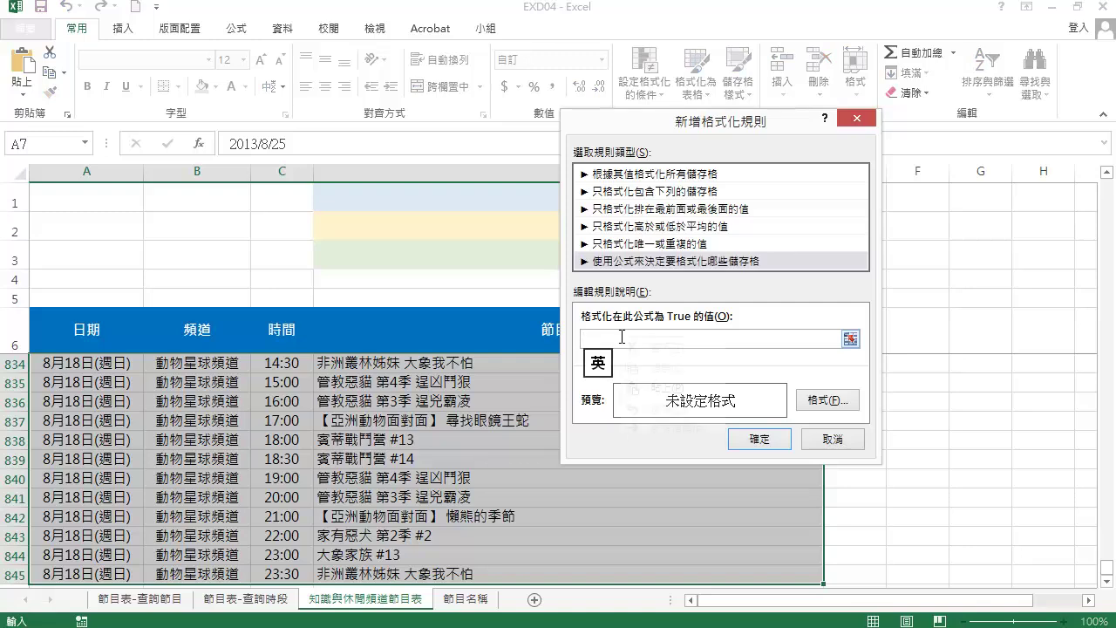
pyautogui.rightClick(622, 337)
pyautogui.click(667, 386)
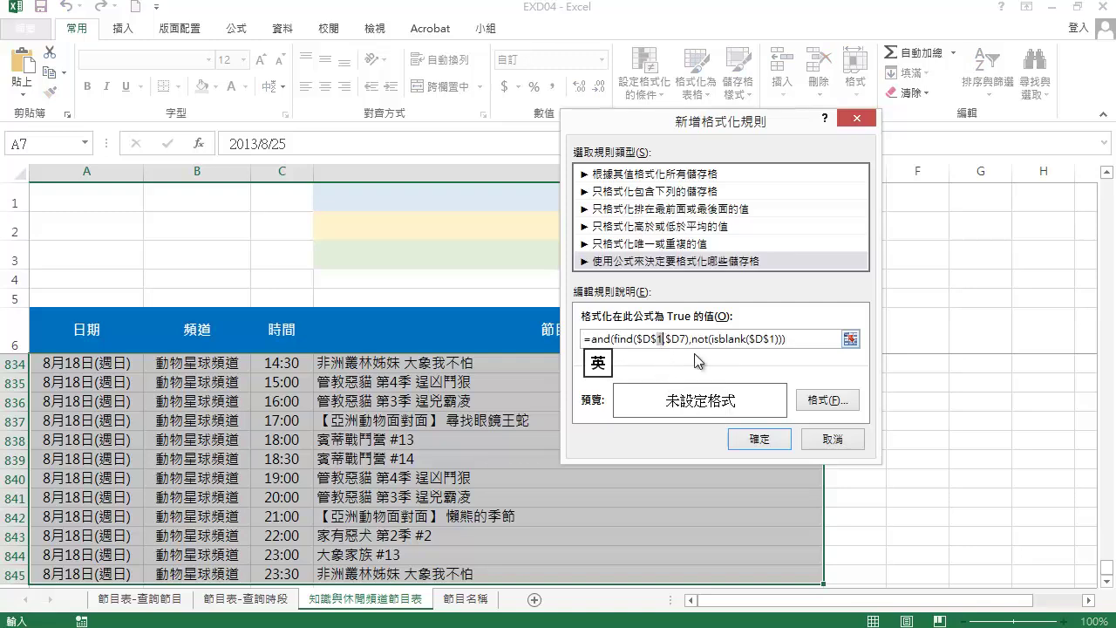
pyautogui.write('2')
pyautogui.write('2')
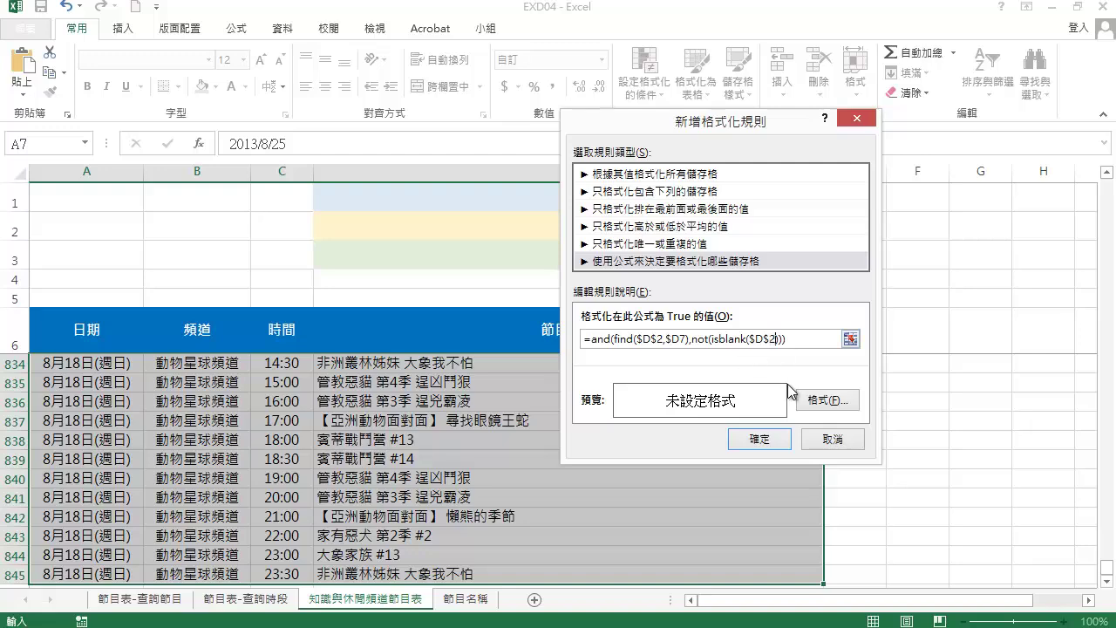
pyautogui.click(827, 400)
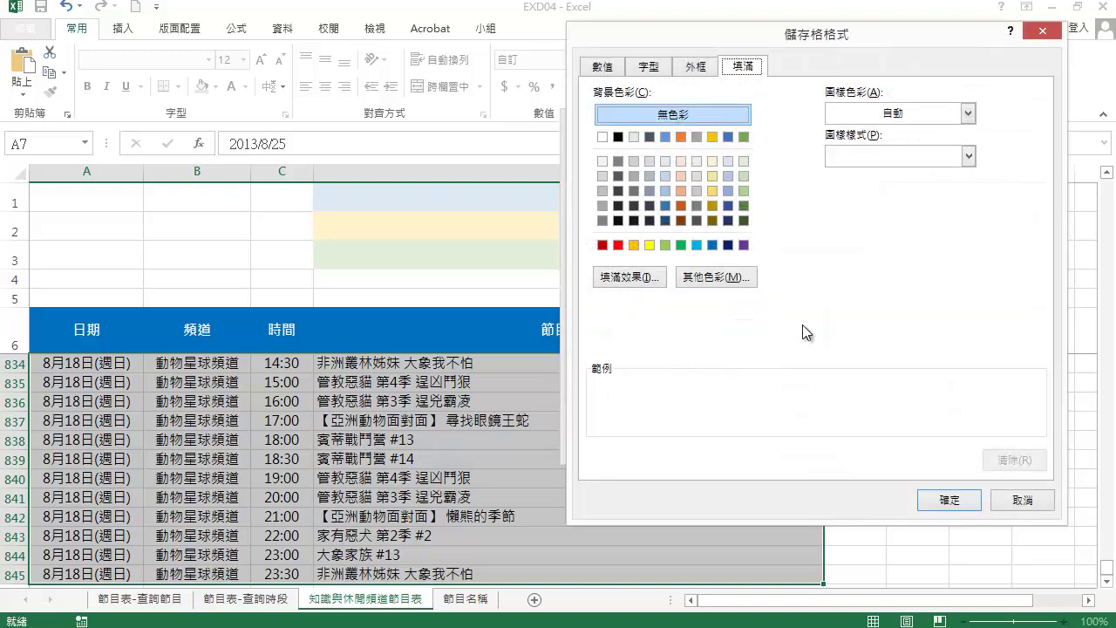
pyautogui.click(712, 162)
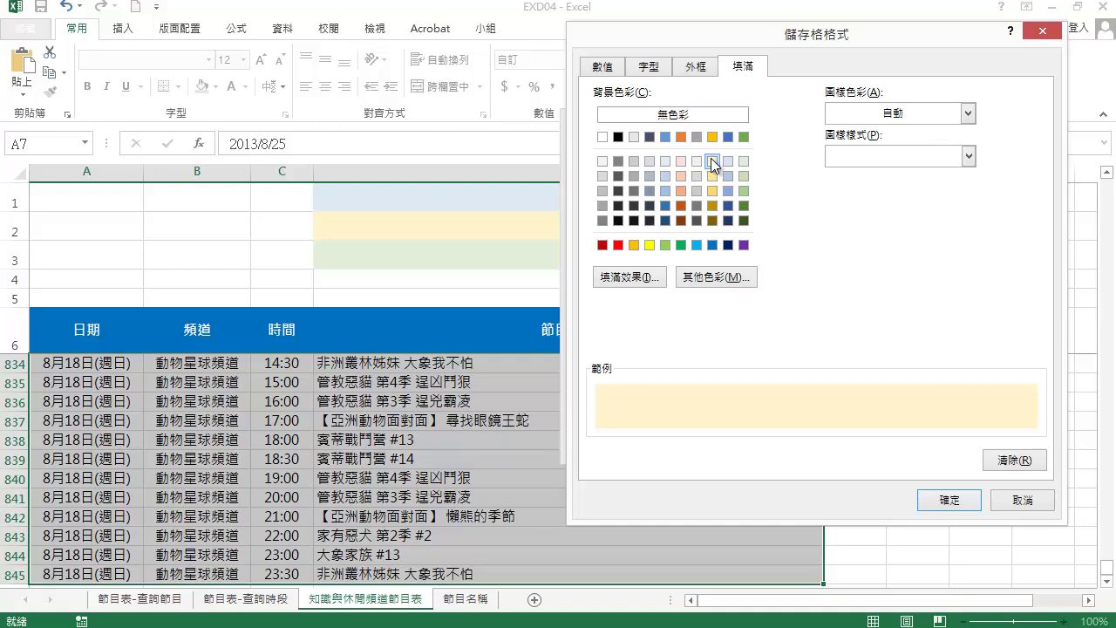
pyautogui.click(941, 503)
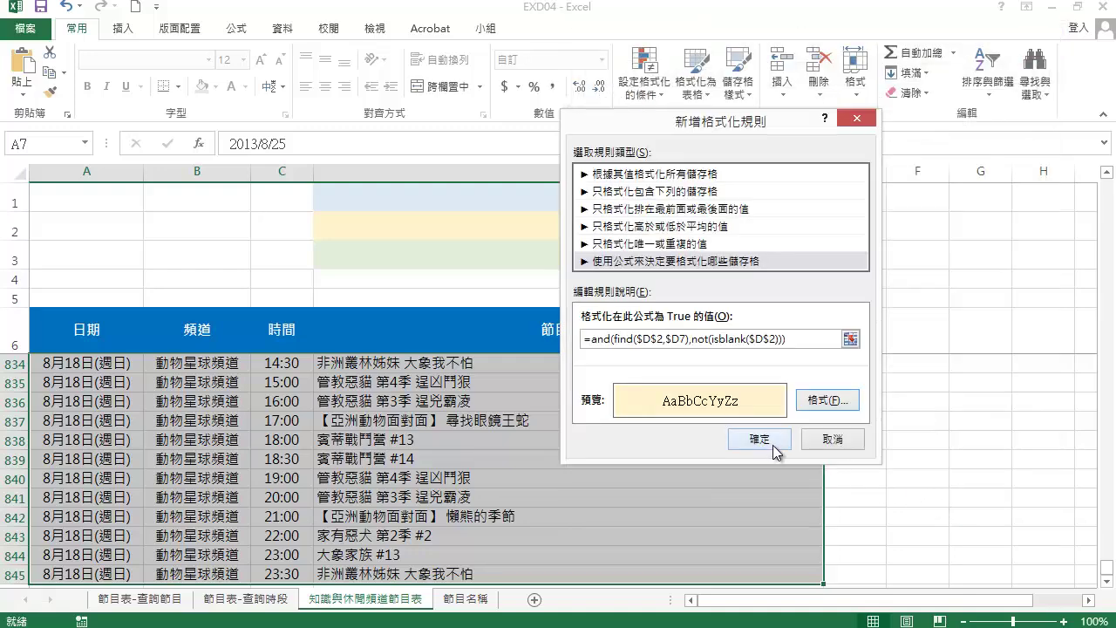
pyautogui.click(773, 443)
# Add a $D$3 version of the formula with a light green fill, then apply all three rules
pyautogui.click(587, 245)
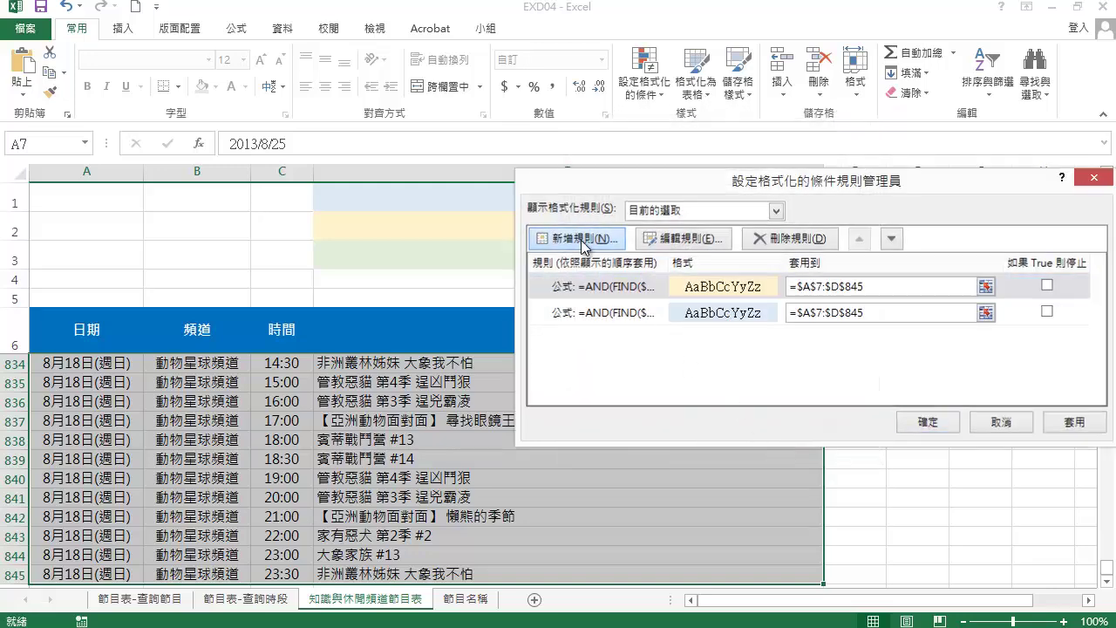
pyautogui.click(643, 260)
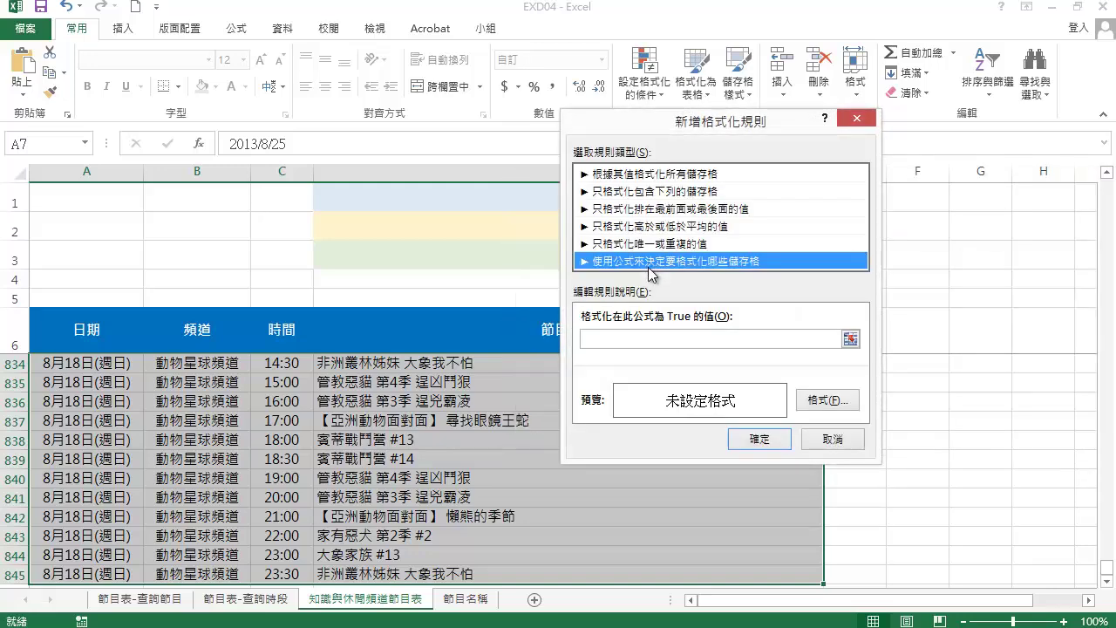
pyautogui.click(624, 337)
pyautogui.rightClick(624, 338)
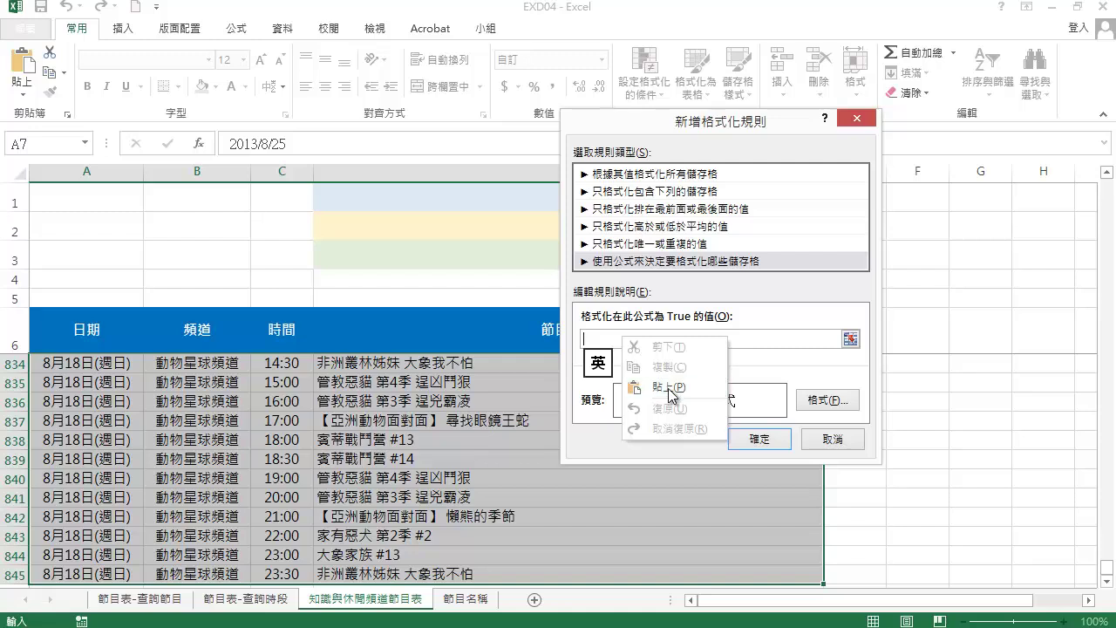
pyautogui.click(662, 390)
pyautogui.write('3,$D7),not(isblank($D$3')
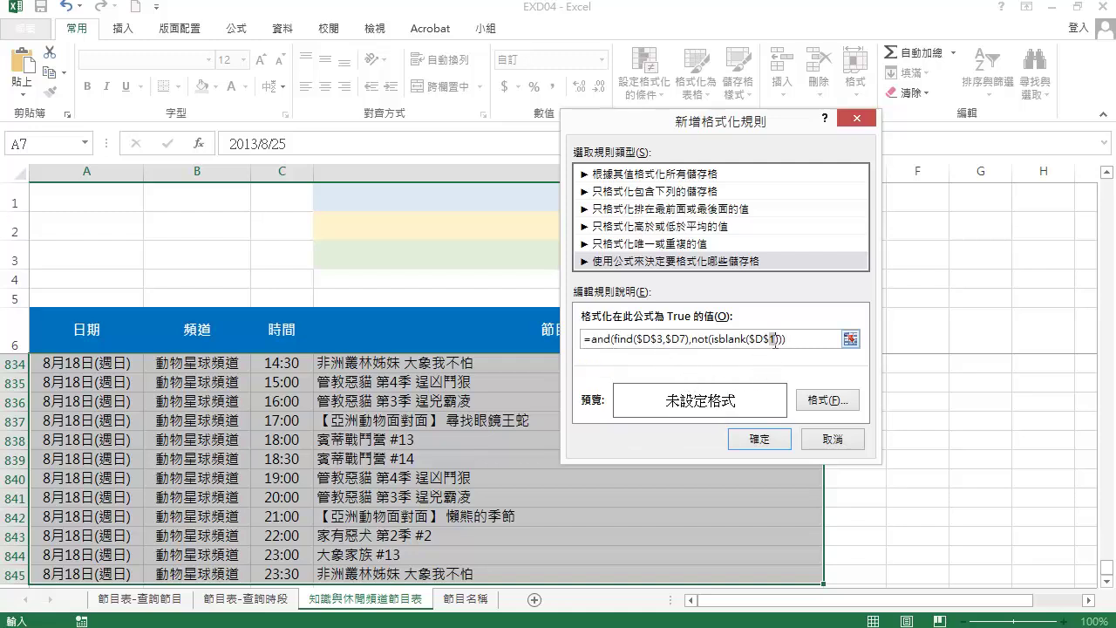
pyautogui.write('3')
pyautogui.click(827, 400)
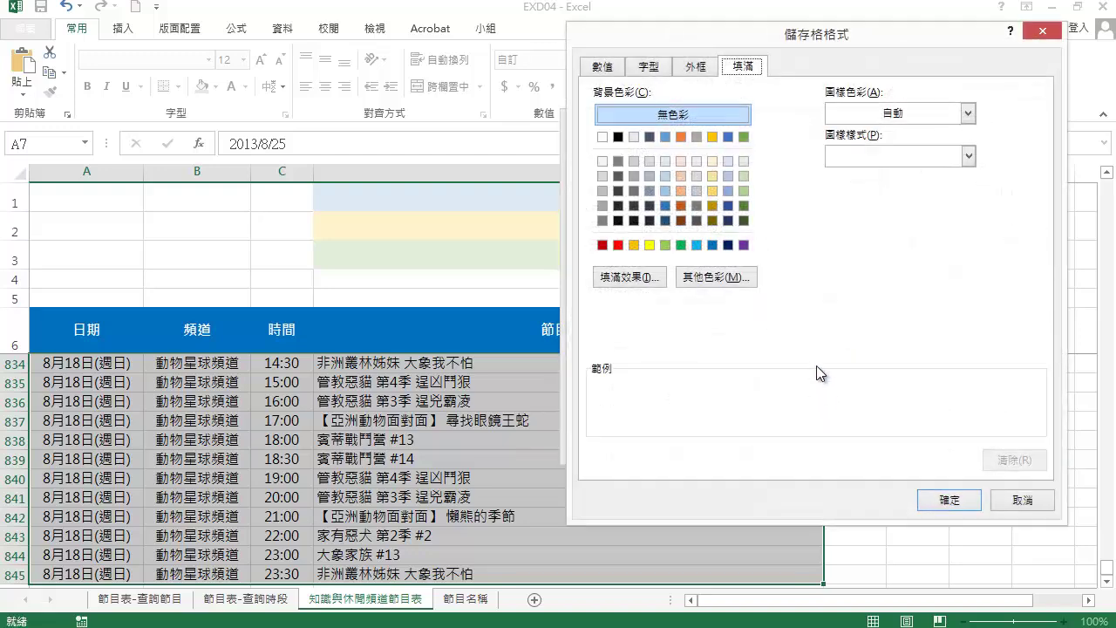
pyautogui.click(743, 162)
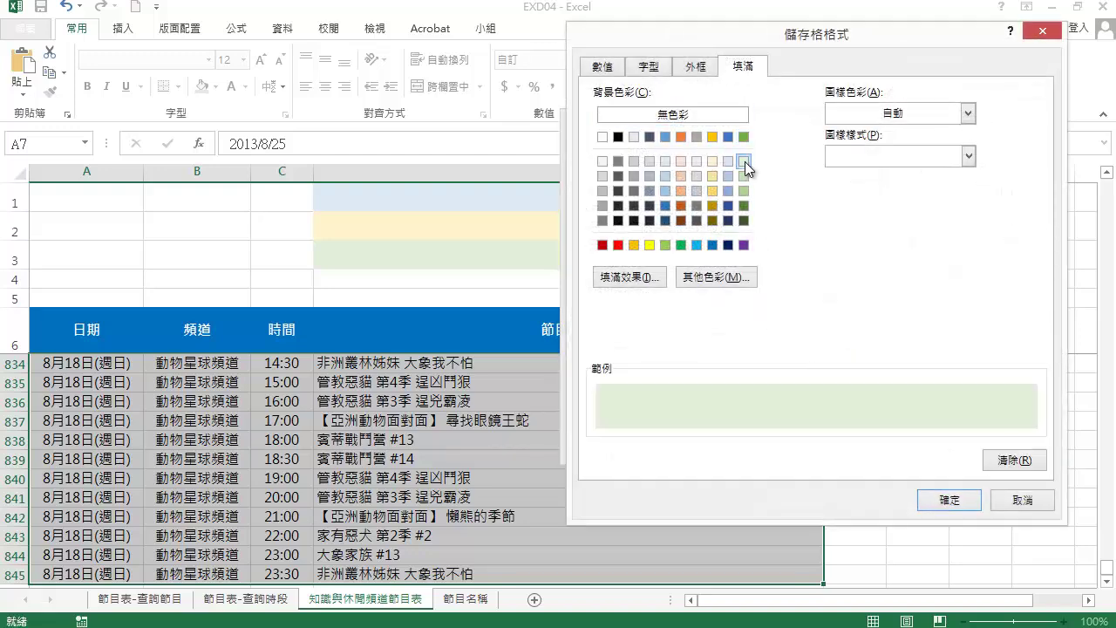
pyautogui.click(942, 500)
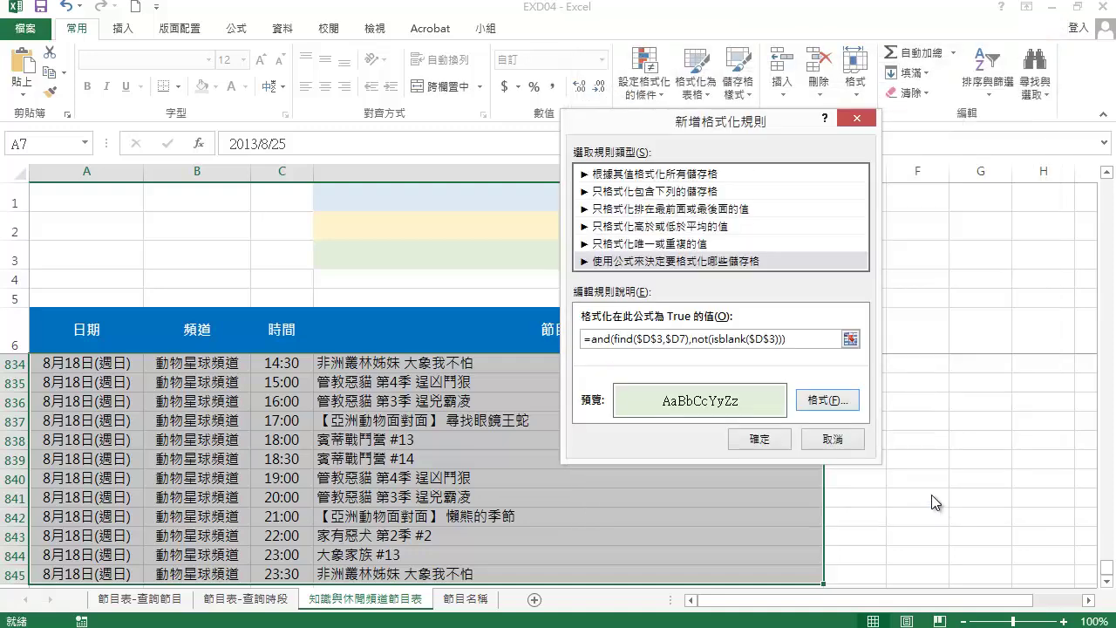
pyautogui.click(759, 439)
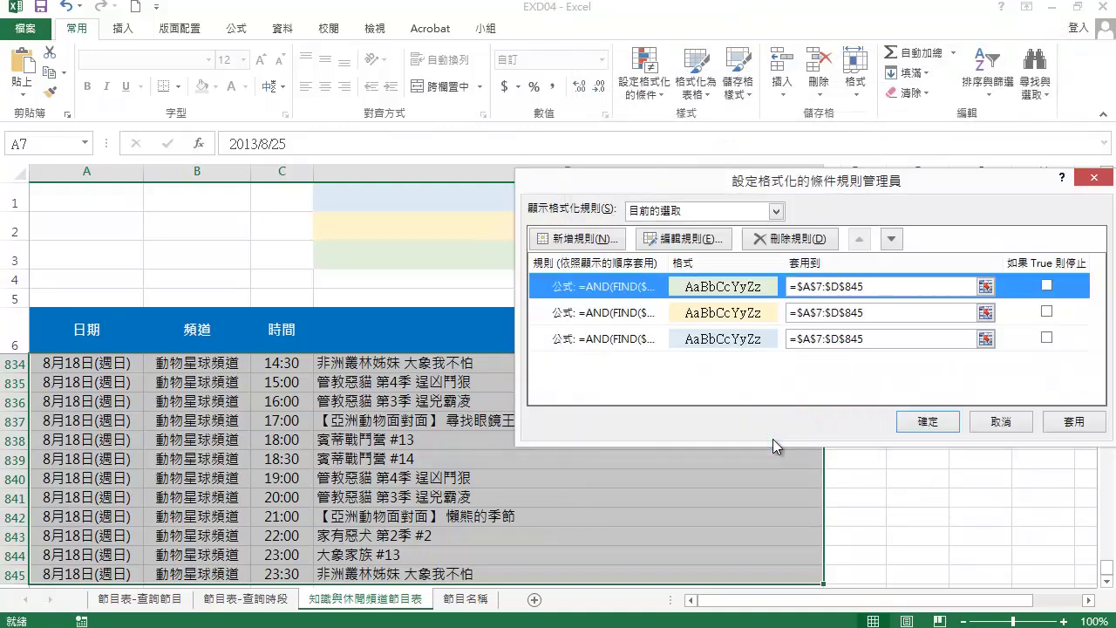
pyautogui.click(927, 421)
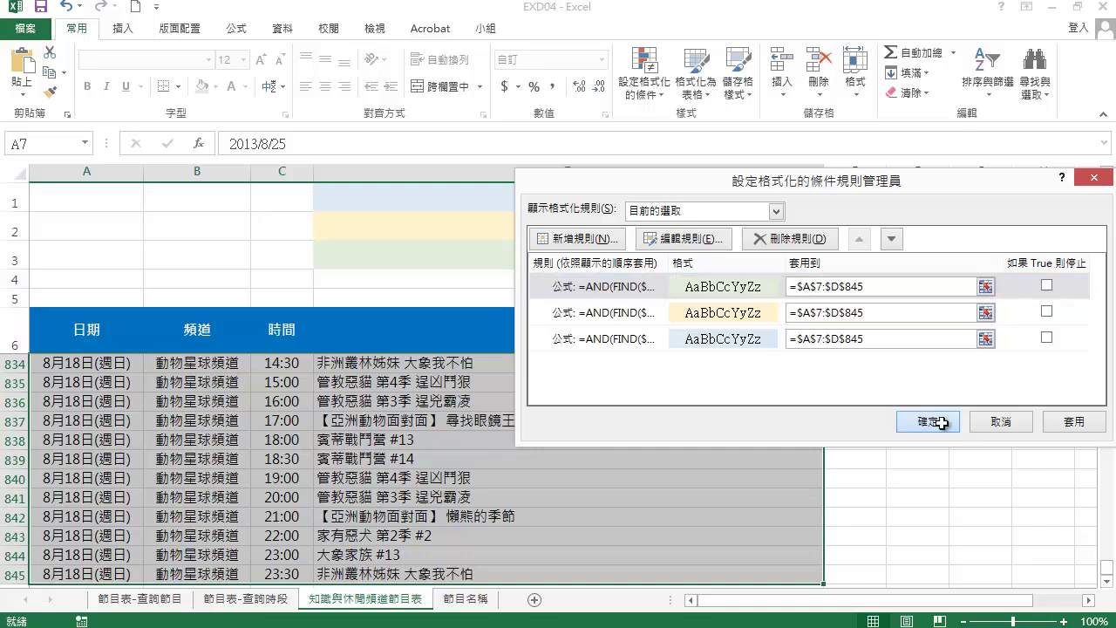
pyautogui.click(930, 422)
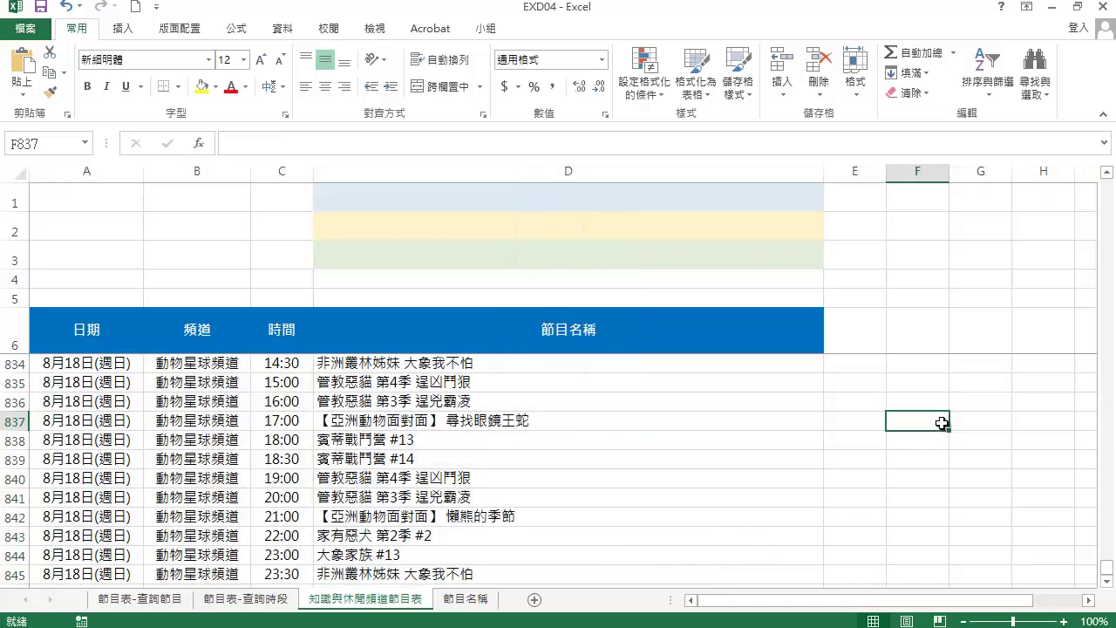
# Choose 【亞洲動物面對面】 from D1's dropdown so rows 837 and 842 turn blue
pyautogui.click(723, 204)
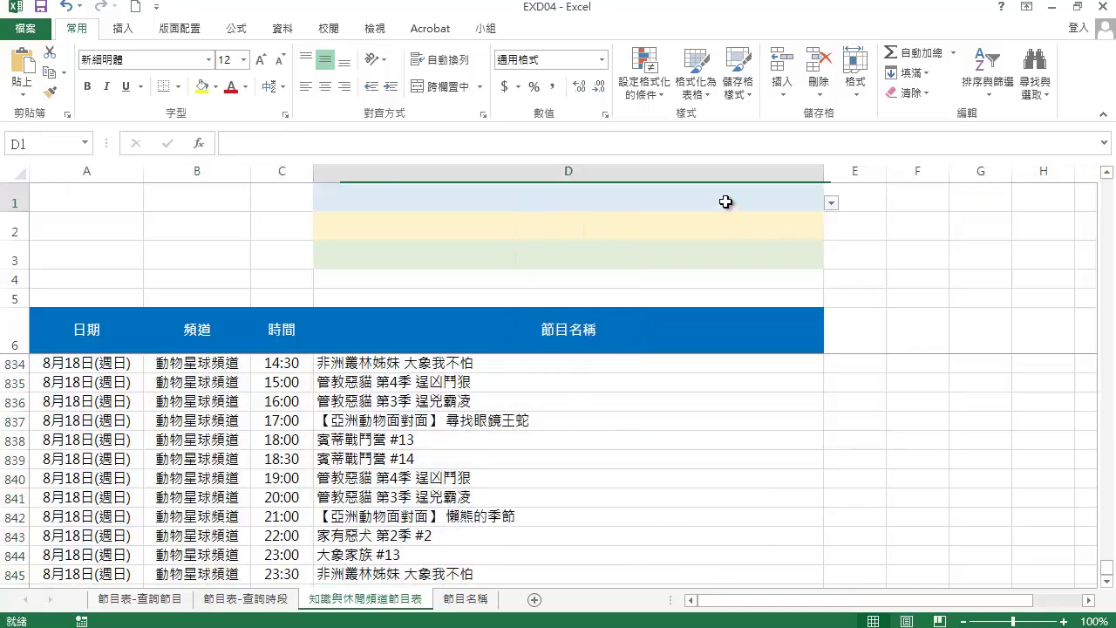
pyautogui.click(832, 207)
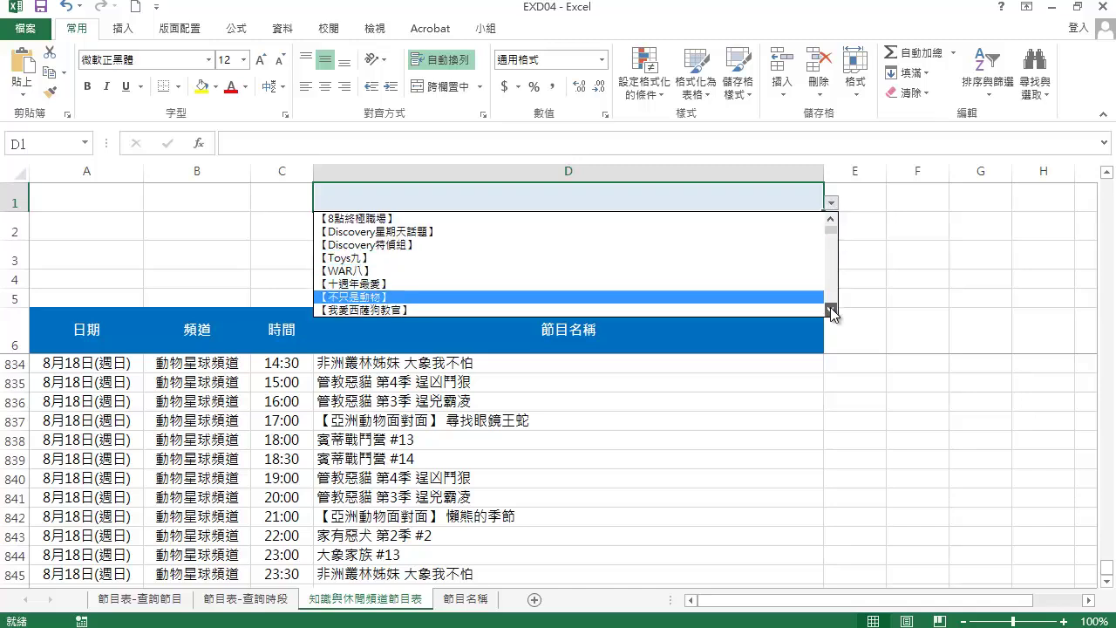
pyautogui.click(829, 307)
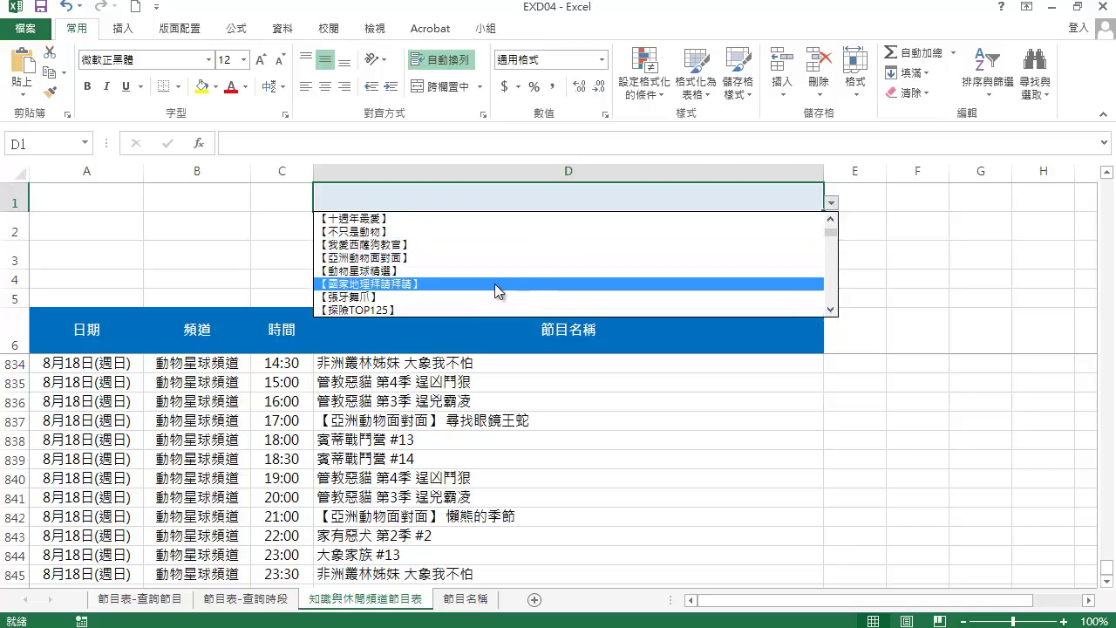
pyautogui.click(414, 258)
pyautogui.click(414, 264)
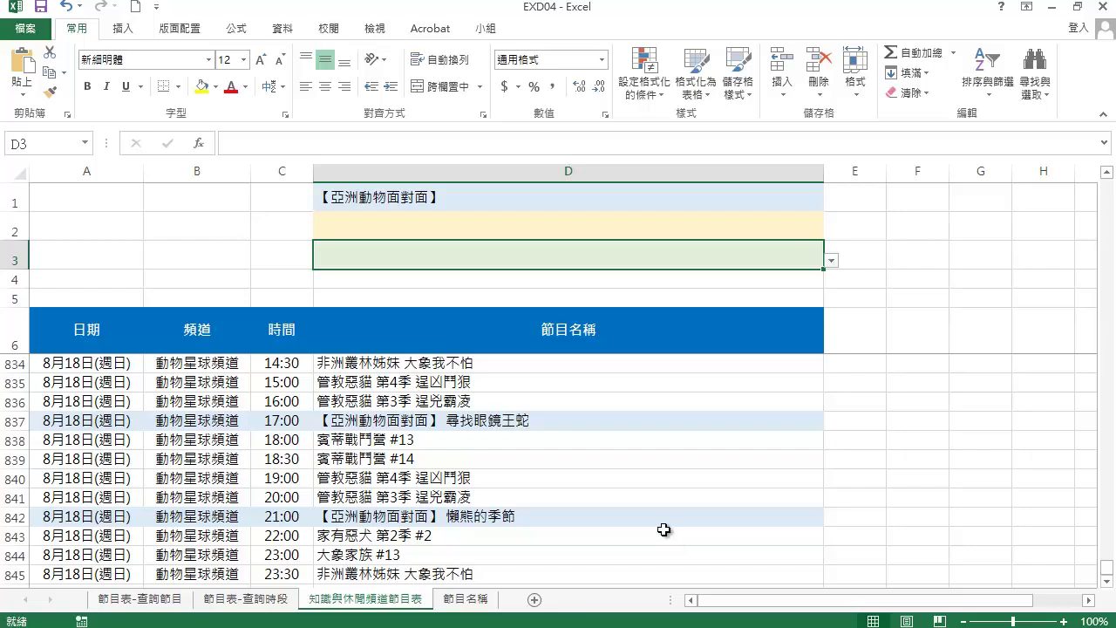
# Save the workbook as EXA04 in the EX04 folder and run 術科評分 grading for question 404
pyautogui.click(25, 29)
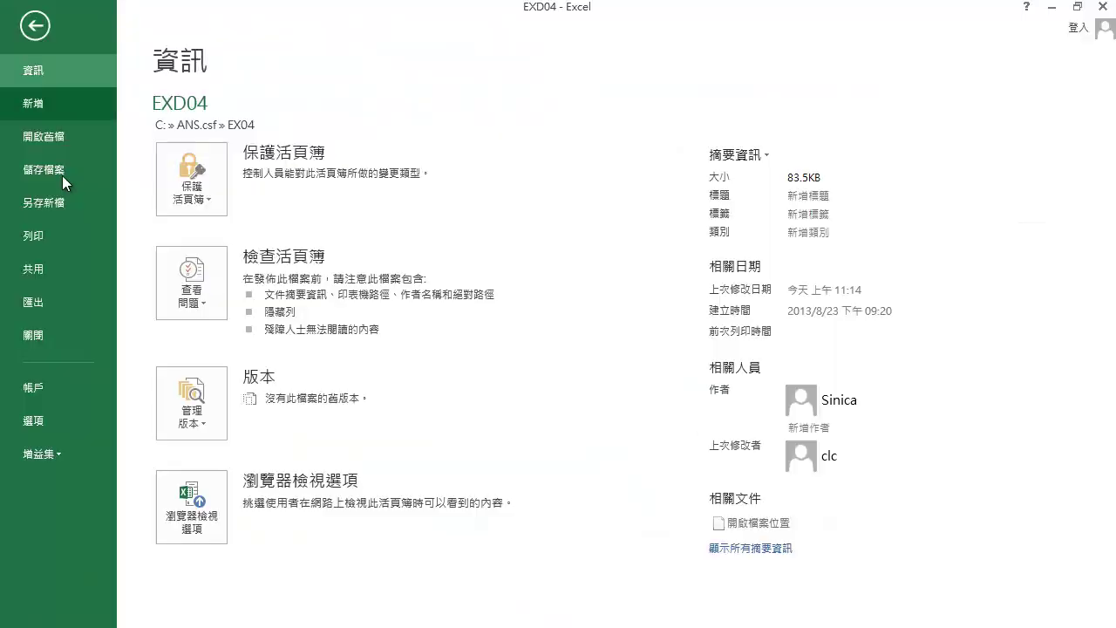
pyautogui.click(68, 202)
pyautogui.click(534, 192)
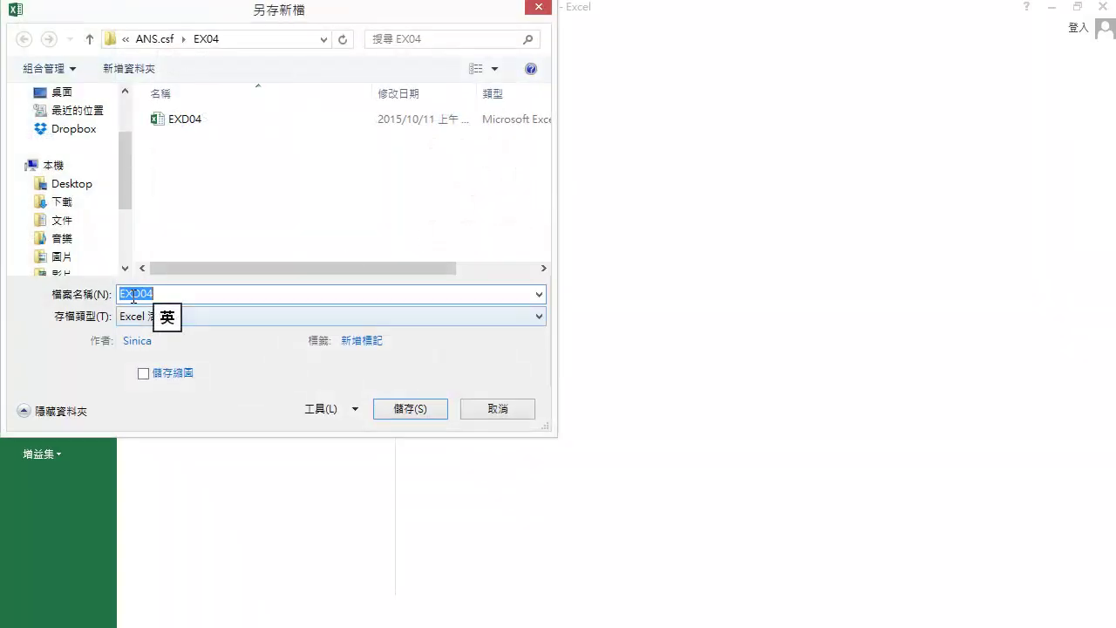
pyautogui.moveTo(132, 293); pyautogui.dragTo(140, 294)
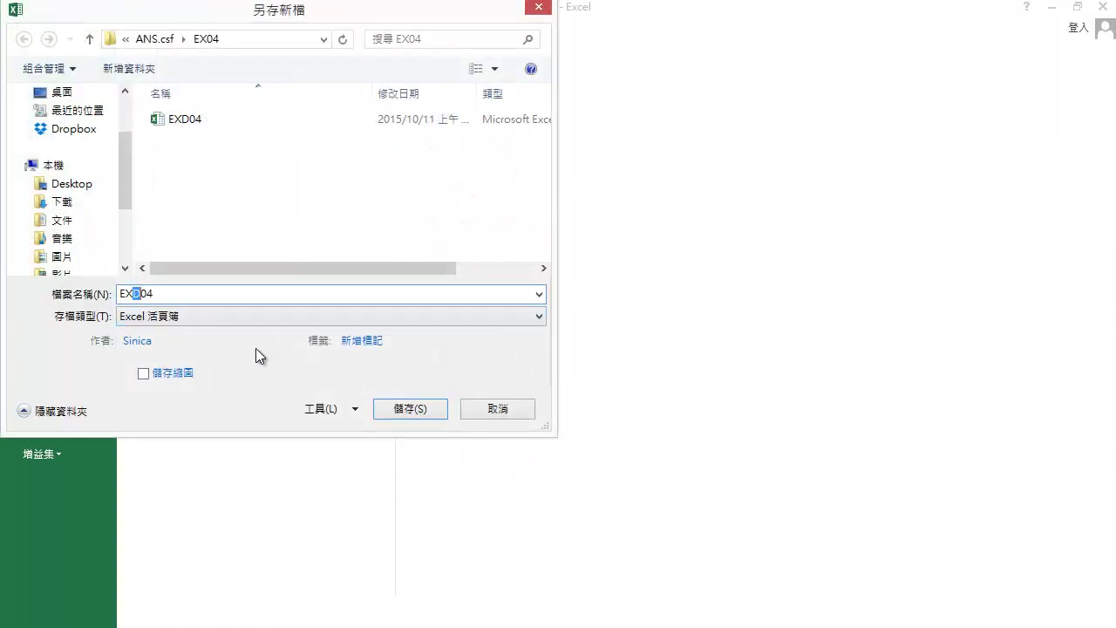
pyautogui.write('A')
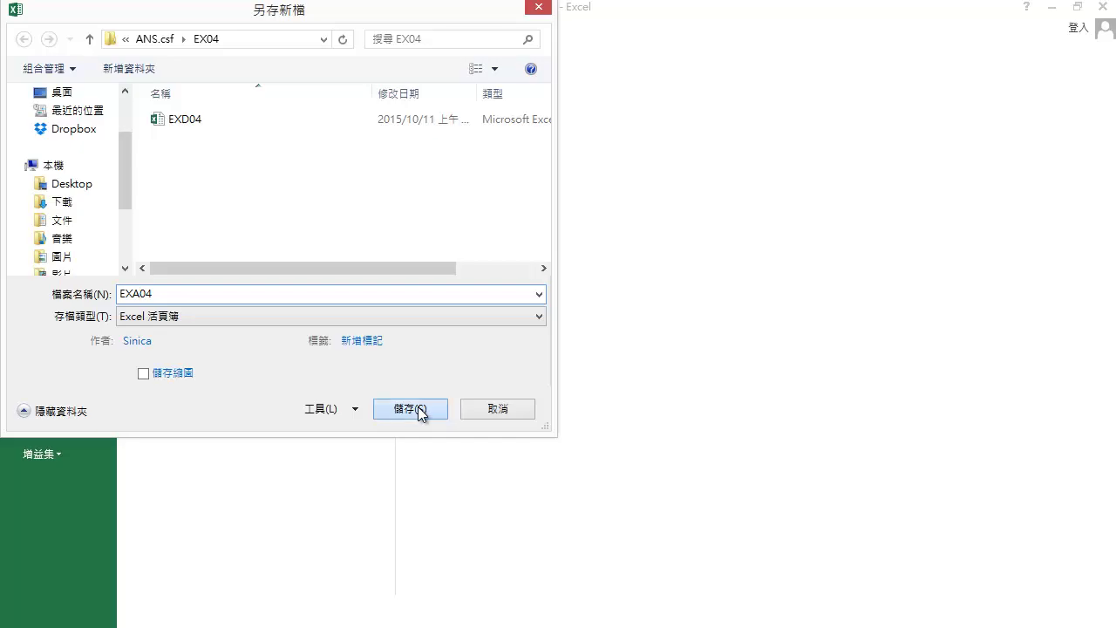
pyautogui.click(418, 407)
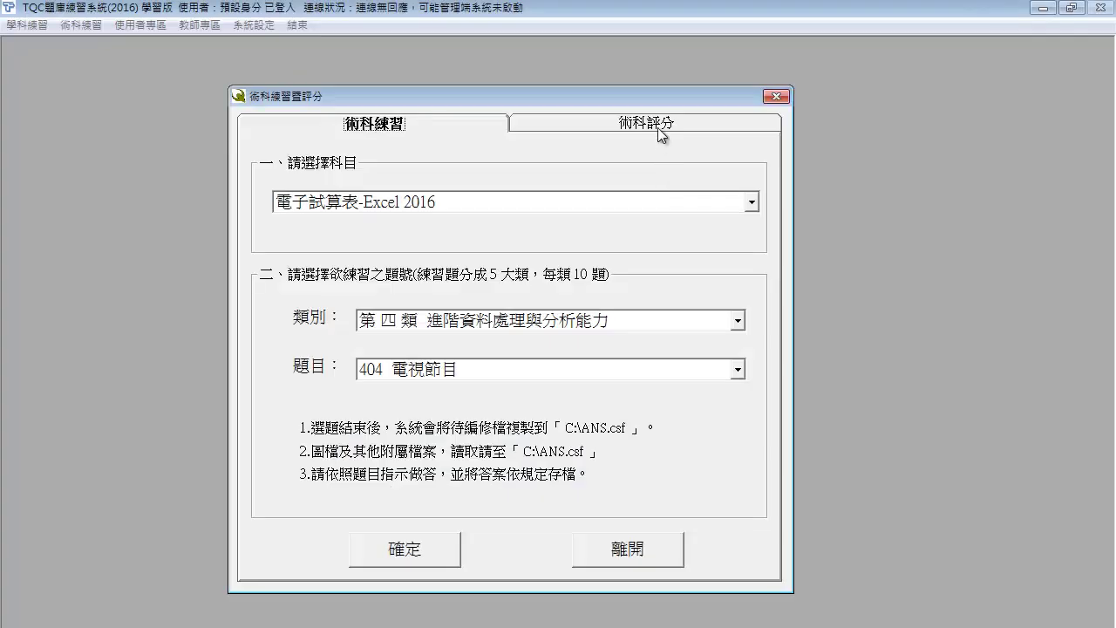
pyautogui.click(657, 127)
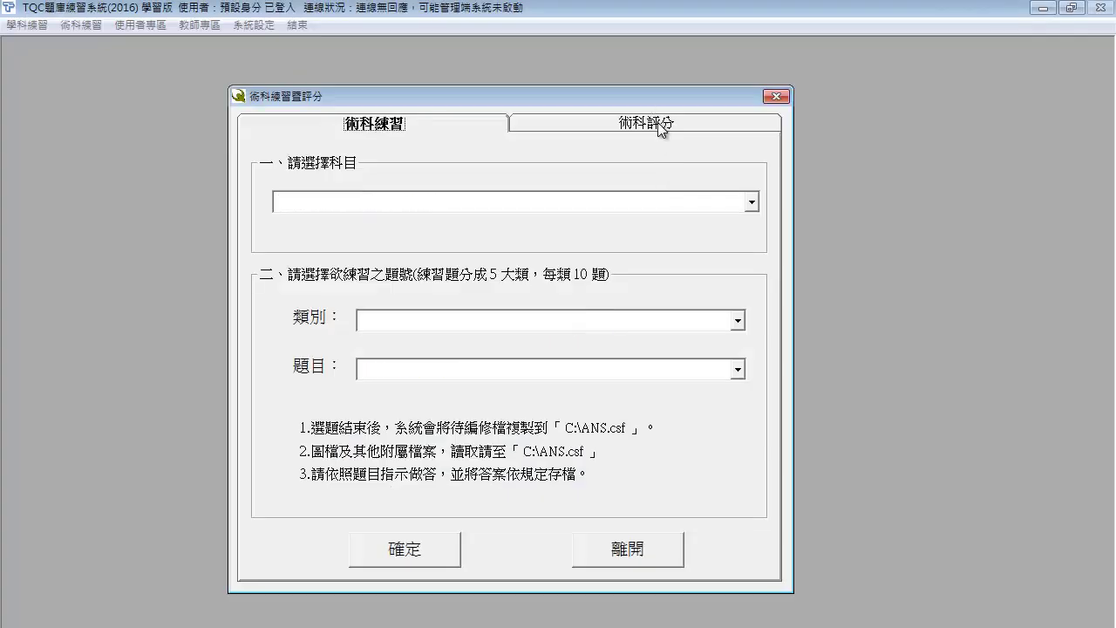
pyautogui.click(427, 551)
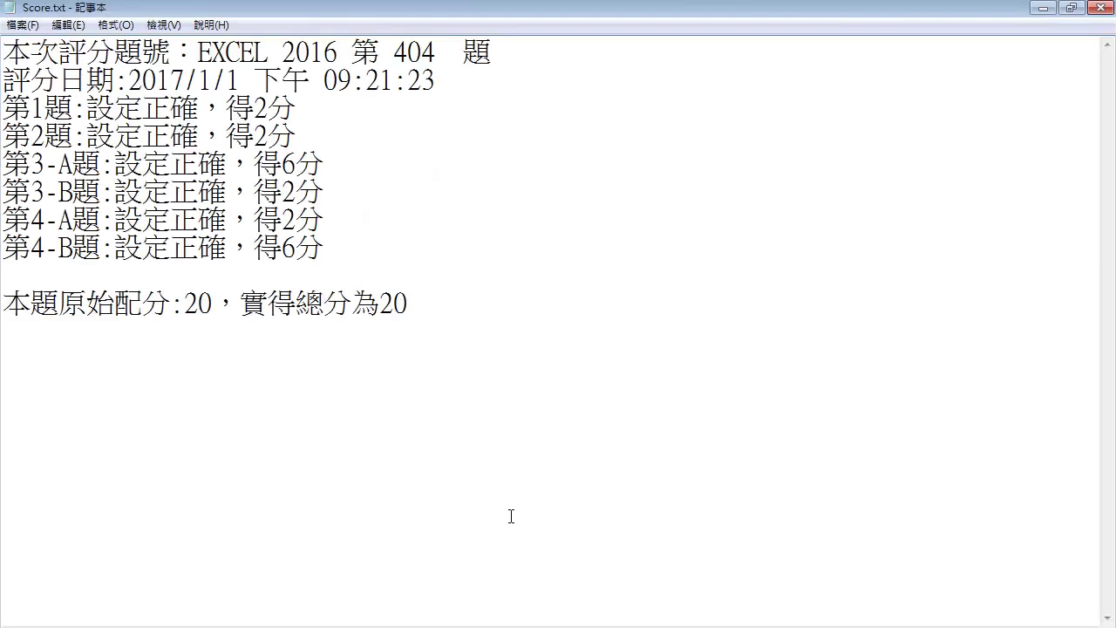